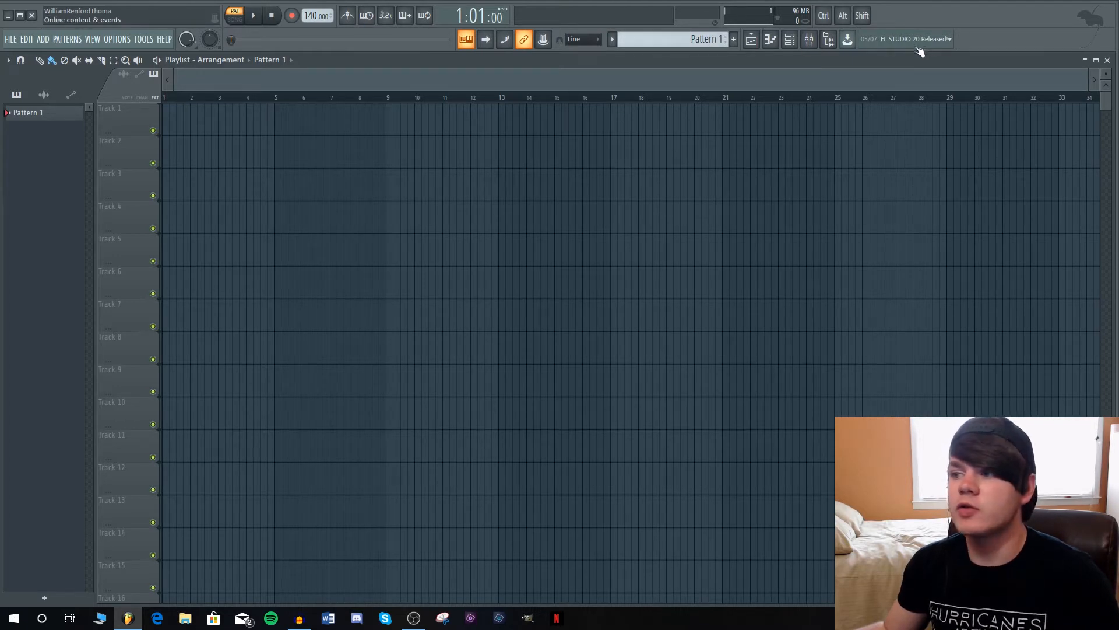
Put the main toolbar into edit mode so its controls can be rearranged.
right_click(975, 39)
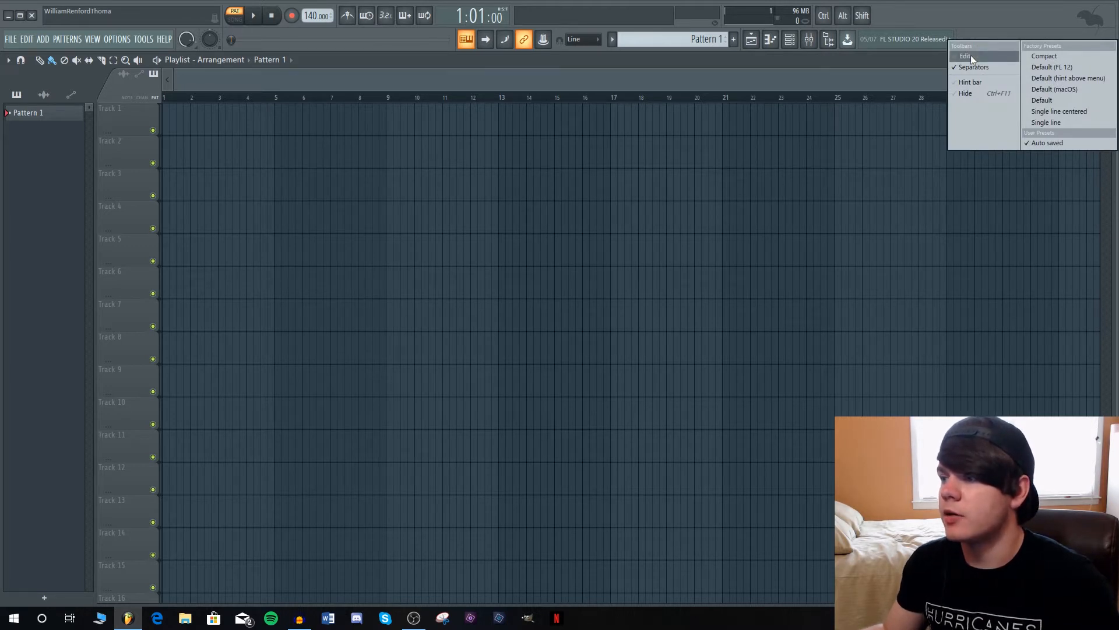
left_click(970, 56)
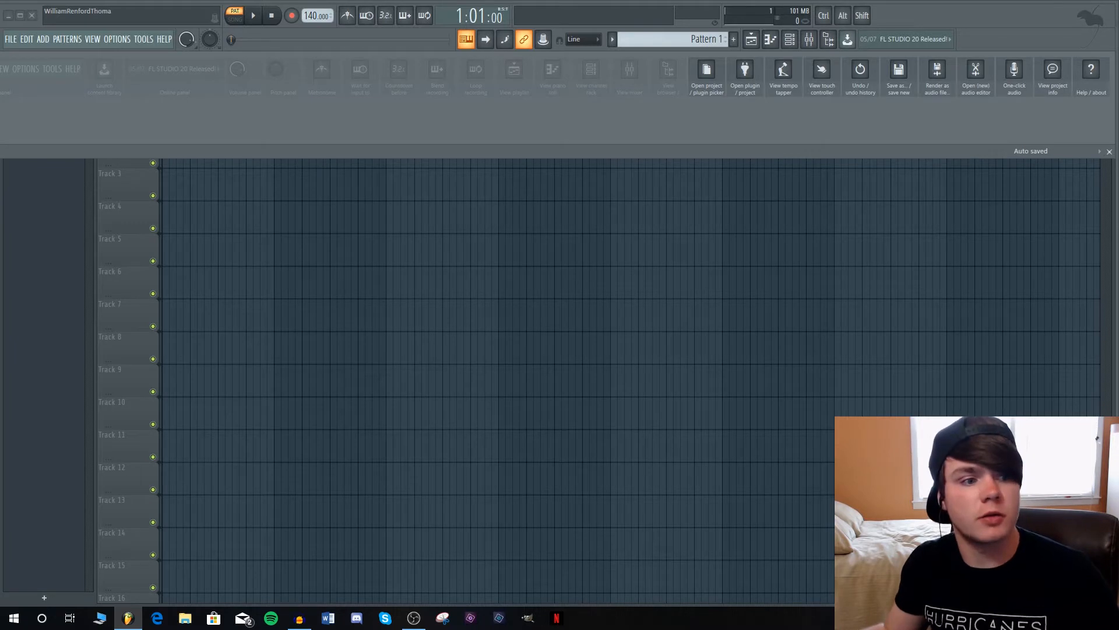
key("alt+F8")
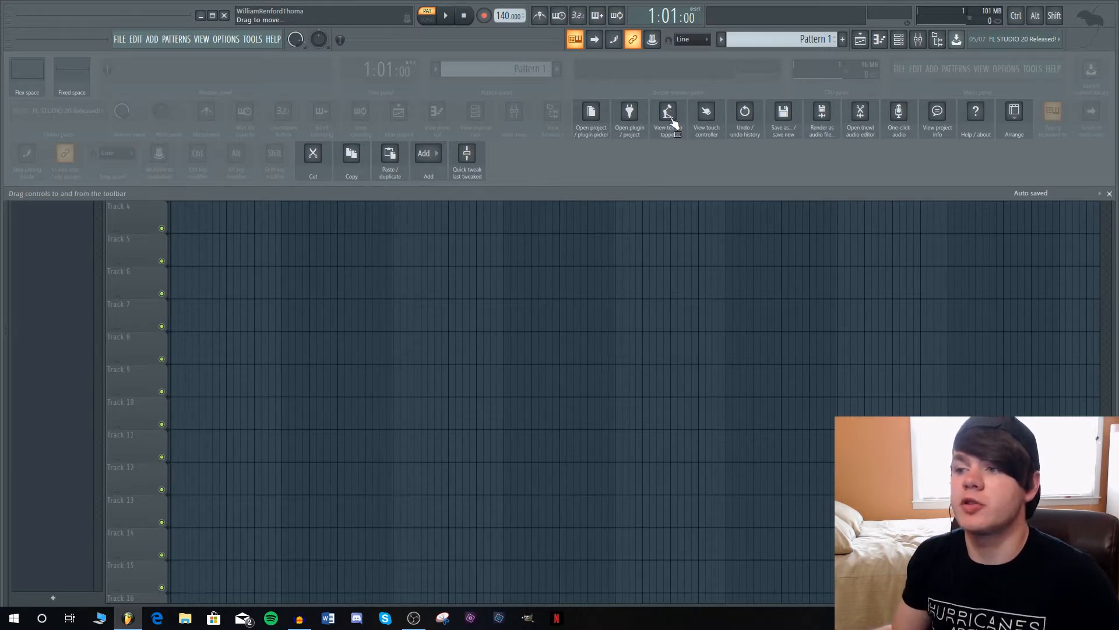
Try adding the View tempo tapper control at the end of the toolbar's upper row, and remove it again.
left_click_drag(667, 116, 1076, 16)
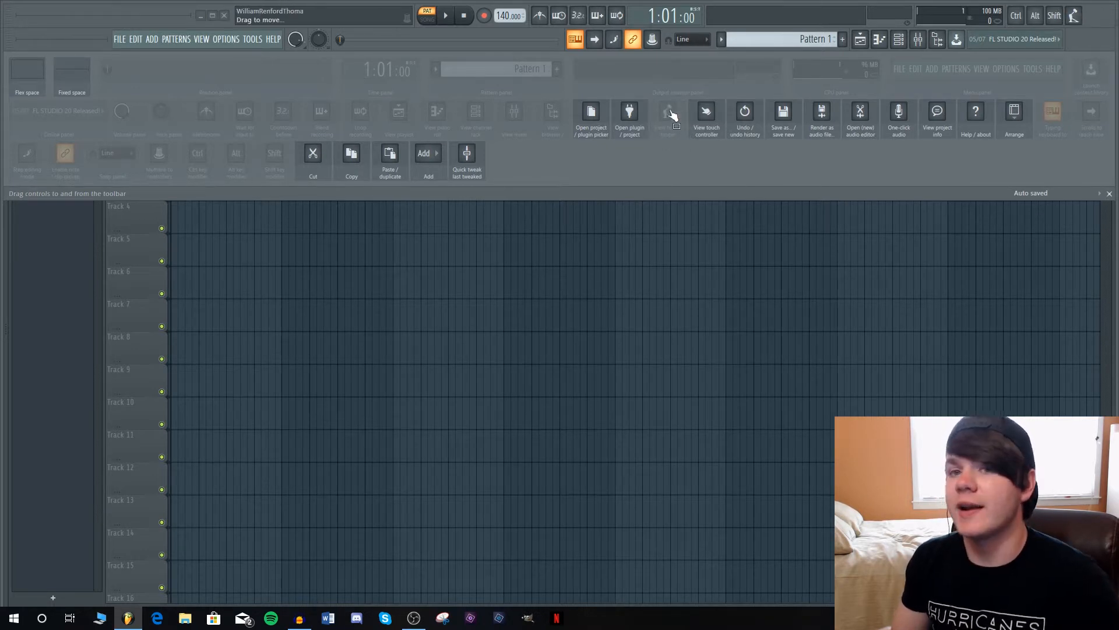
left_click_drag(1074, 16, 666, 117)
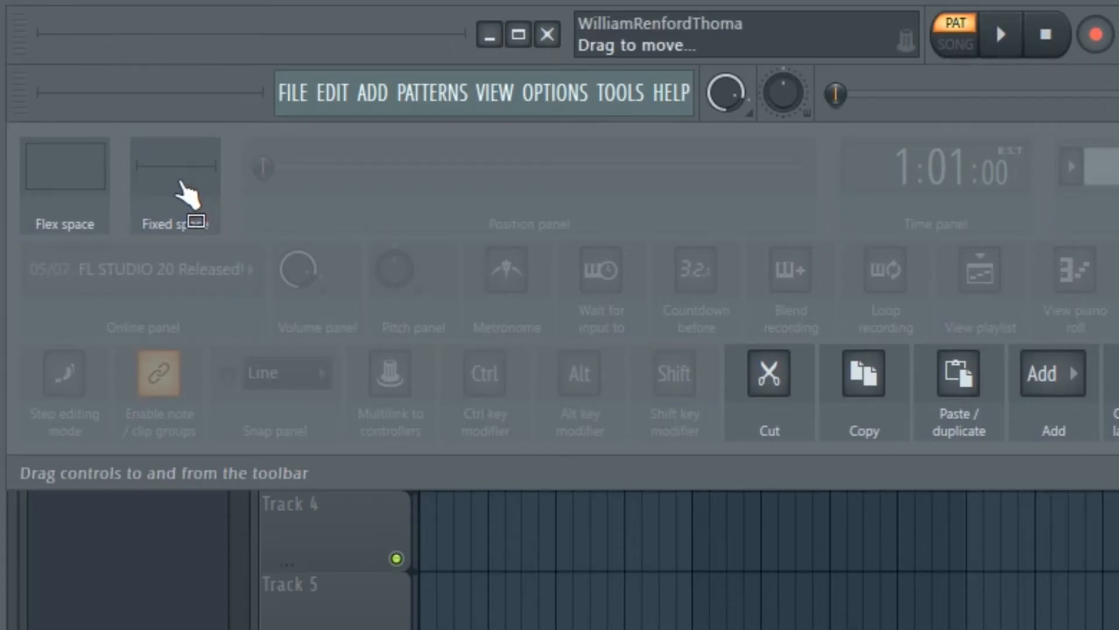
Try placing a fixed space before the window controls in the toolbar's upper row and widening it.
left_click_drag(73, 74, 64, 17)
left_click_drag(154, 36, 174, 176)
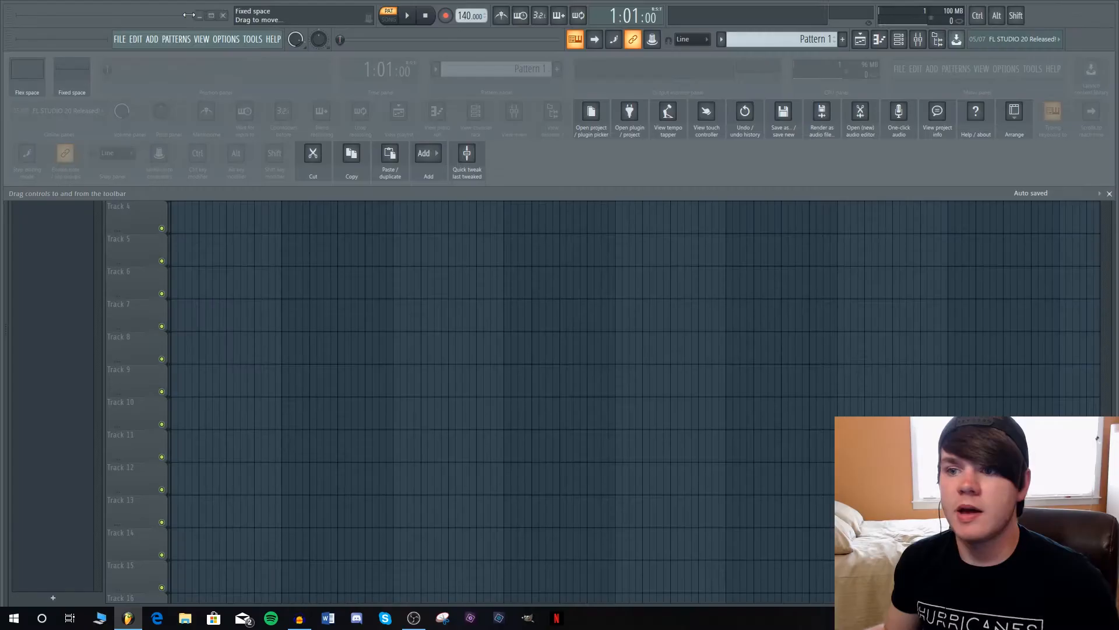
left_click_drag(188, 15, 339, 20)
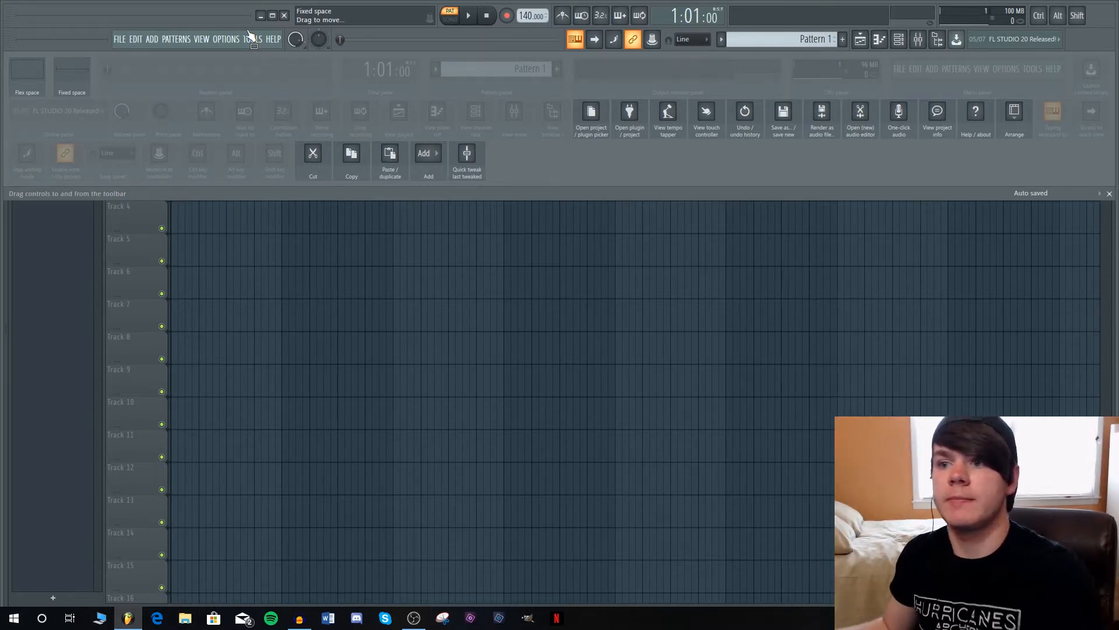
Try a fixed space between the hint panel and the transport panel, remove it, and finish editing the toolbar.
left_click_drag(249, 35, 412, 13)
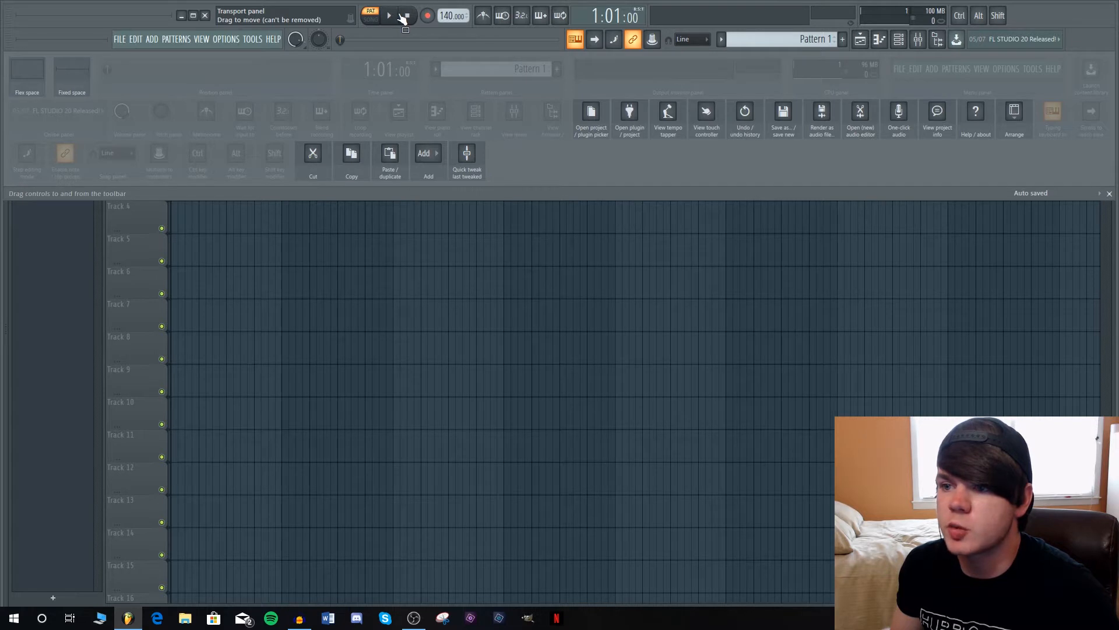
left_click_drag(303, 23, 371, 22)
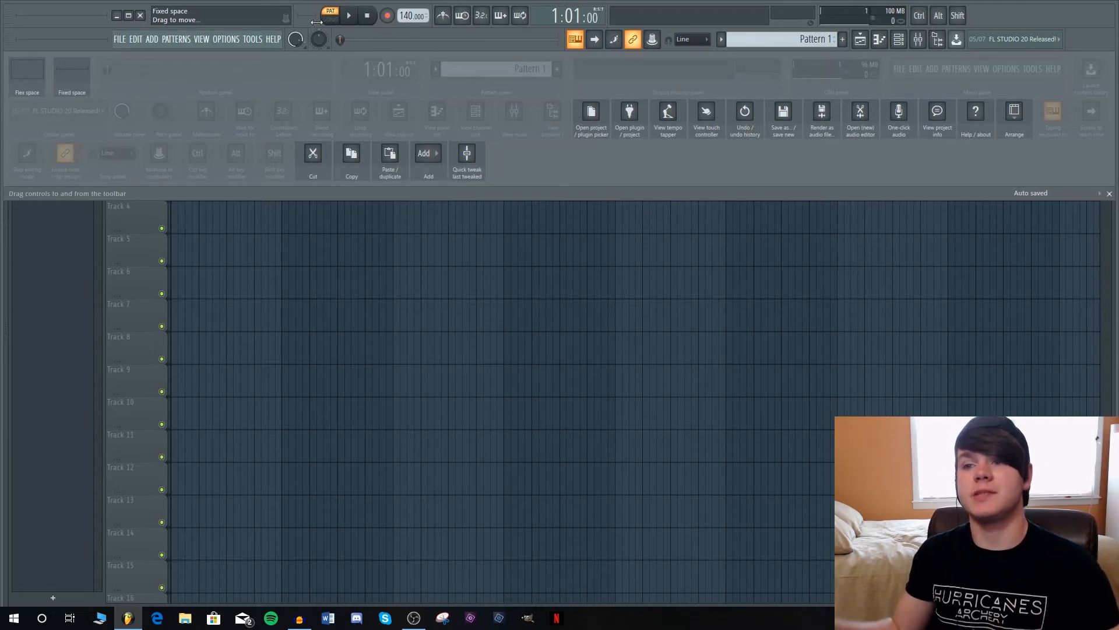
left_click_drag(292, 10, 65, 26)
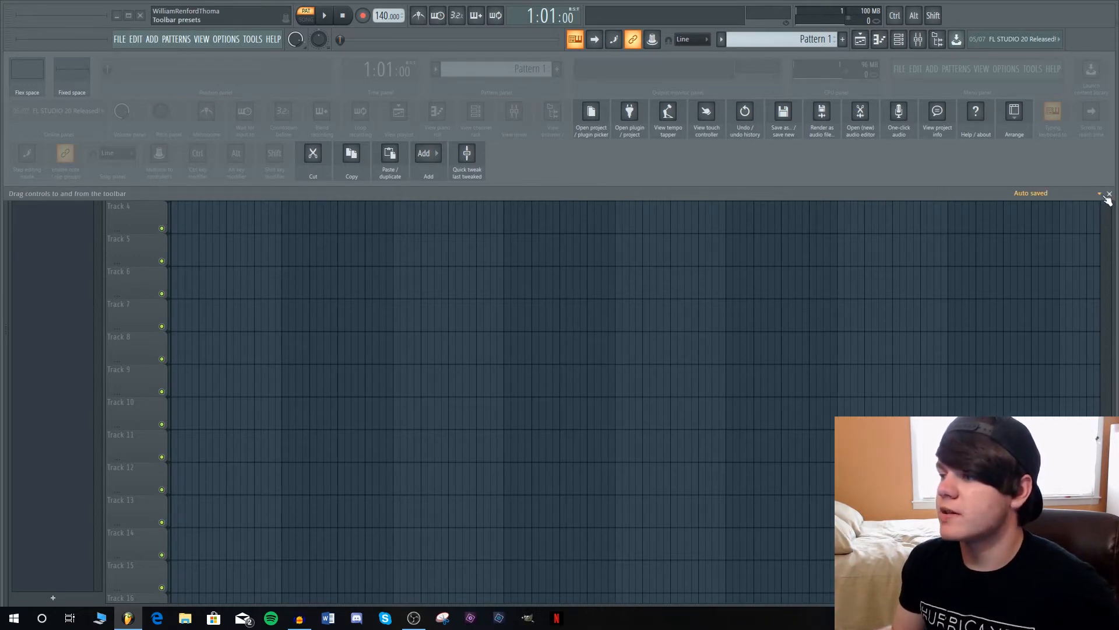
left_click(1103, 196)
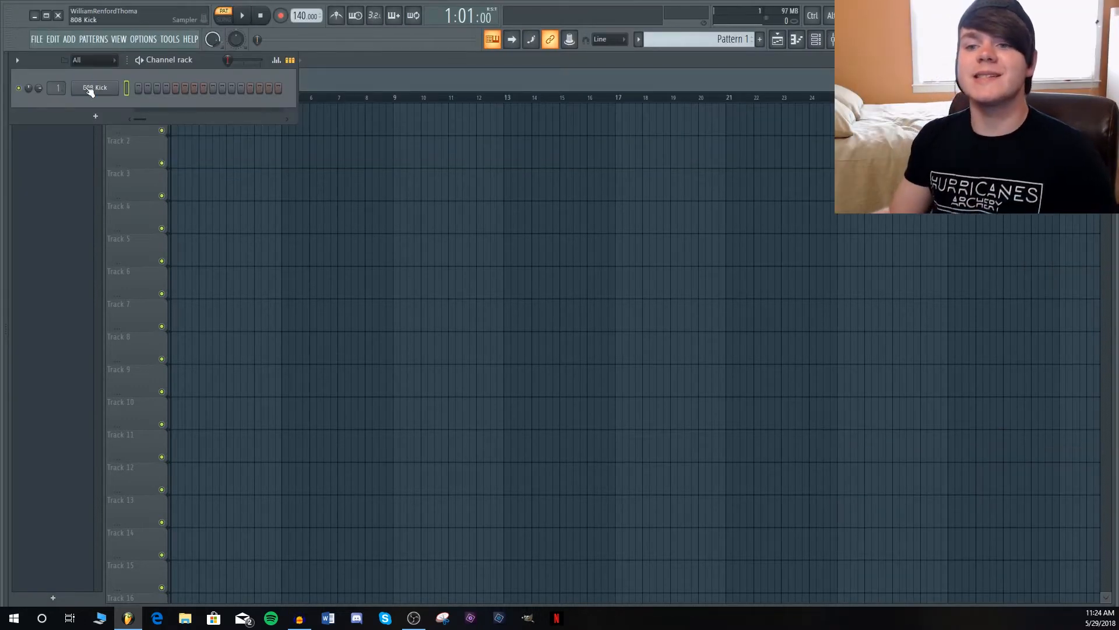
Show the 808 Kick channel's sampler settings and try different playback start offsets while auditioning the sample.
left_click(92, 89)
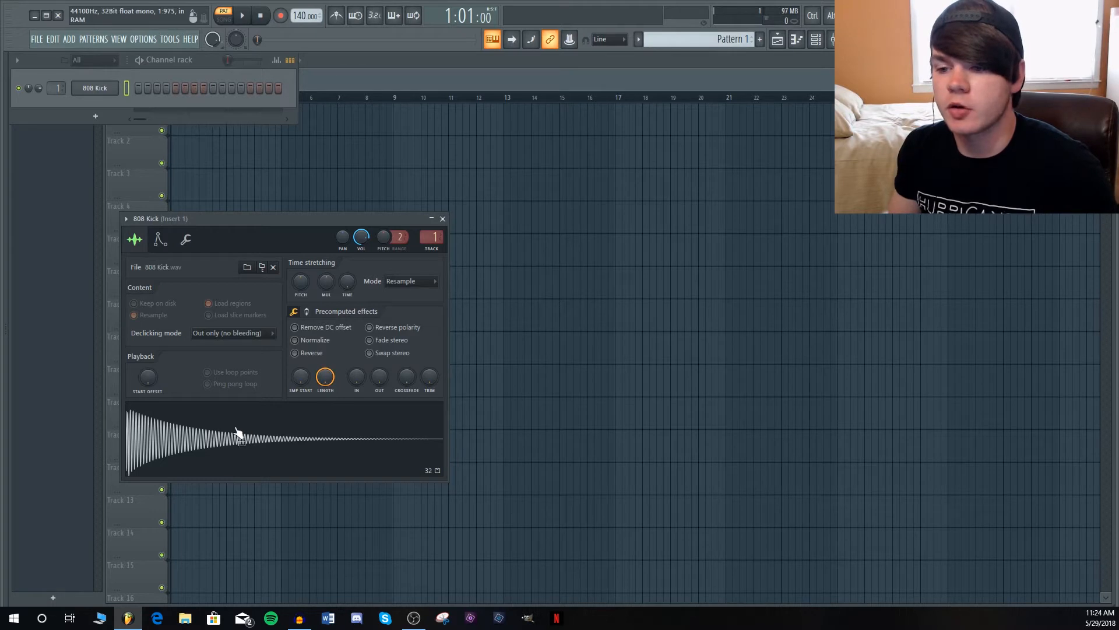
left_click(266, 446)
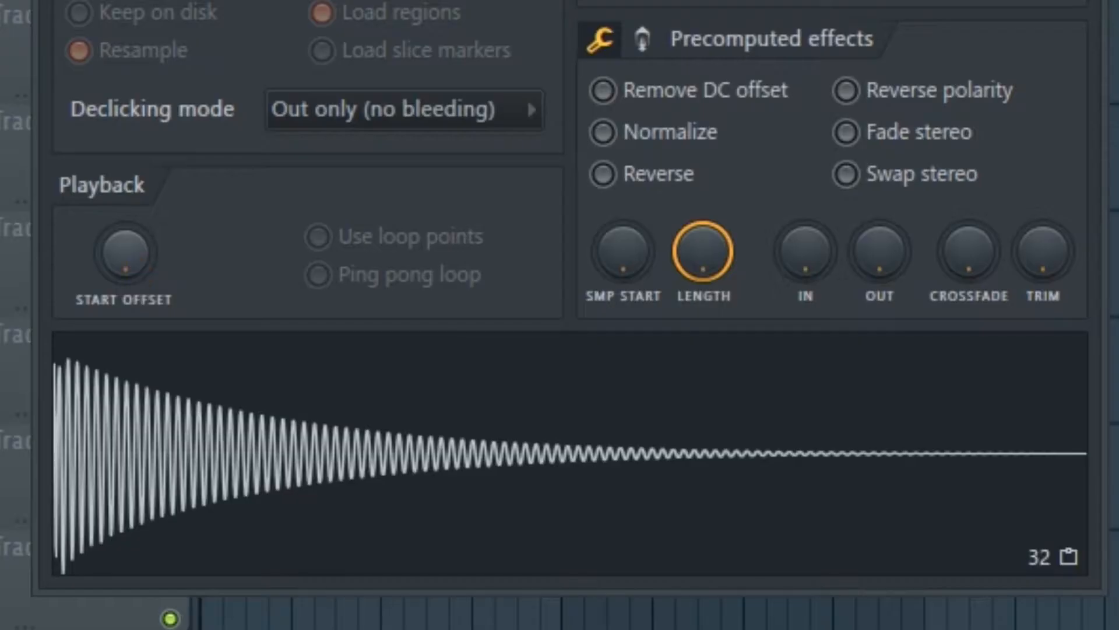
left_click_drag(150, 376, 150, 367)
left_click_drag(125, 252, 125, 247)
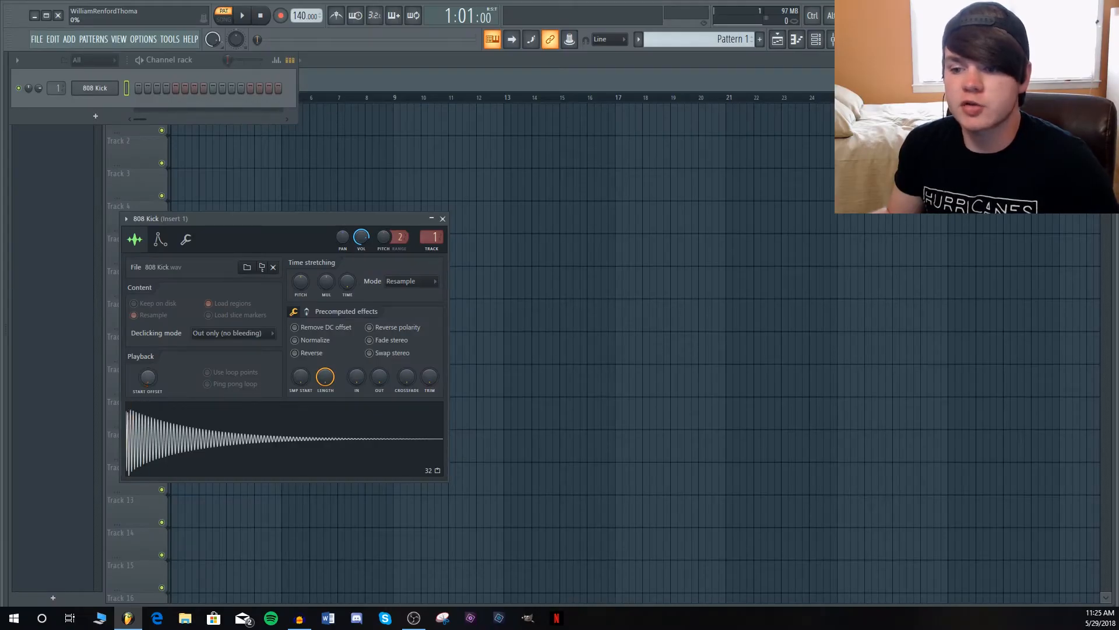
mouse_move(148, 377)
left_mouse_down()
mouse_move(147, 296)
mouse_move(148, 376)
left_mouse_up()
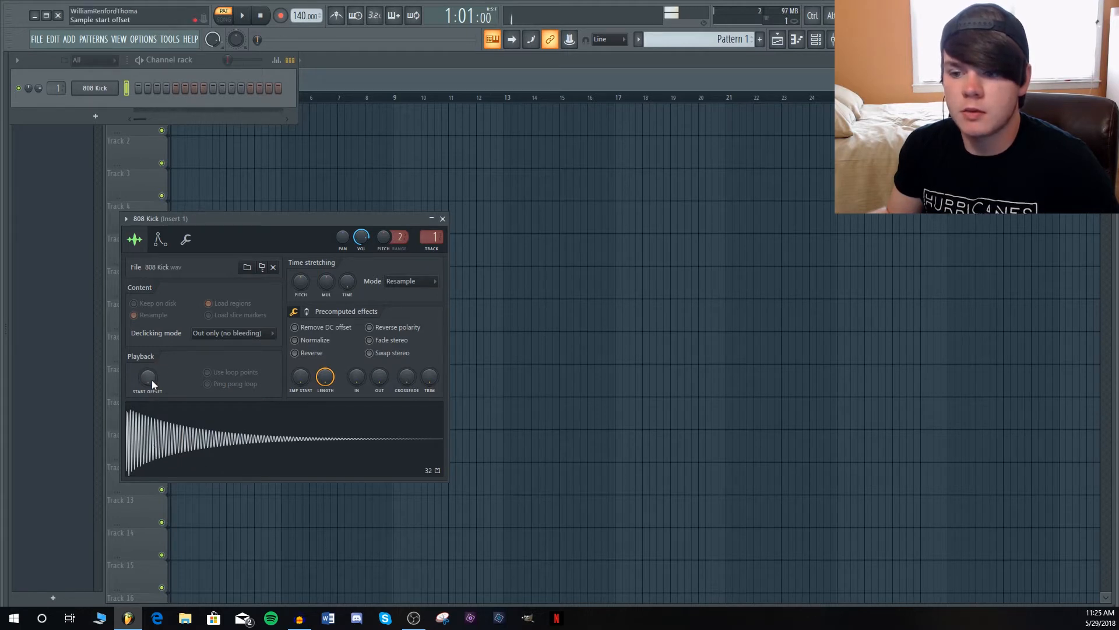
left_click(164, 434)
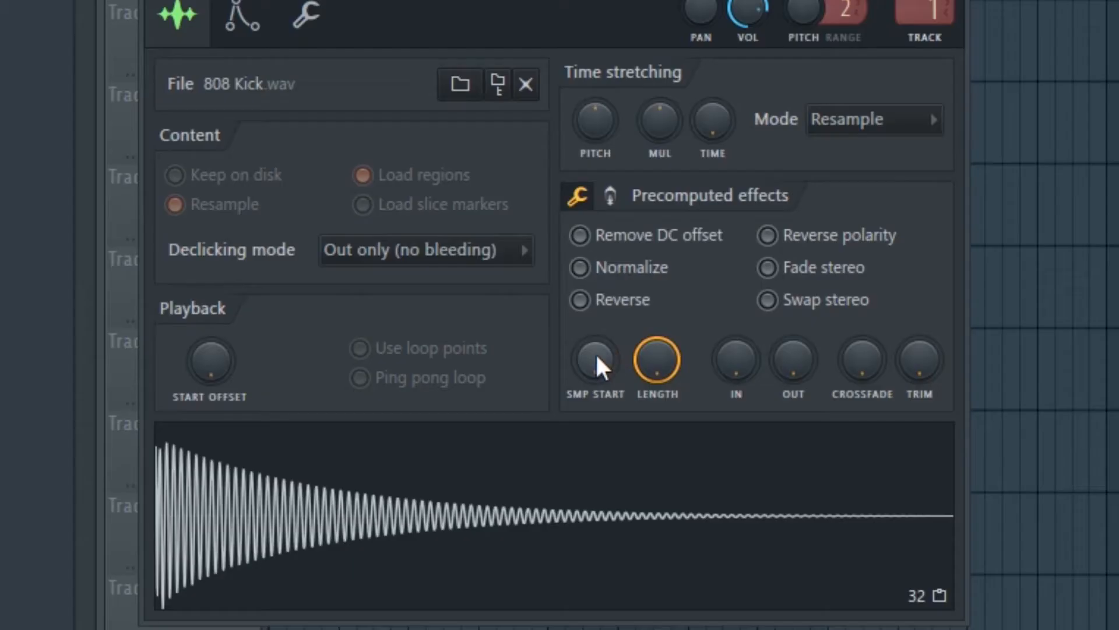
Try moving the 808 Kick's sample start point with the SMP START precomputed effect.
left_click_drag(301, 374, 301, 358)
mouse_move(594, 360)
left_mouse_down()
mouse_move(594, 337)
mouse_move(596, 368)
left_mouse_up()
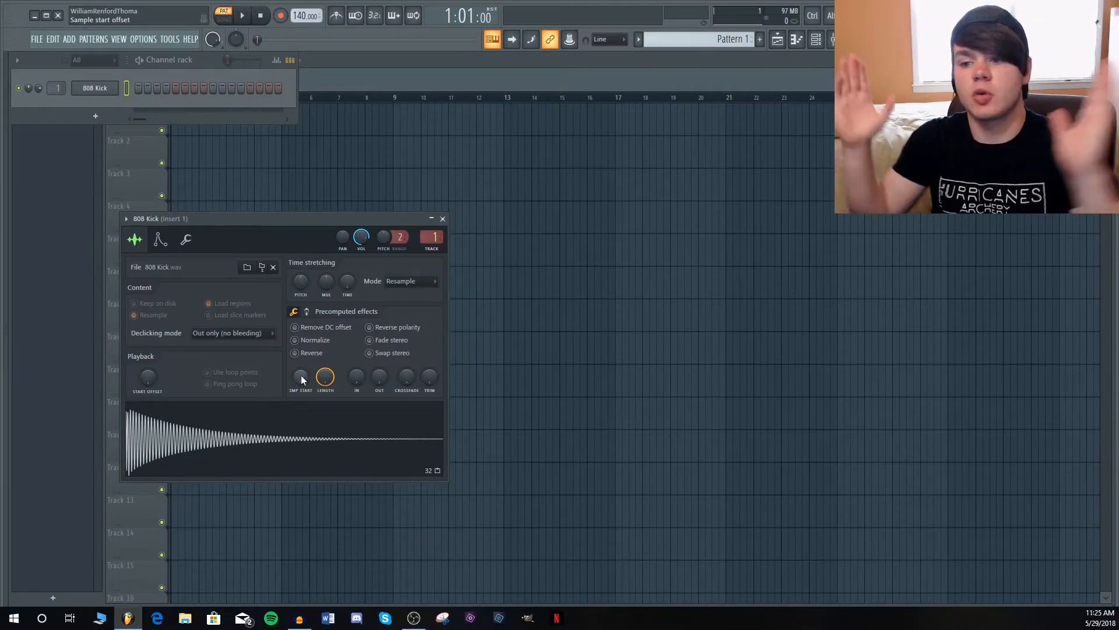
left_click_drag(300, 376, 300, 370)
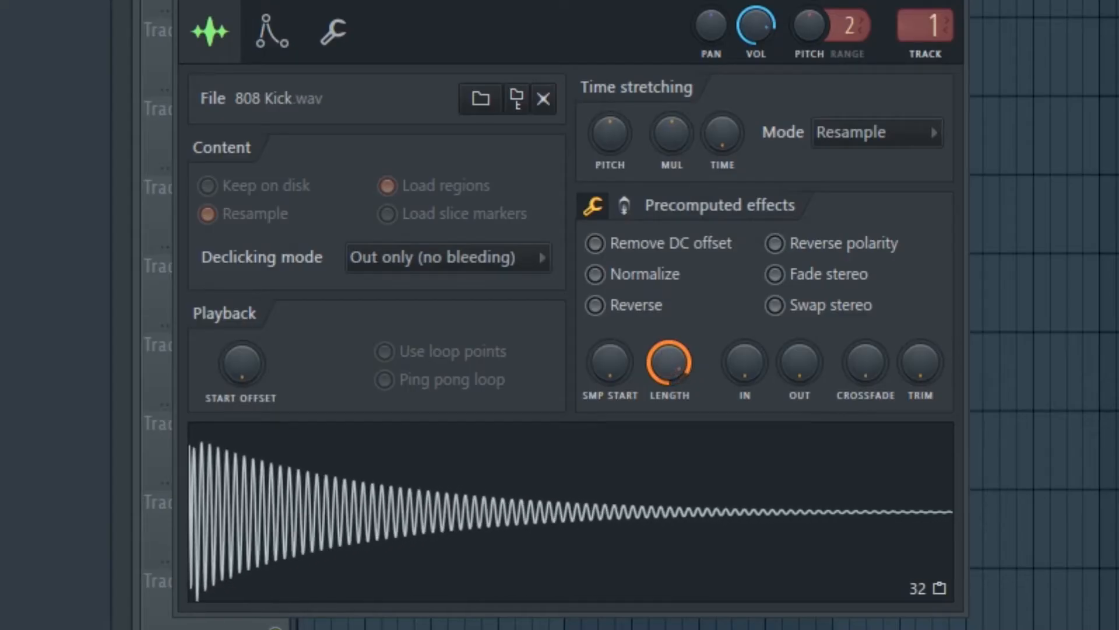
Try shortening the 808 Kick's sample length to as little as 2% and adding a quick fade out, auditioning the results.
left_click_drag(669, 362, 669, 507)
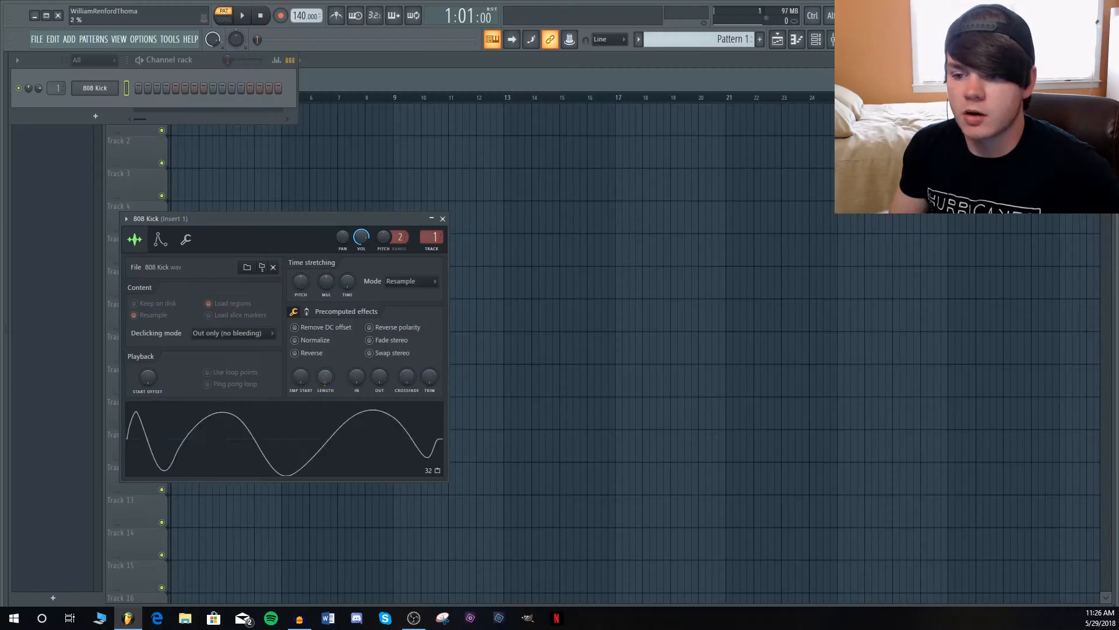
left_click_drag(326, 377, 326, 361)
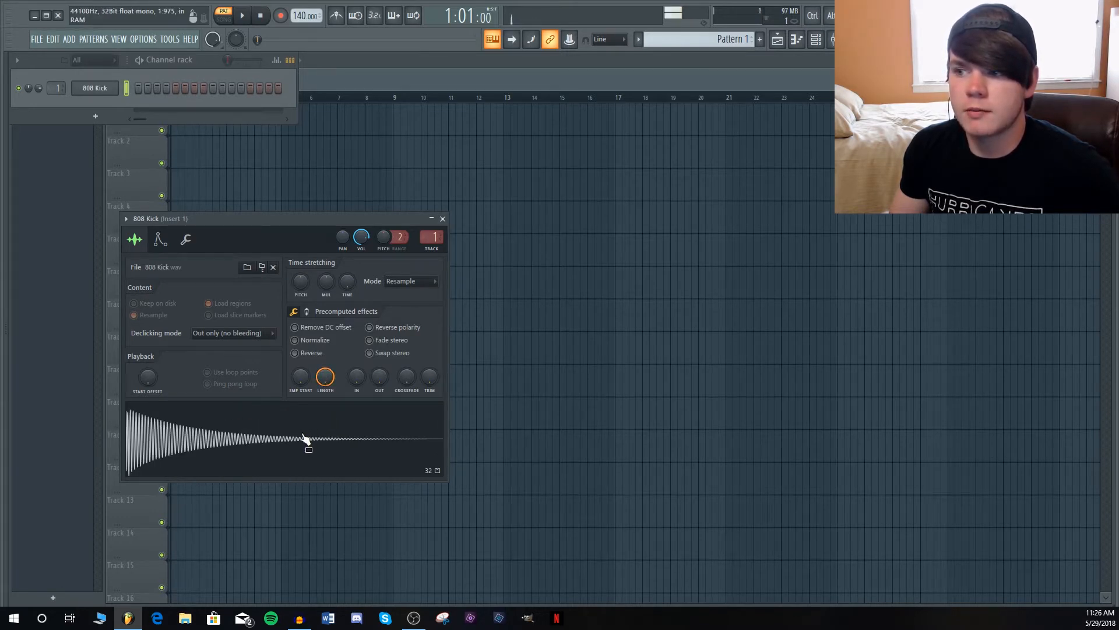
left_click_drag(325, 376, 326, 391)
left_click(351, 429)
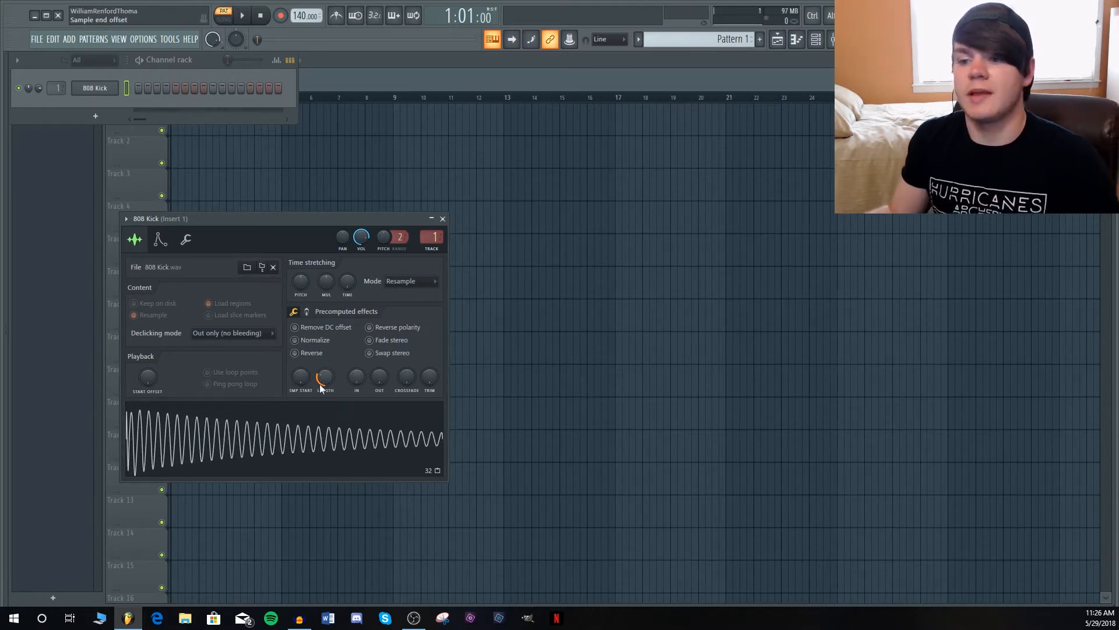
left_click_drag(326, 377, 374, 378)
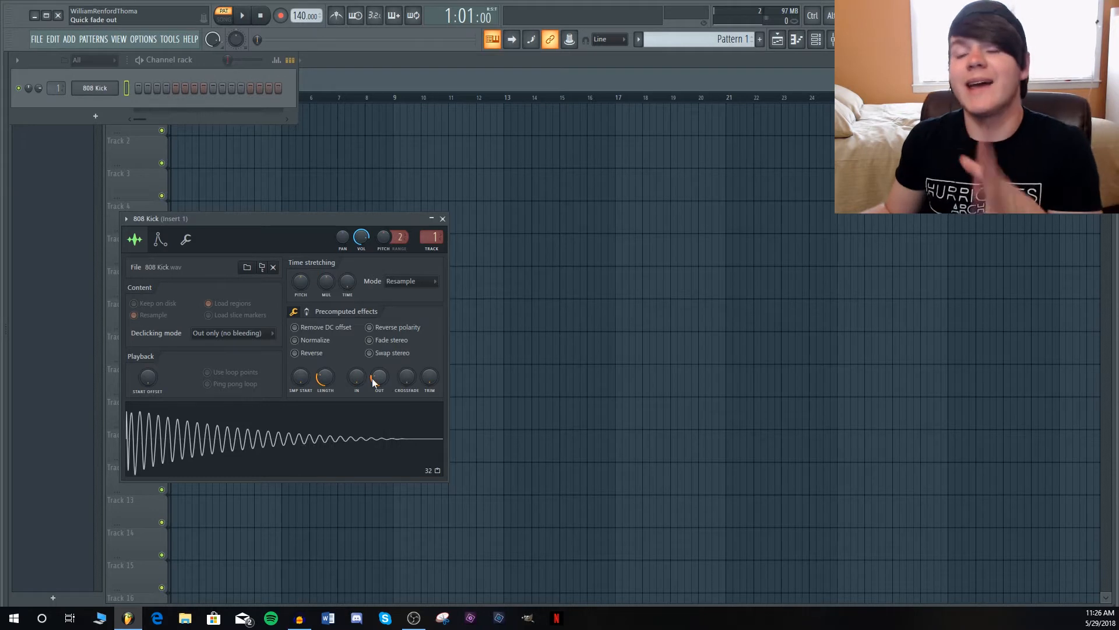
left_click(338, 454)
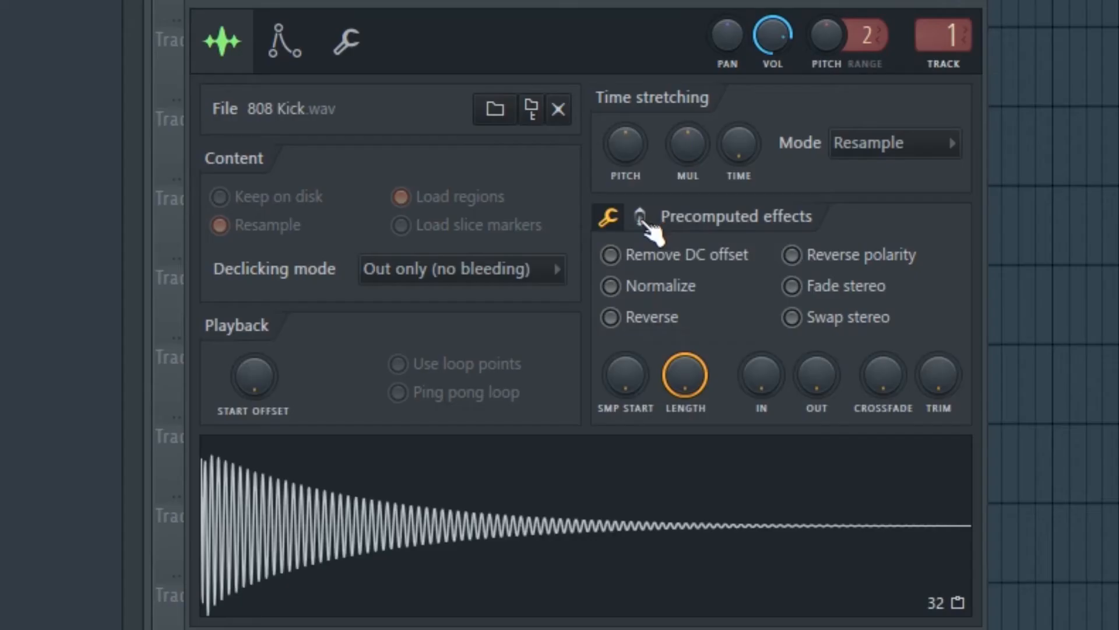
Show the second set of precomputed effects, try Boost with Clip enabled on the 808 Kick, and audition it.
left_click(640, 217)
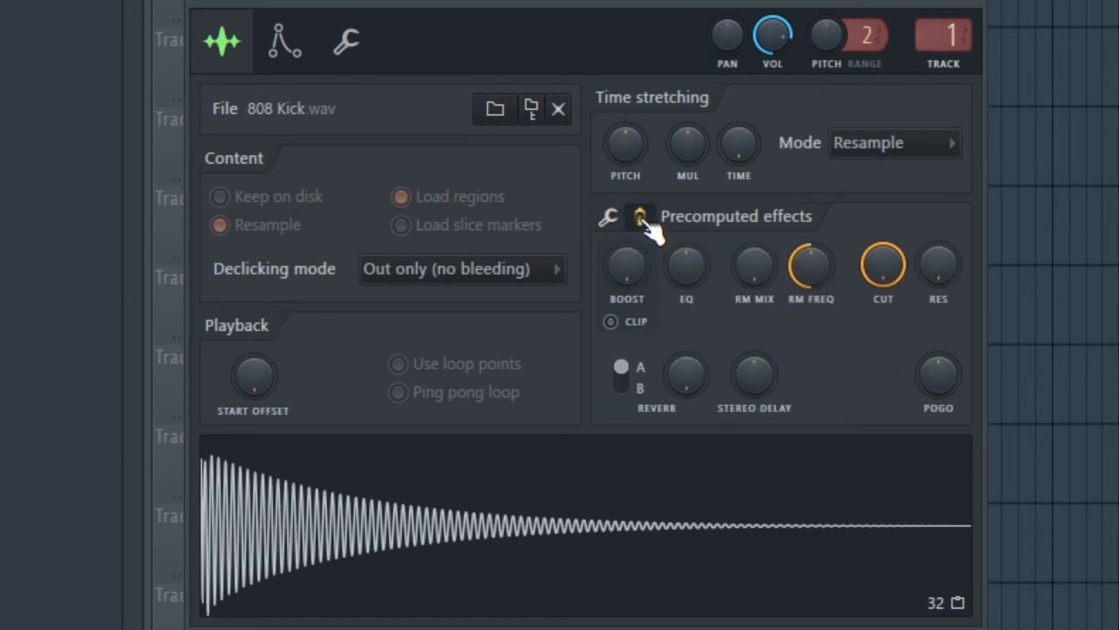
left_click_drag(628, 255, 630, 391)
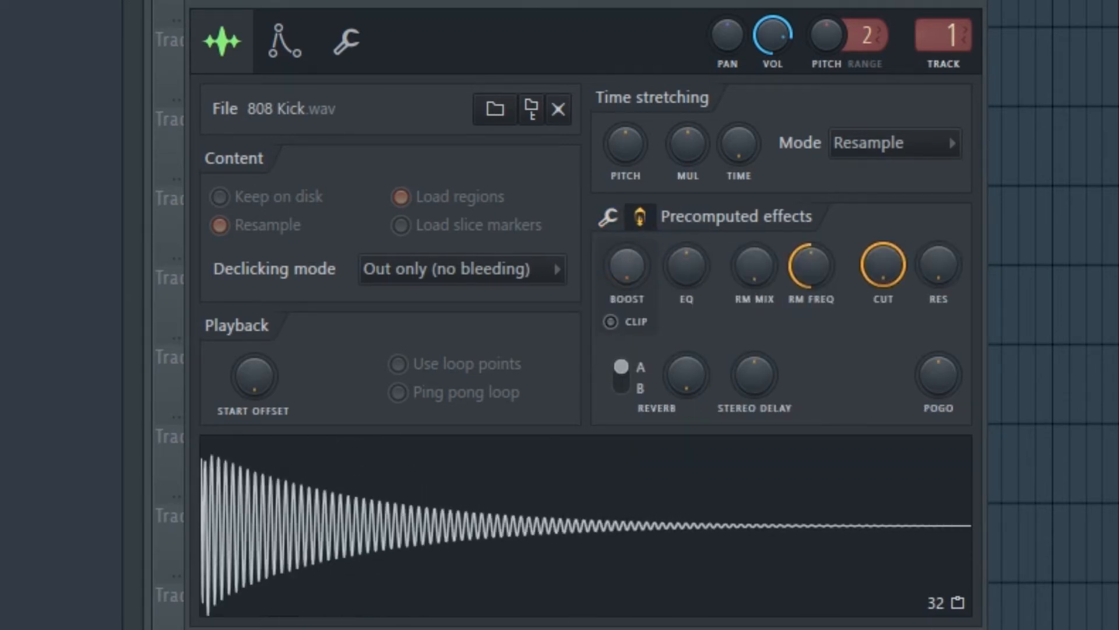
left_click_drag(621, 274, 622, 239)
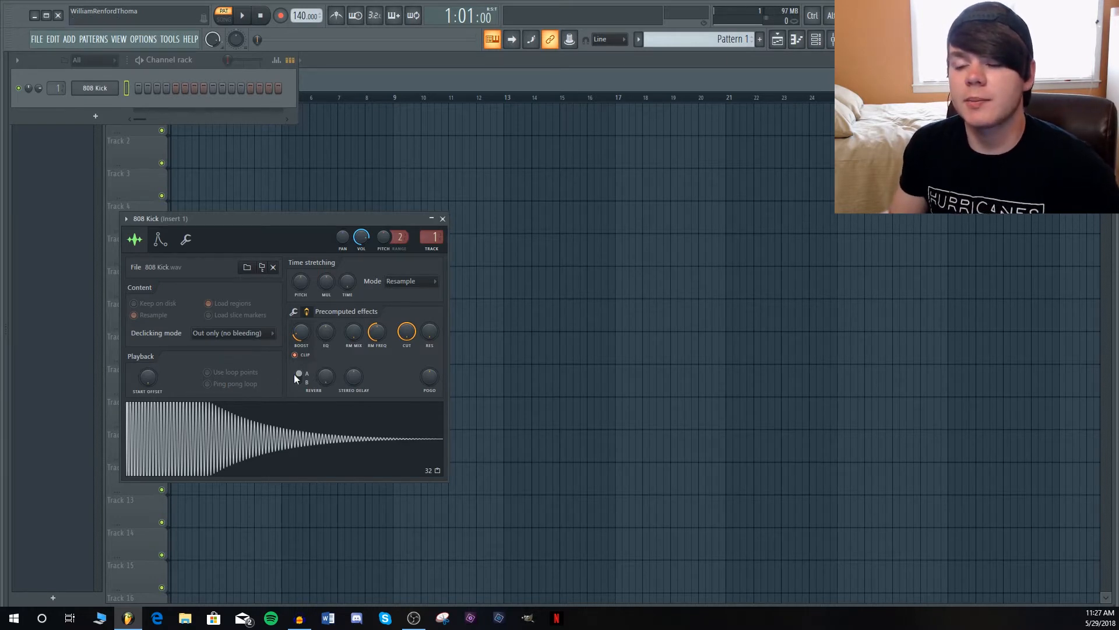
left_click(283, 432)
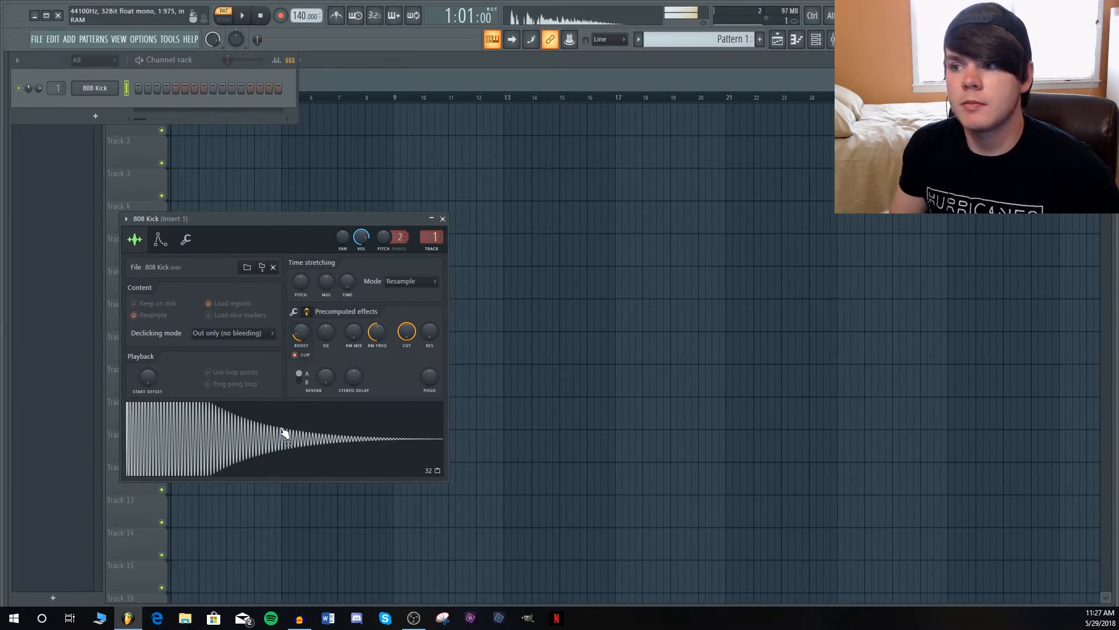
Try other Boost amounts on the 808 Kick, turn Clip off, and audition the sample several times.
left_click_drag(302, 331, 306, 341)
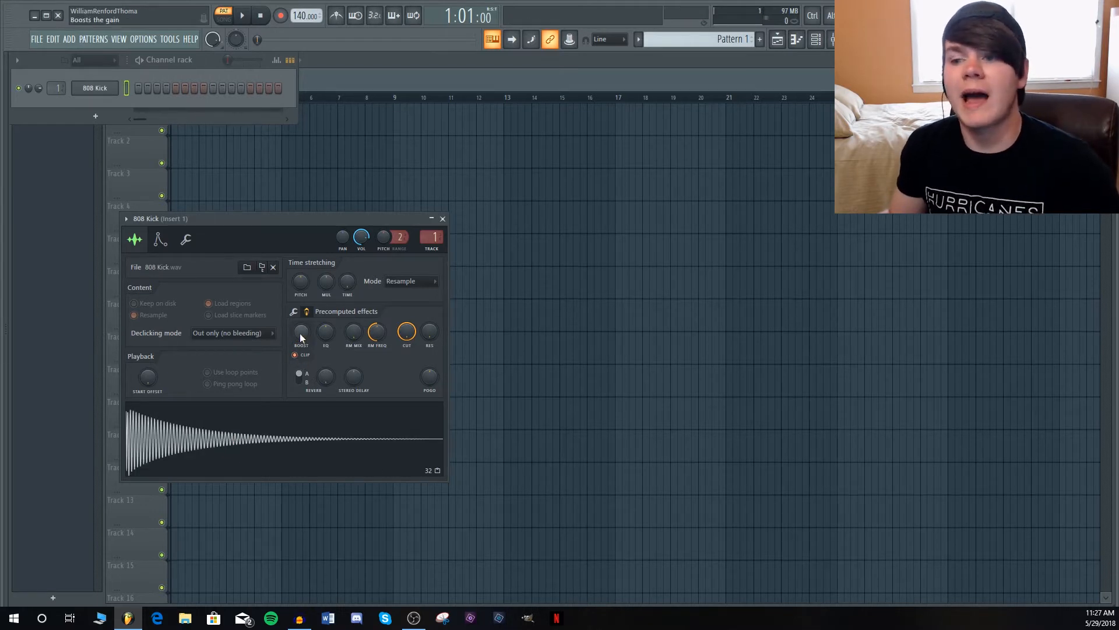
left_click_drag(300, 334, 302, 392)
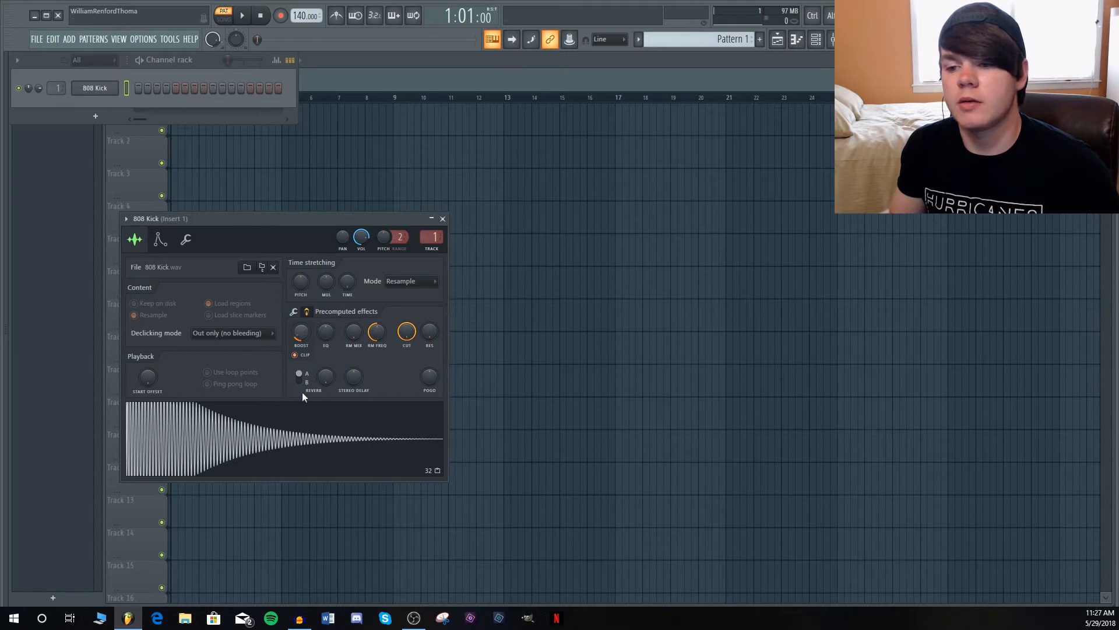
left_click_drag(308, 352, 296, 321)
left_click(300, 449)
left_click(317, 430)
left_click(312, 434)
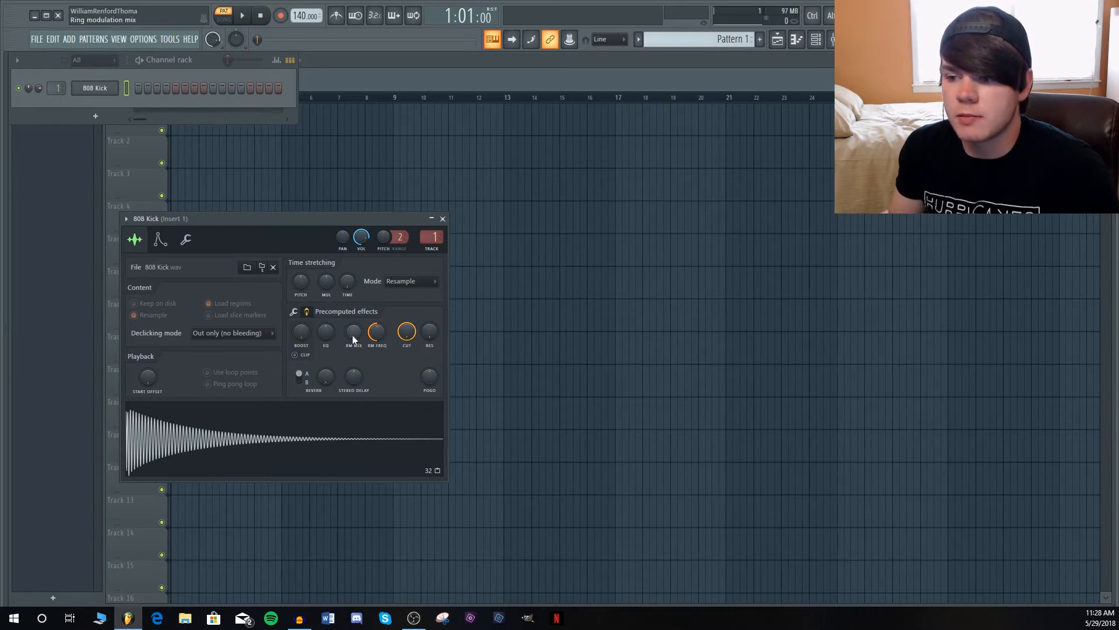
Try the full ring modulation mix with the RM frequency at 23% on the 808 Kick, auditioning the sound.
left_click_drag(352, 331, 351, 318)
left_click(339, 446)
left_click(350, 428)
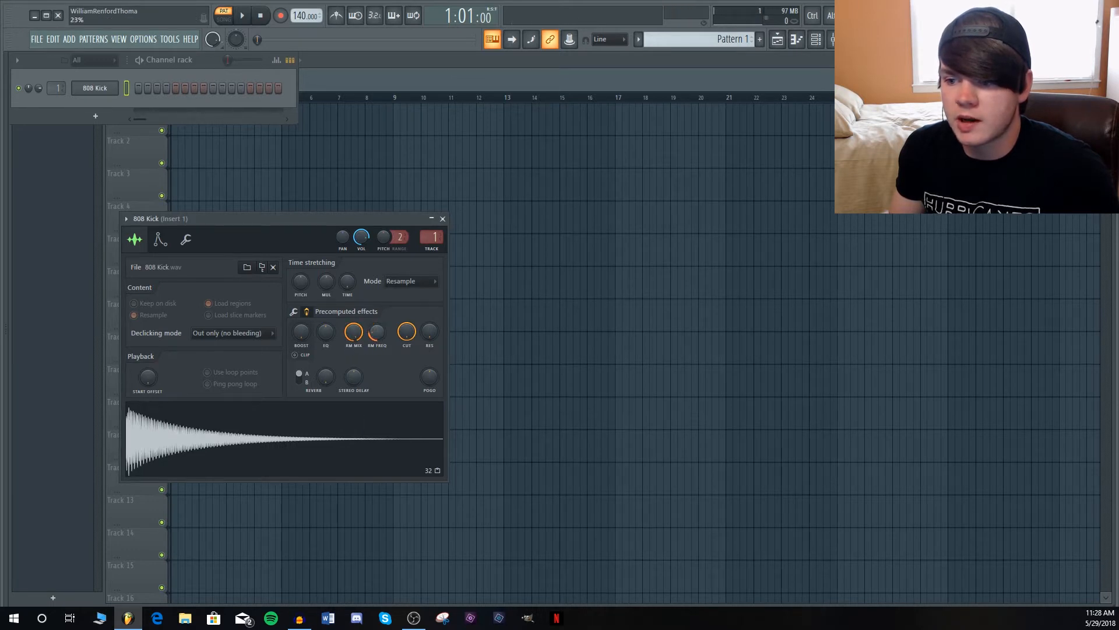
left_click(344, 434)
Try a reduced ring modulation mix with lower RM frequencies, auditioning the 808 Kick at each setting.
left_click_drag(376, 332, 354, 353)
left_click(373, 437)
left_click(375, 423)
left_click(354, 419)
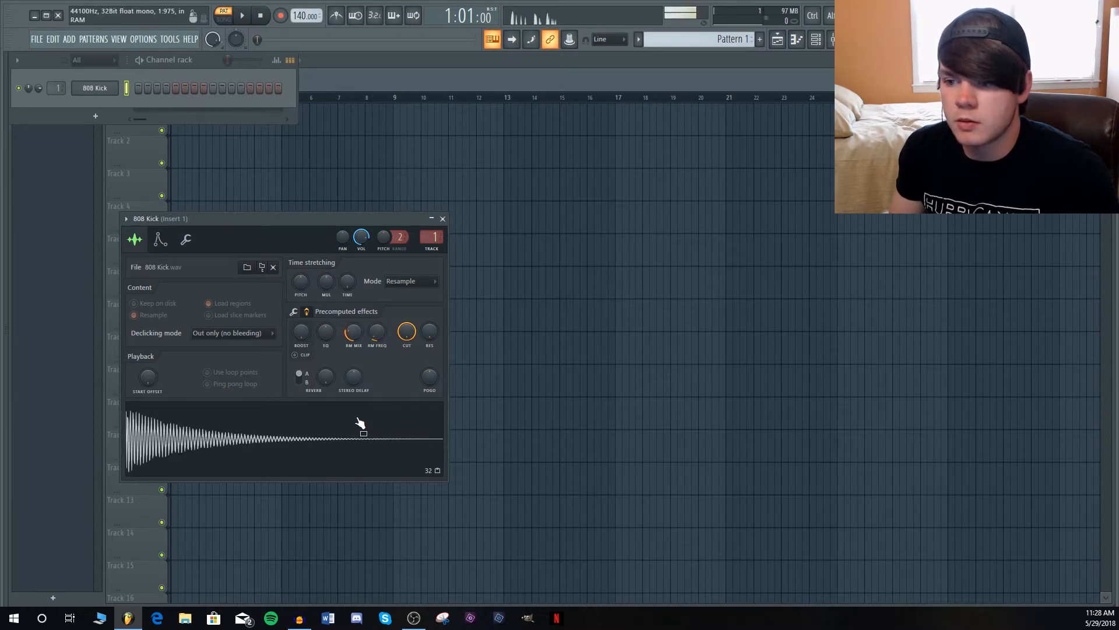
left_click(368, 455)
left_click_drag(379, 344, 378, 334)
left_click(369, 424)
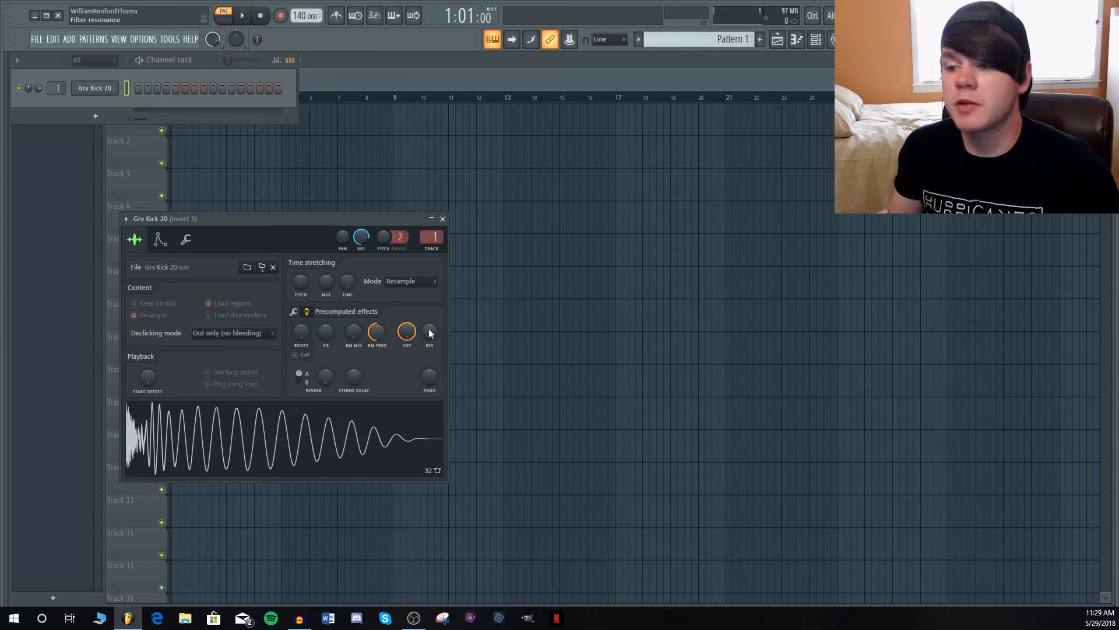
Try different filter cutoff and resonance amounts on the Grv Kick 20 sample, auditioning it at each setting.
mouse_move(408, 335)
left_mouse_down()
mouse_move(410, 351)
mouse_move(432, 306)
mouse_move(407, 328)
mouse_move(408, 318)
mouse_move(410, 330)
left_mouse_up()
left_click(391, 433)
left_click(401, 429)
left_click(398, 426)
left_click(392, 433)
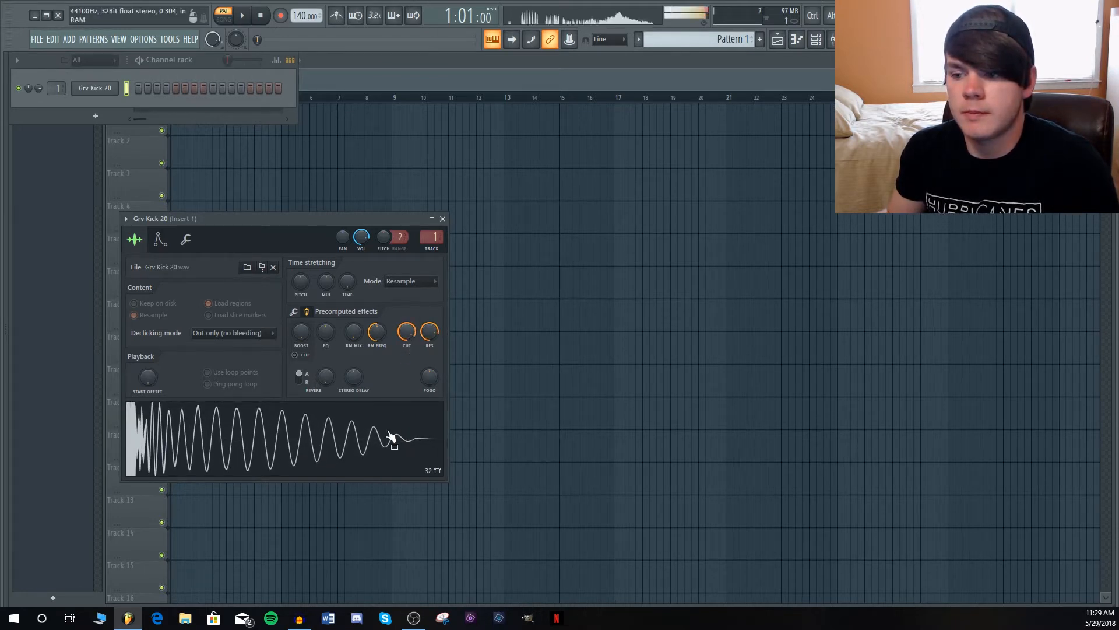
left_click_drag(433, 334, 410, 351)
left_click(410, 450)
left_click(393, 434)
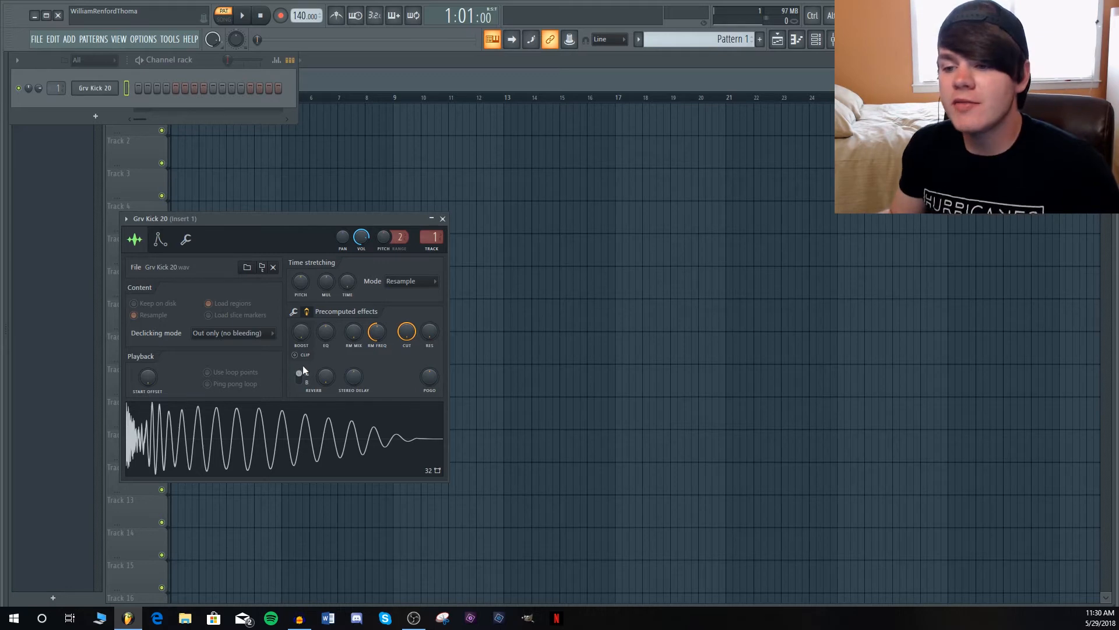
Try reverb type A at different amounts on the Grv Kick 20 sample, then a reduced amount of type B, auditioning the sound.
left_click_drag(325, 376, 325, 367)
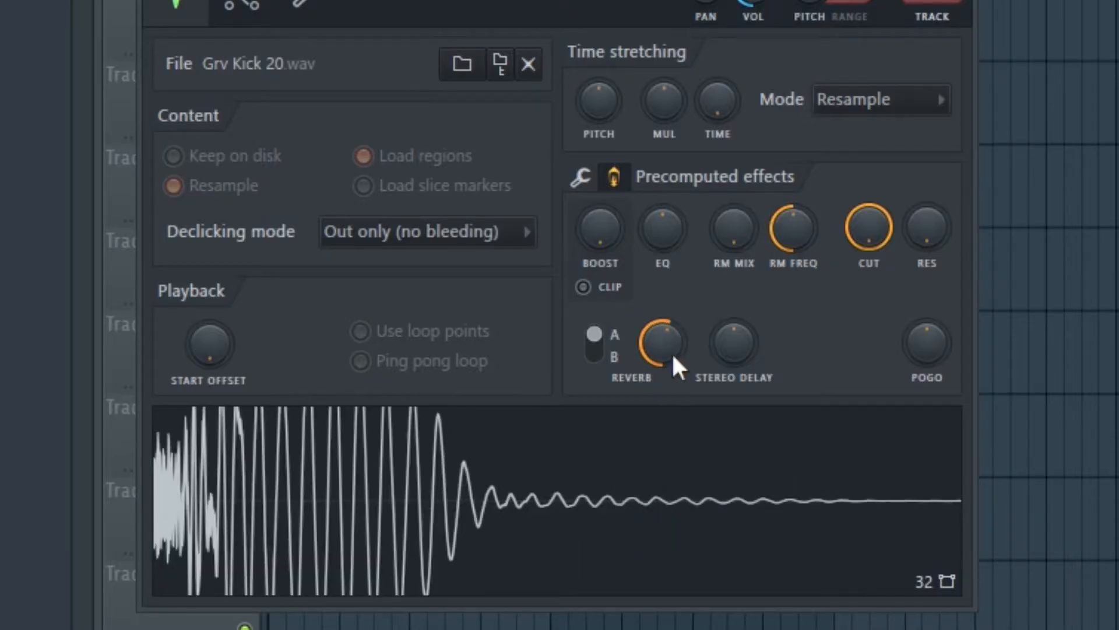
left_click_drag(665, 348, 664, 338)
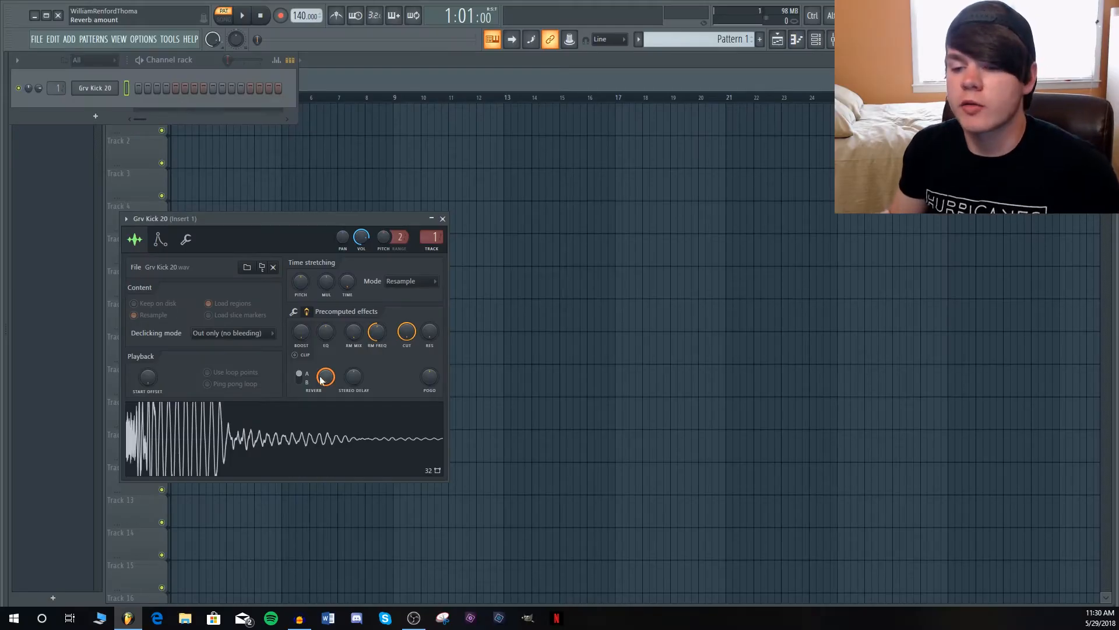
left_click(307, 381)
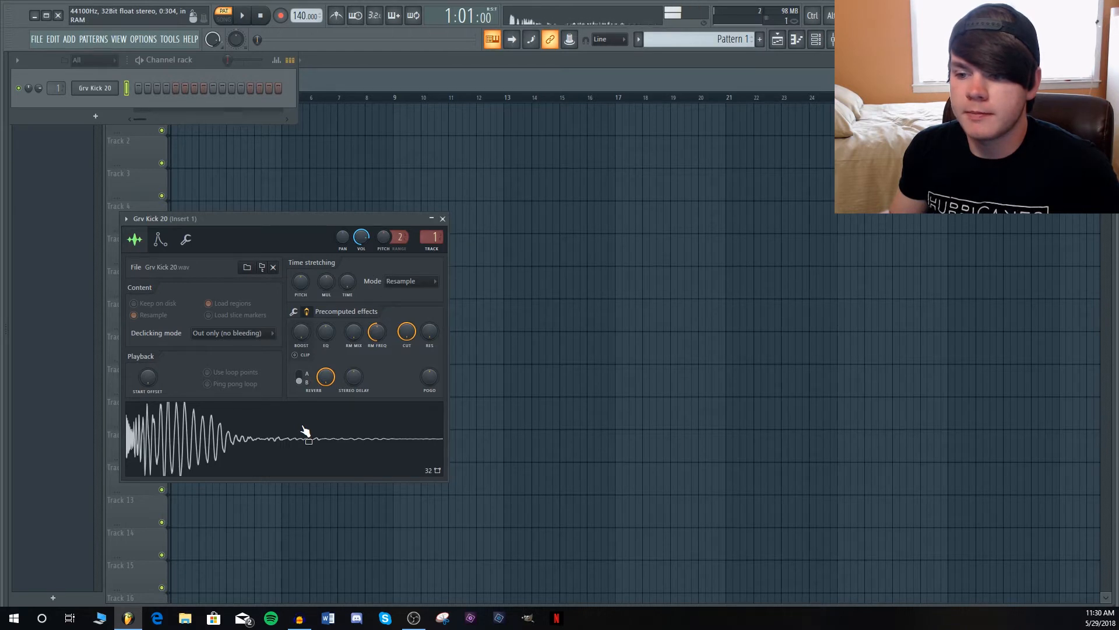
left_click_drag(325, 378, 324, 430)
left_click(323, 419)
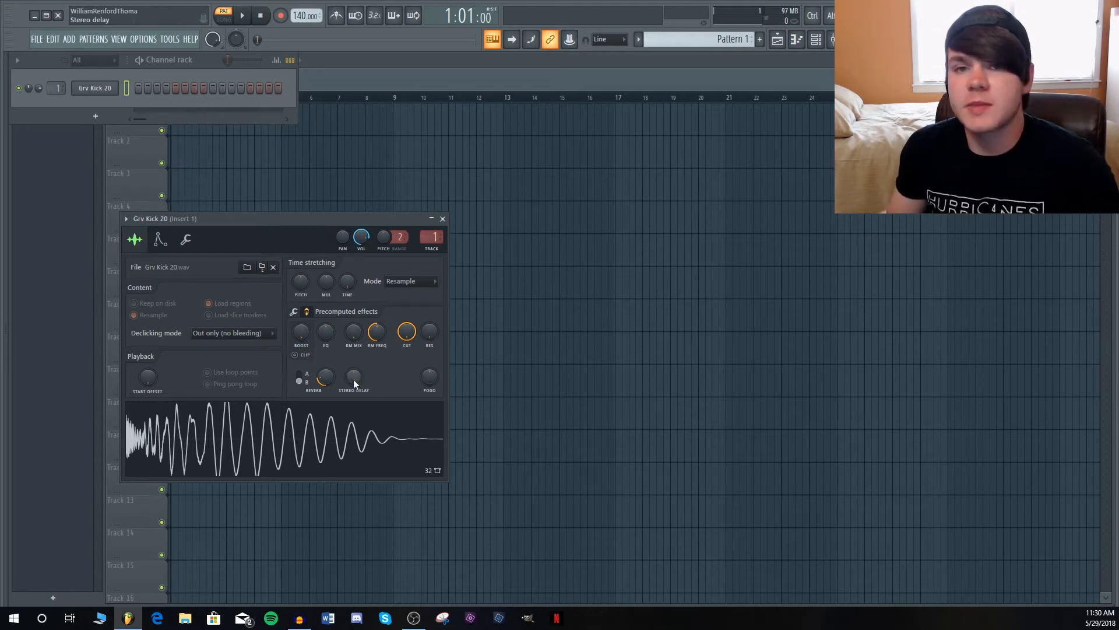
Try stereo delay offsets in both directions on the Grv Kick 20 sample, auditioning the sound, and return the delay to centre.
left_click_drag(357, 378, 357, 350)
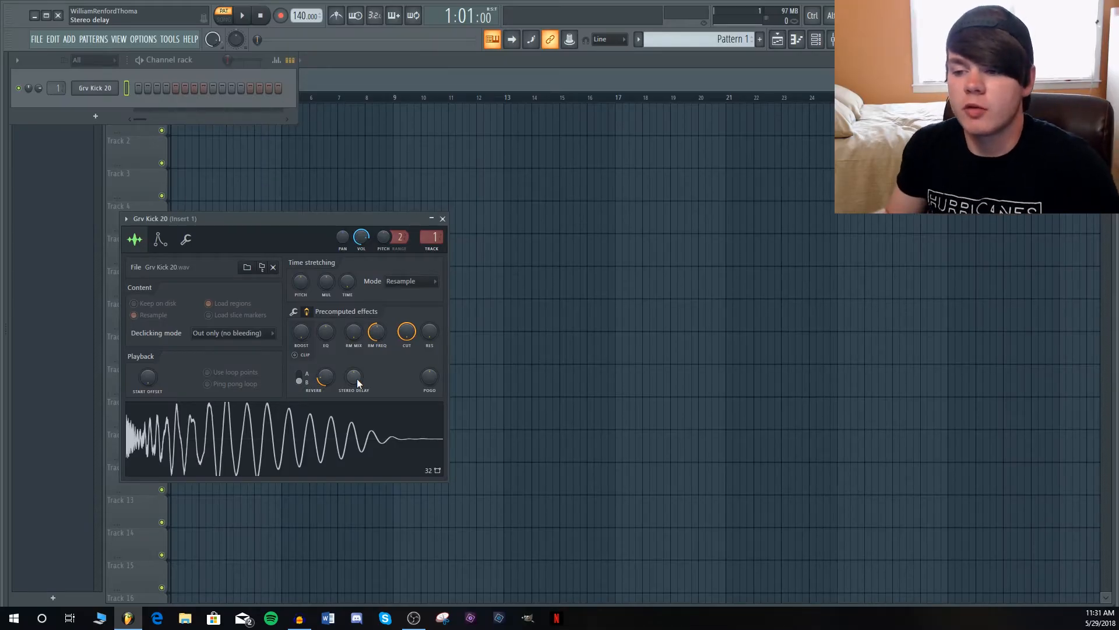
left_click_drag(357, 382, 357, 365)
left_click(353, 430)
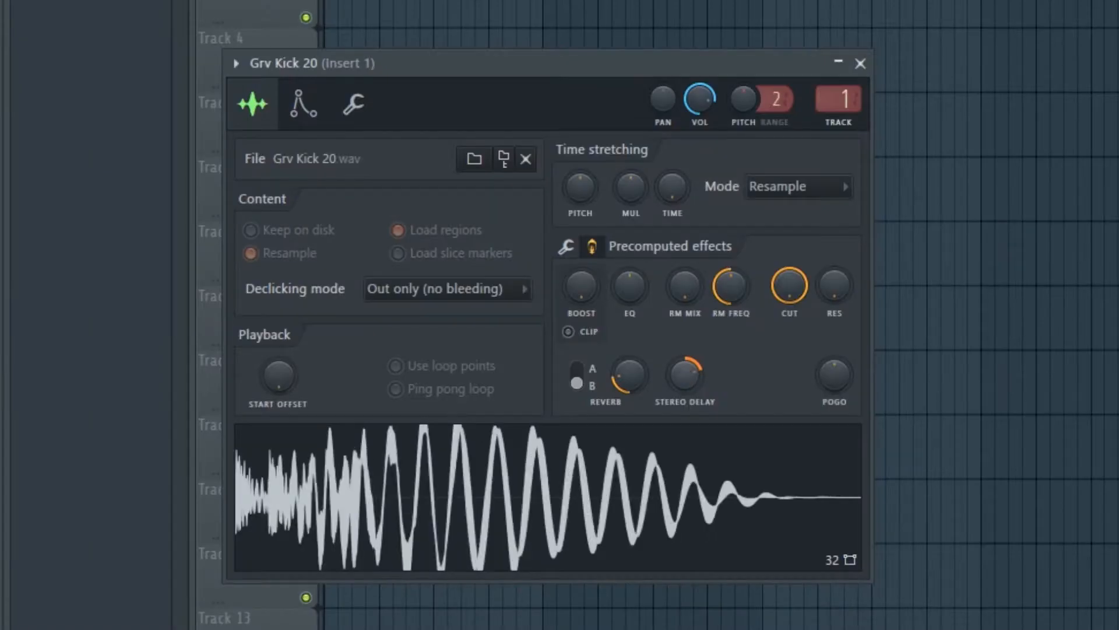
left_click_drag(354, 378, 355, 409)
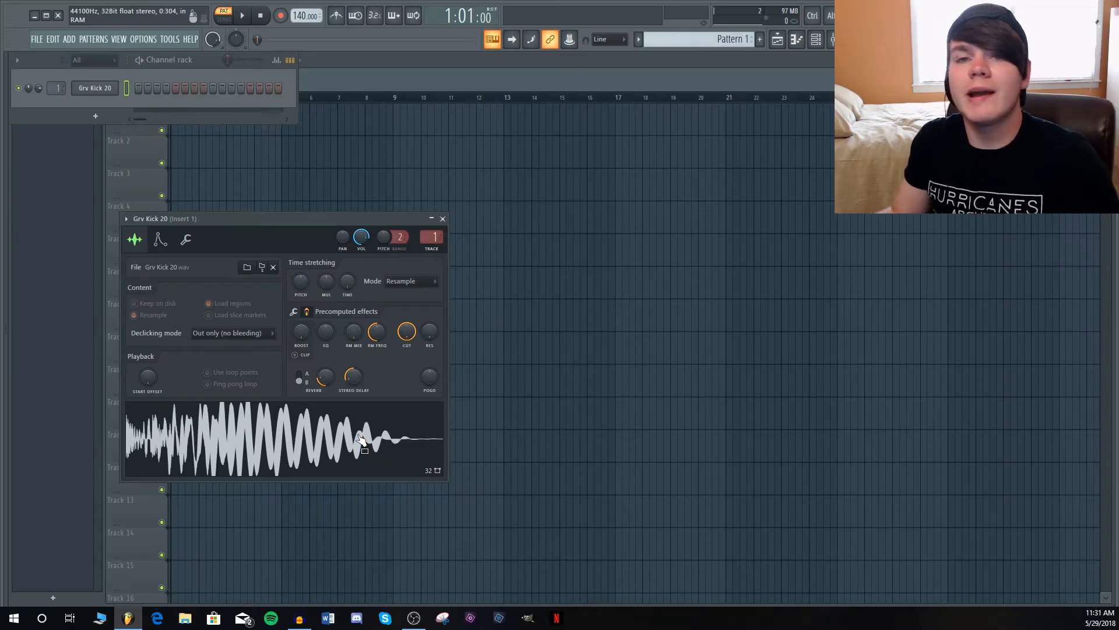
left_click_drag(354, 378, 353, 362)
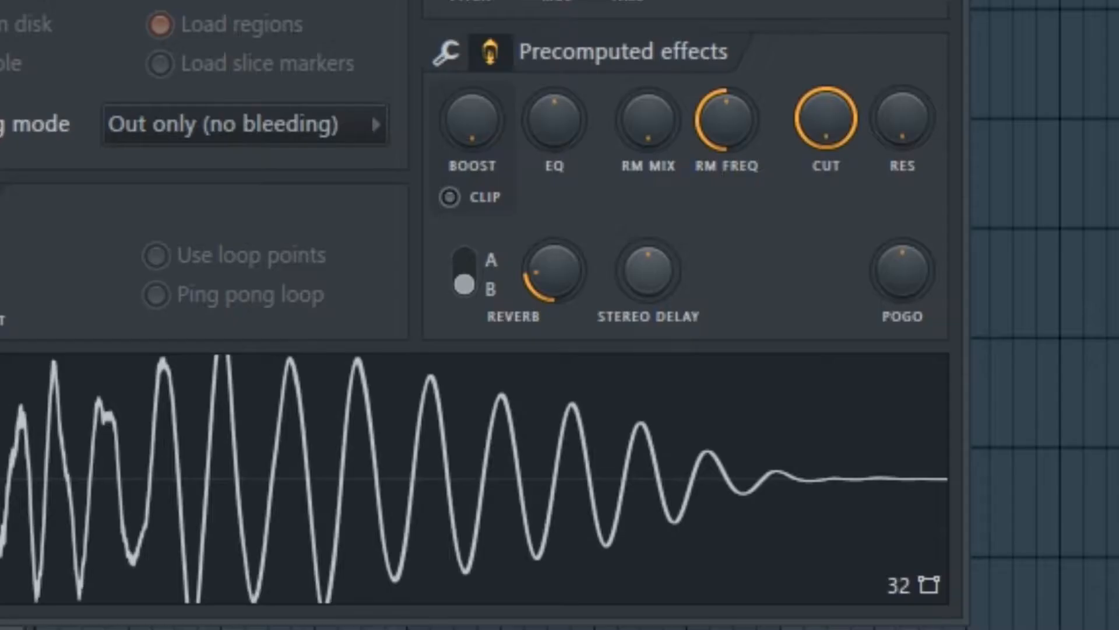
left_click_drag(648, 270, 648, 270)
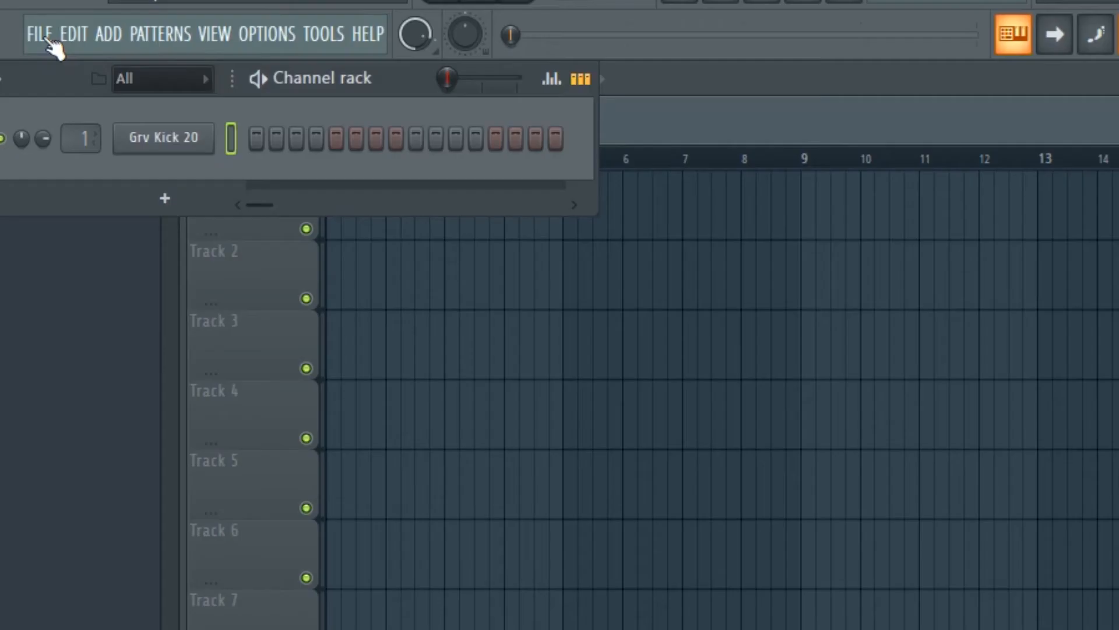
Create a new project from the Dubstep template and look over its colour-coded playlist tracks.
left_click(46, 39)
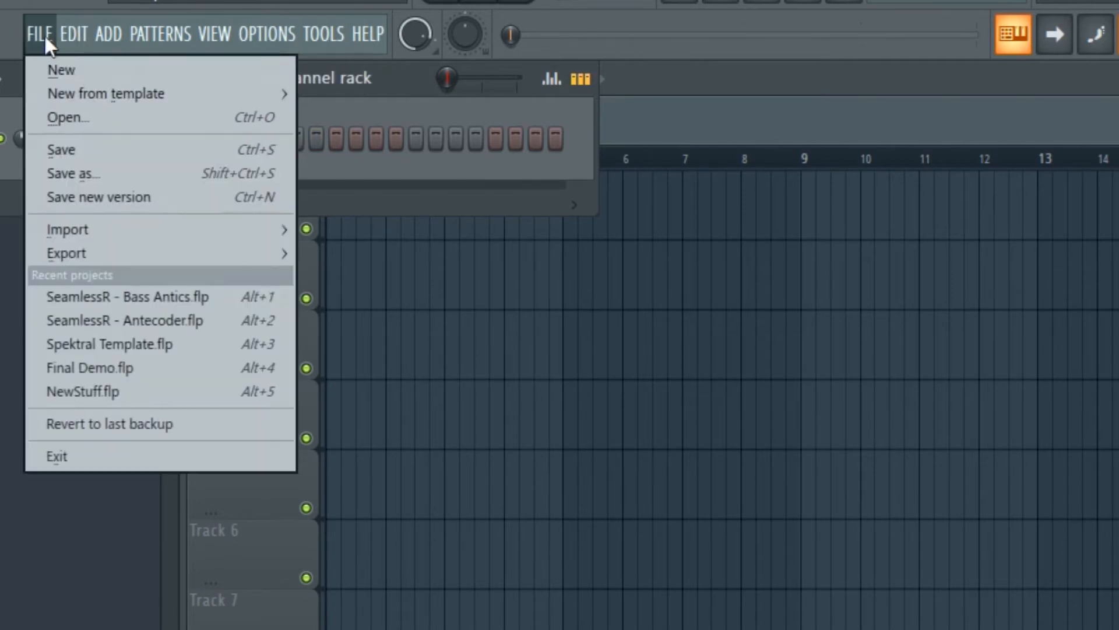
mouse_move(82, 92)
mouse_move(328, 92)
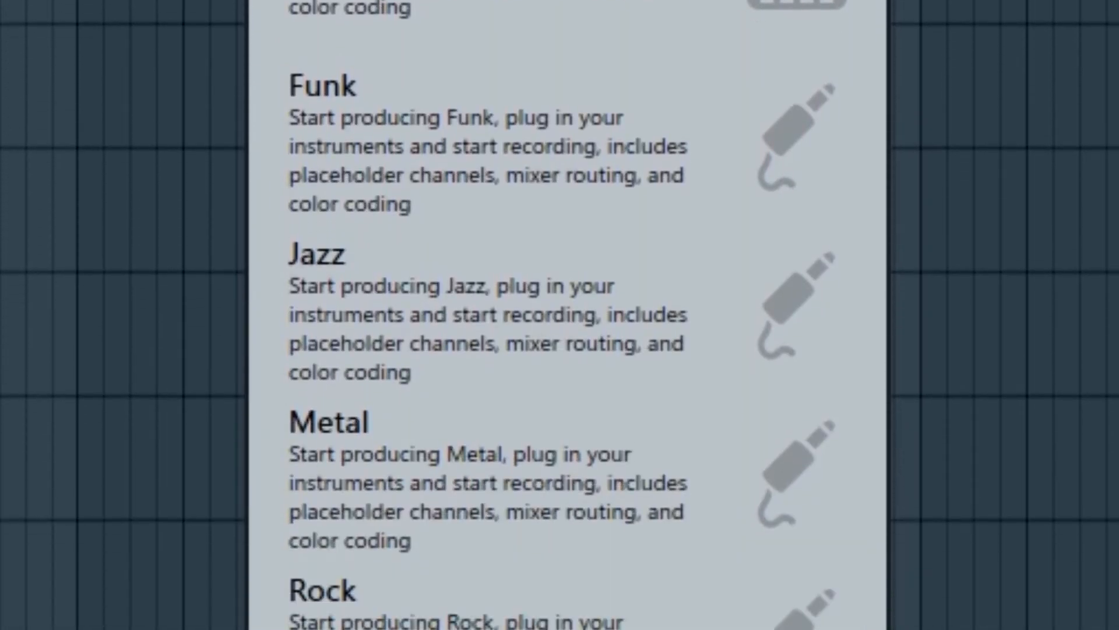
left_click(266, 364)
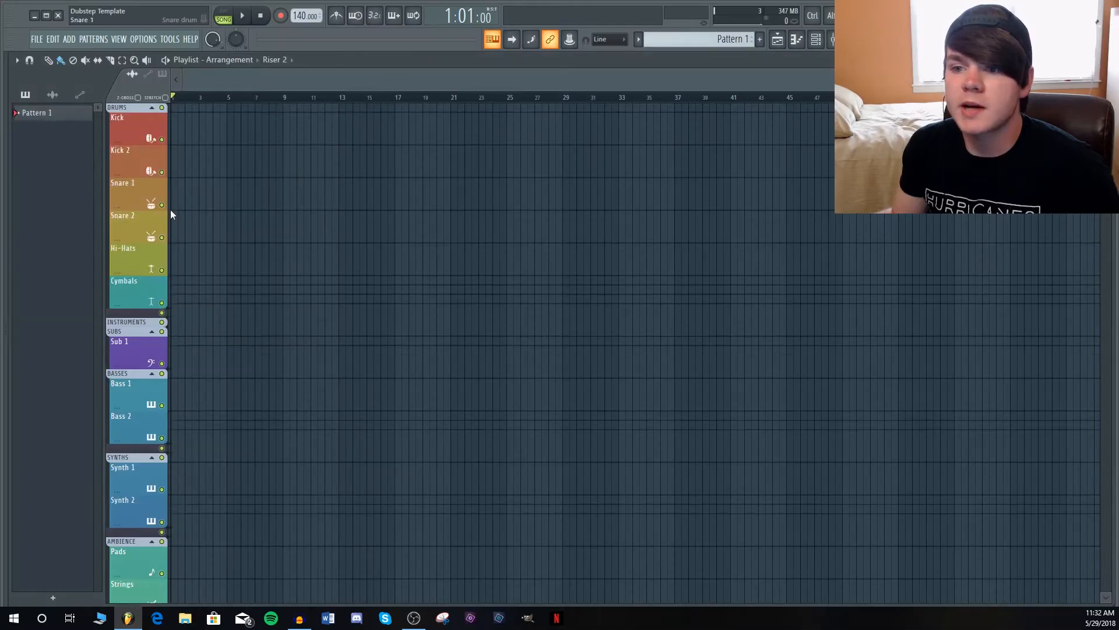
scroll(272, 222, "down", 10)
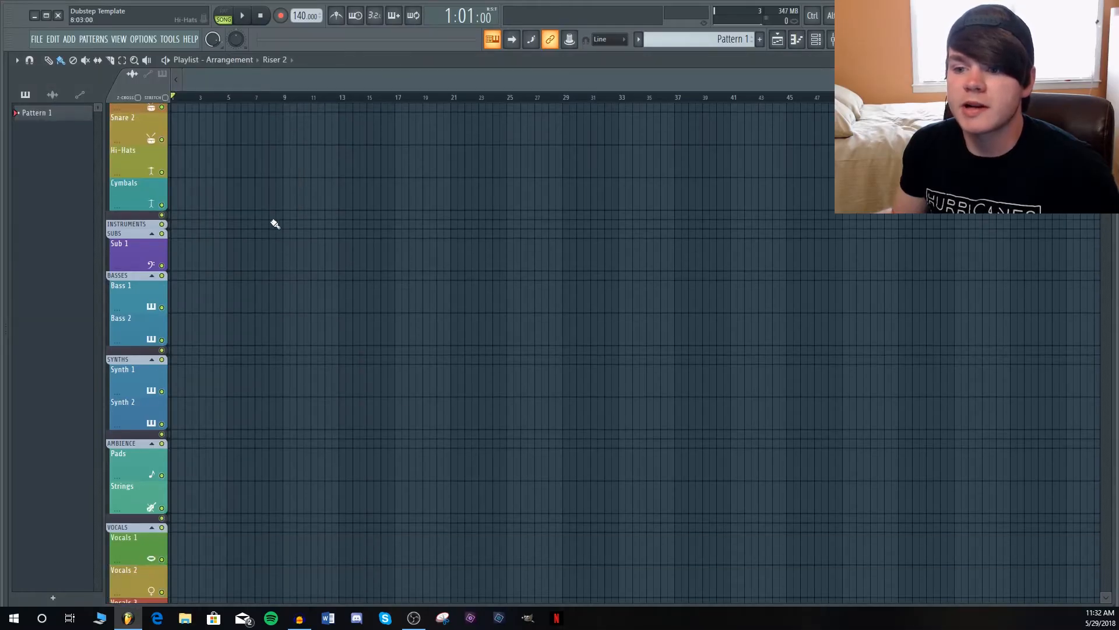
scroll(273, 223, "up", 10)
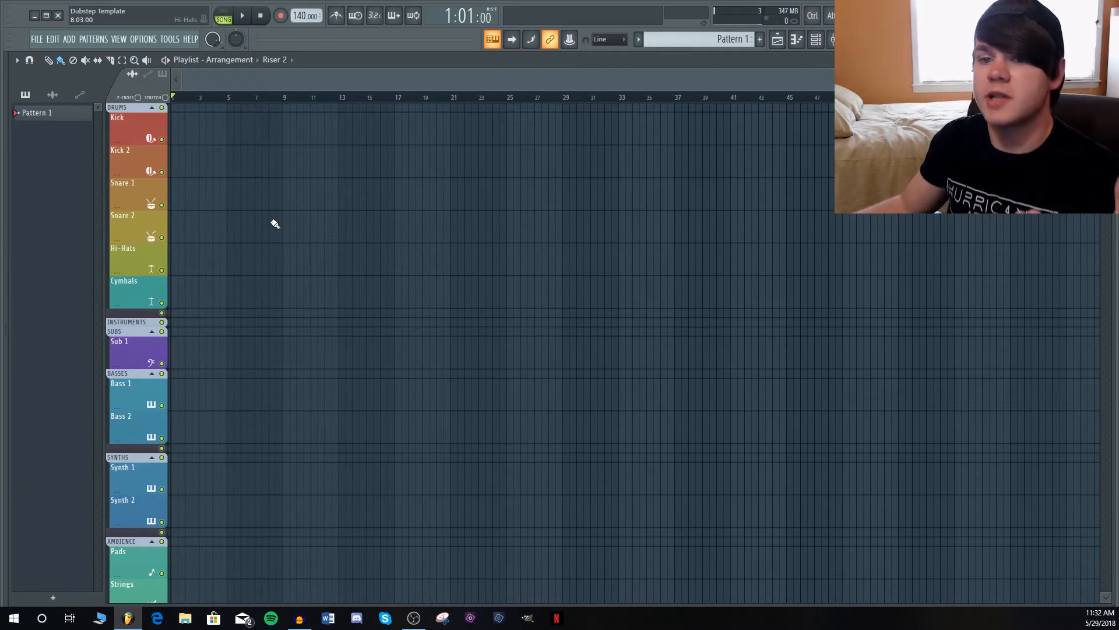
Show the template's channel rack, open the Sub 1 channel's 3x Osc, and play test notes on it.
key("F6")
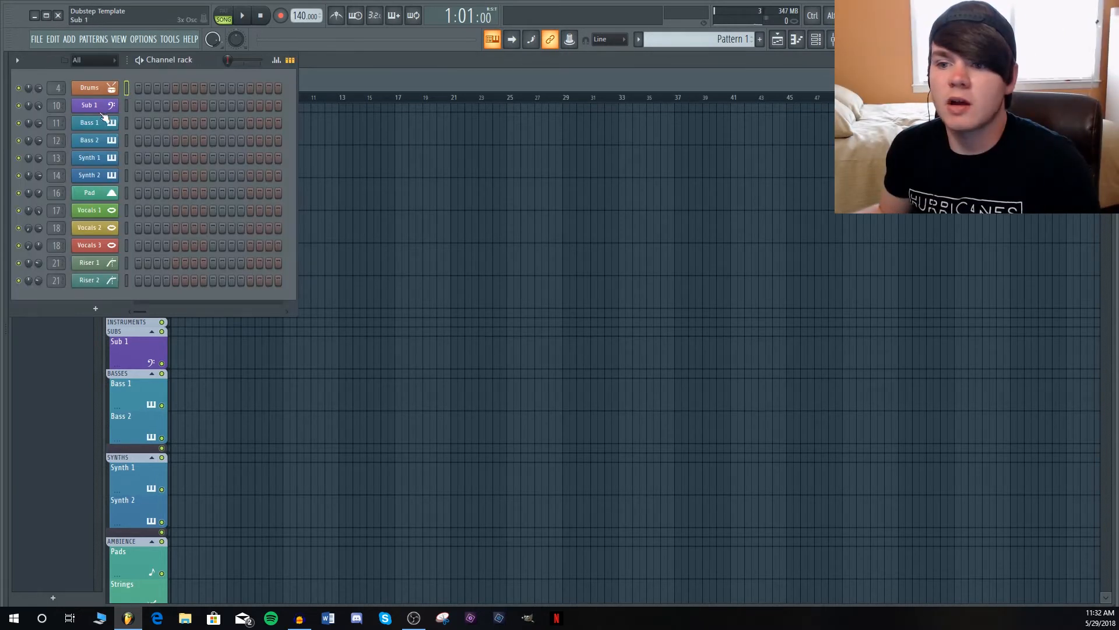
left_click(118, 106)
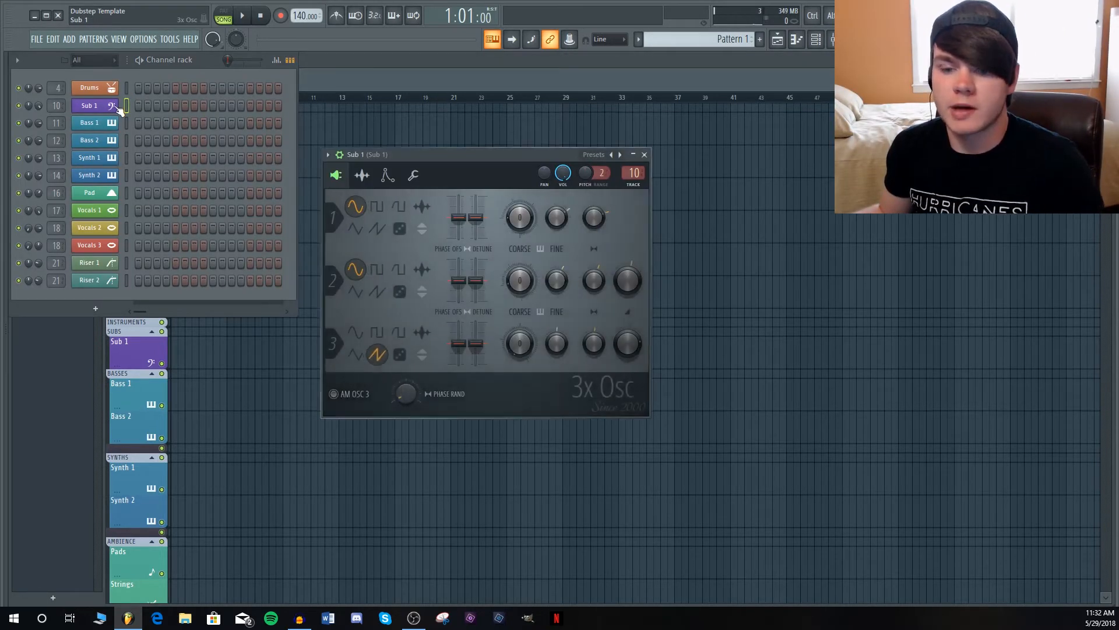
key("z")
key("c")
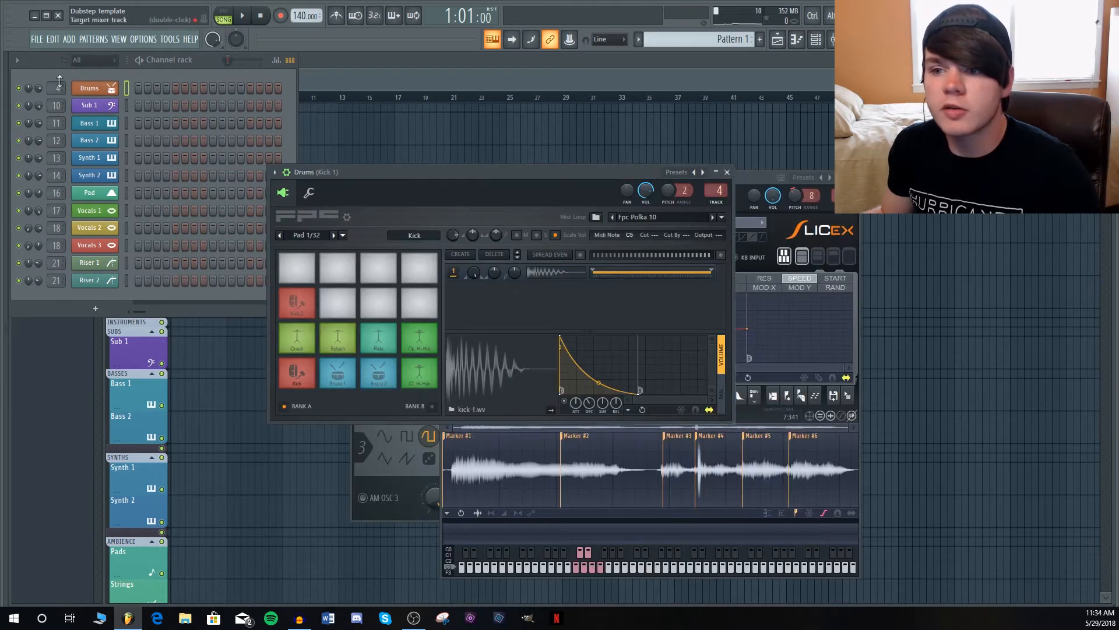
Audition the Kick, Snare 1 and Snare 2 pads in the Drums channel's FPC.
left_click(122, 89)
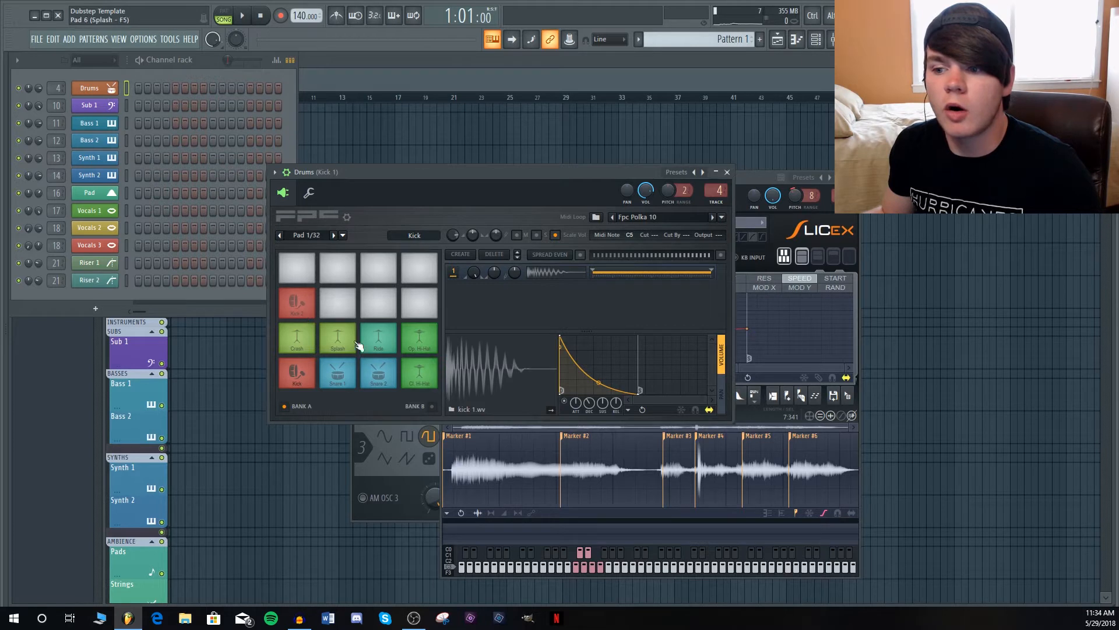
left_click(309, 386)
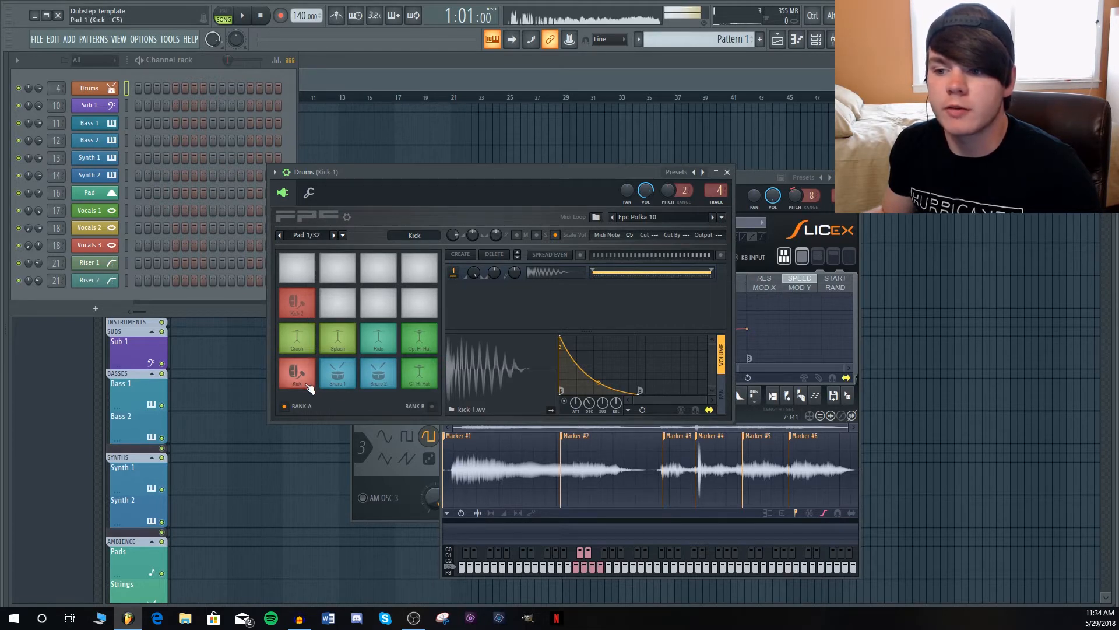
left_click(334, 382)
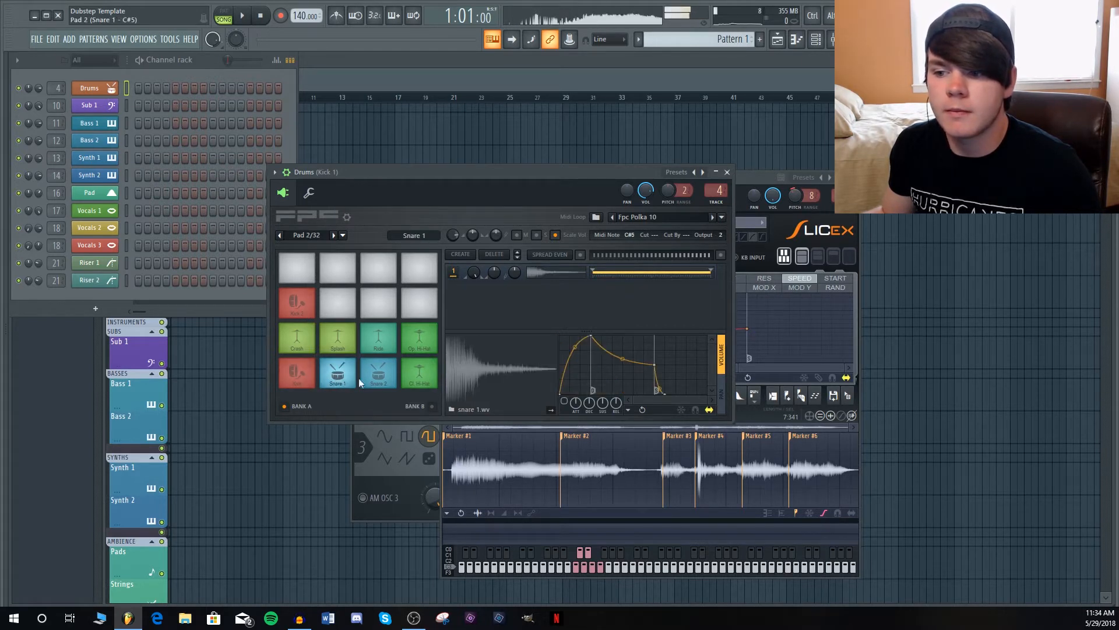
left_click(380, 380)
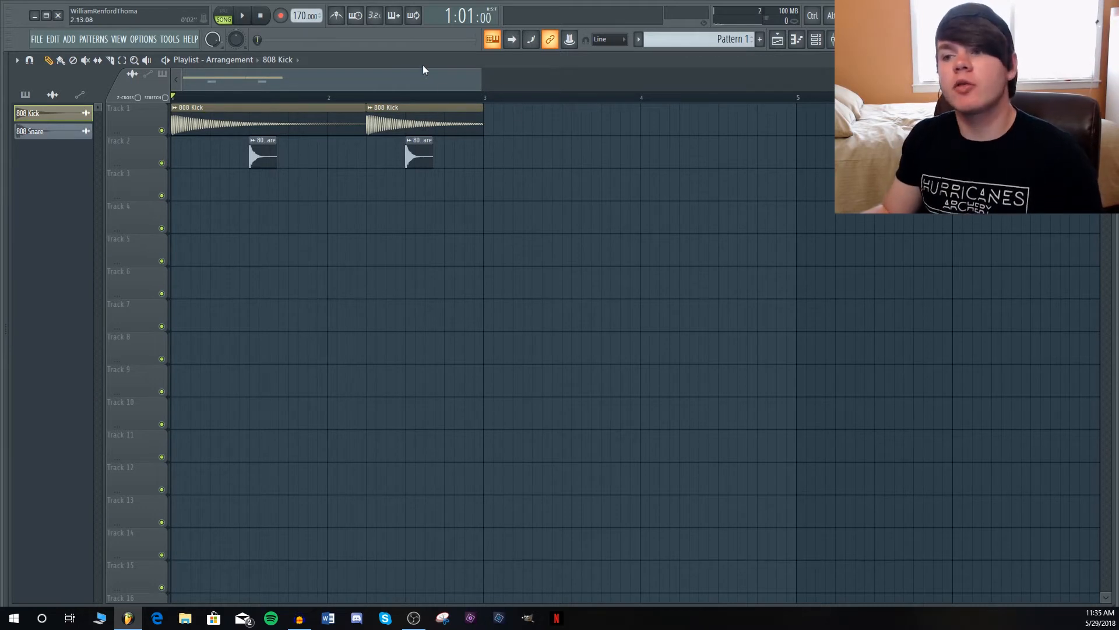
Play the 808 kick and snare pattern in the playlist, and clone the current arrangement.
key("space")
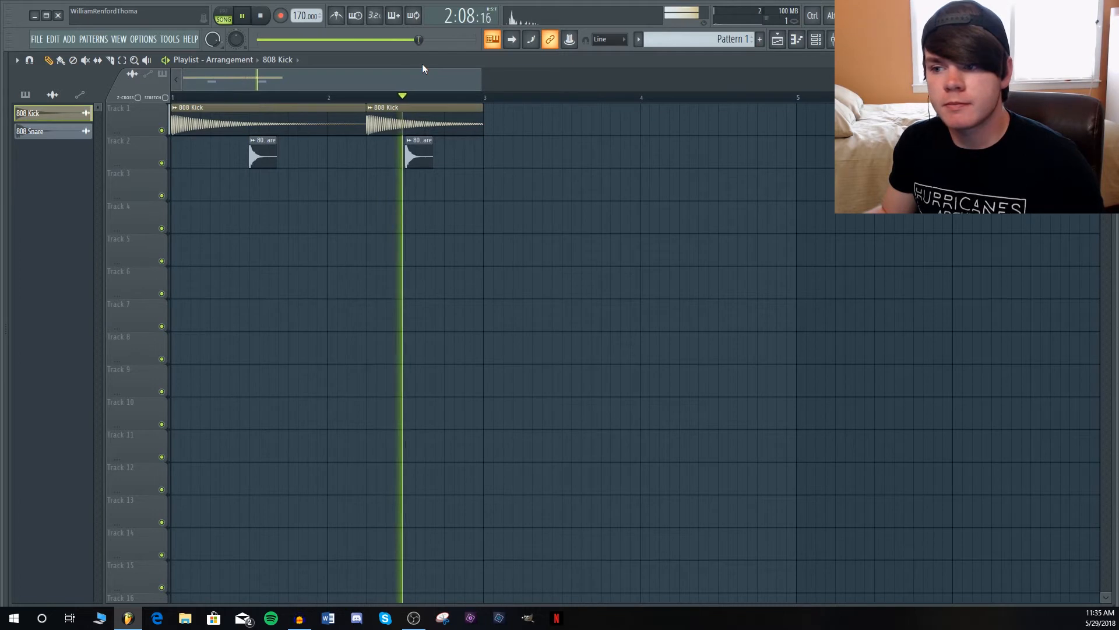
key("space")
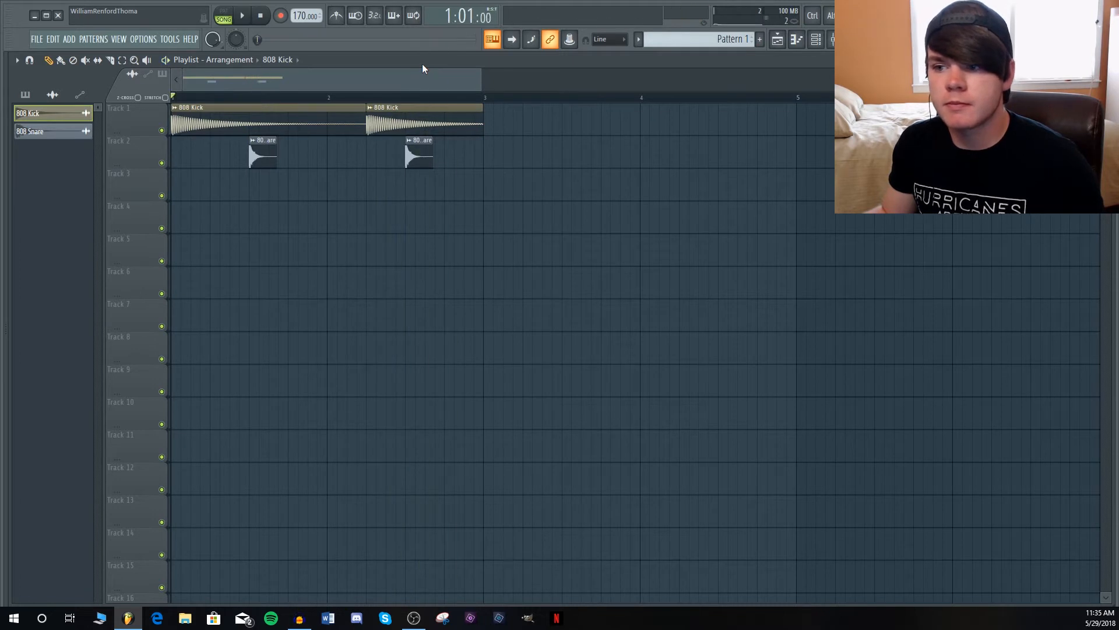
left_click(245, 60)
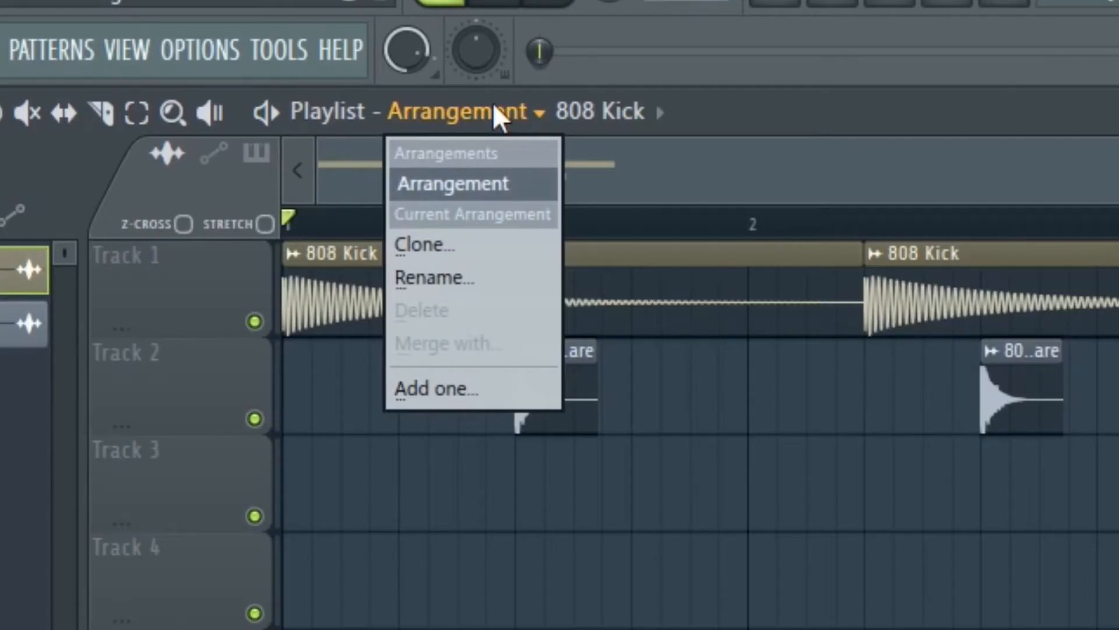
left_click(460, 244)
key("Return")
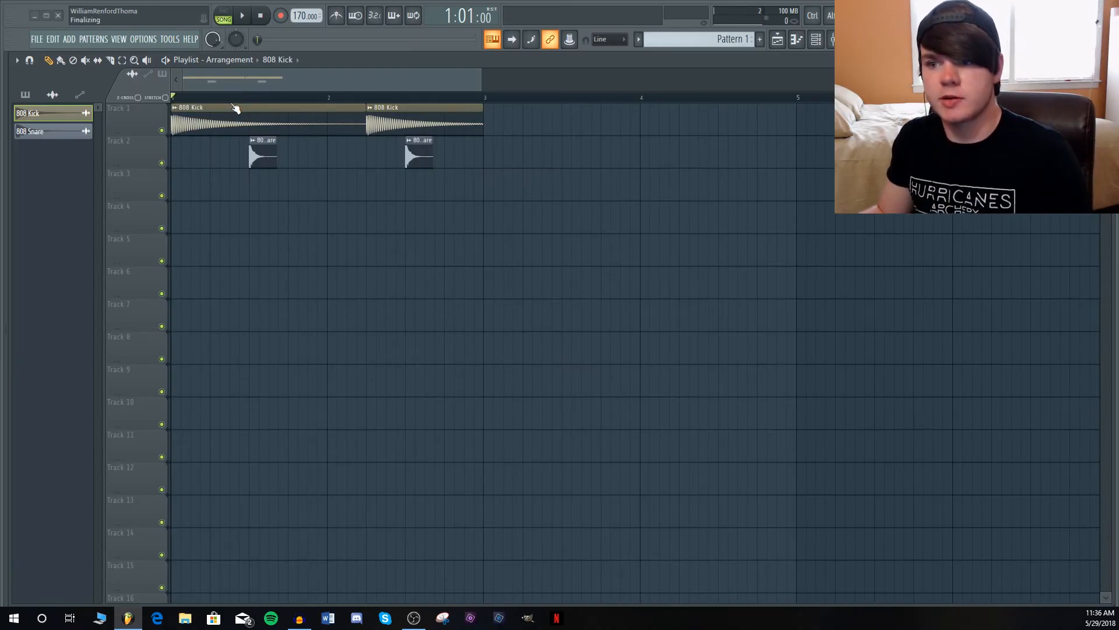
Switch between the two playlist arrangements, ending on Arrangement_2, and play its clips from bar 3.
left_click(230, 59)
left_click(238, 77)
left_click(231, 59)
left_click(235, 93)
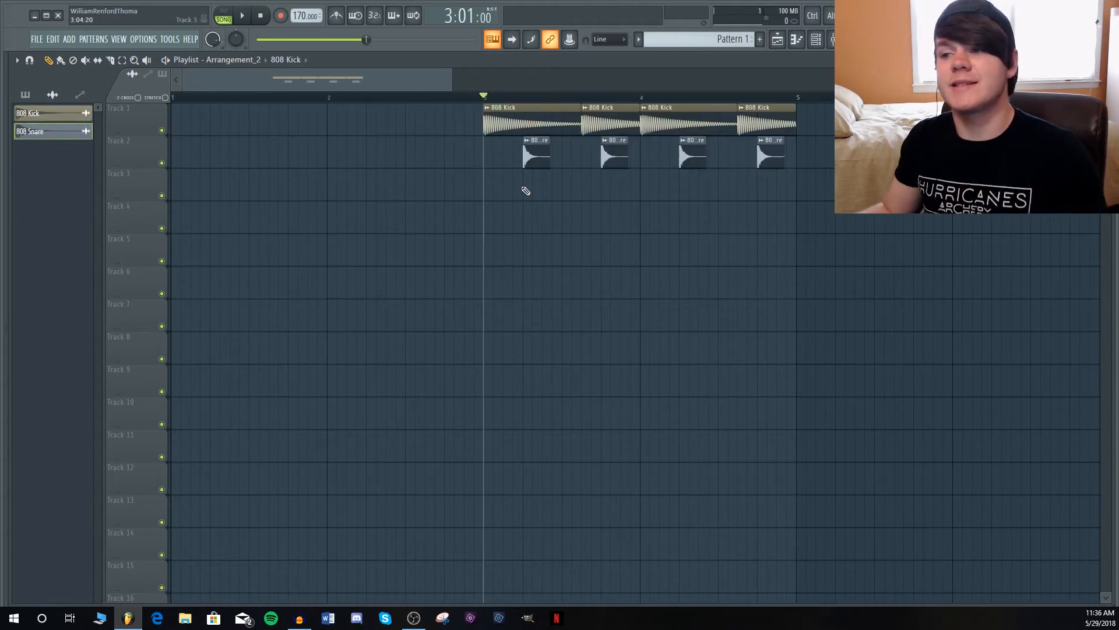
key("space")
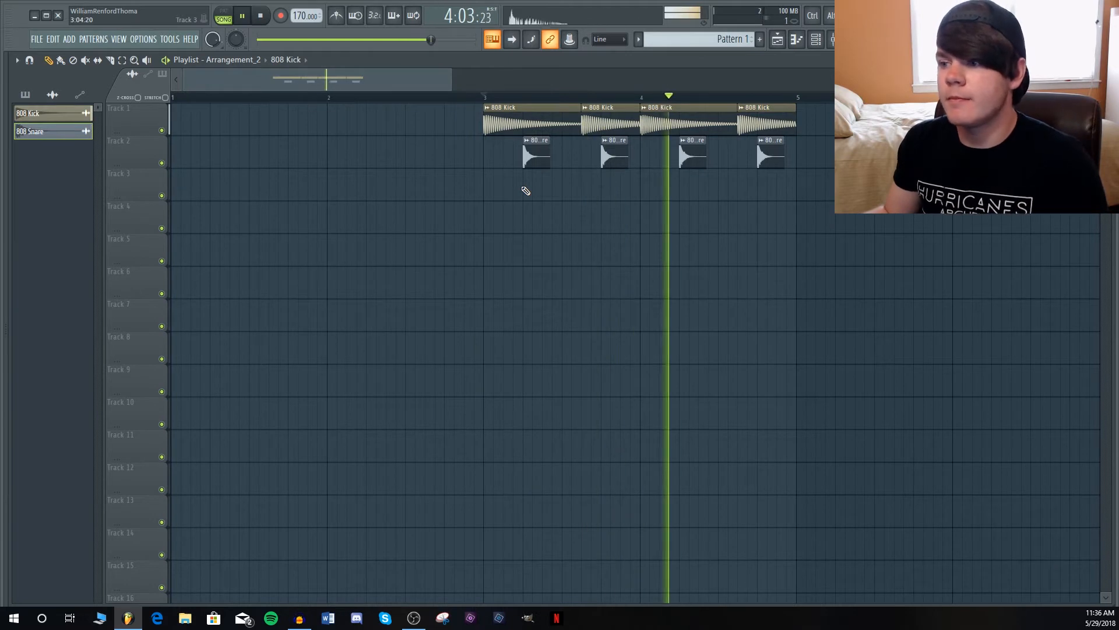
key("space")
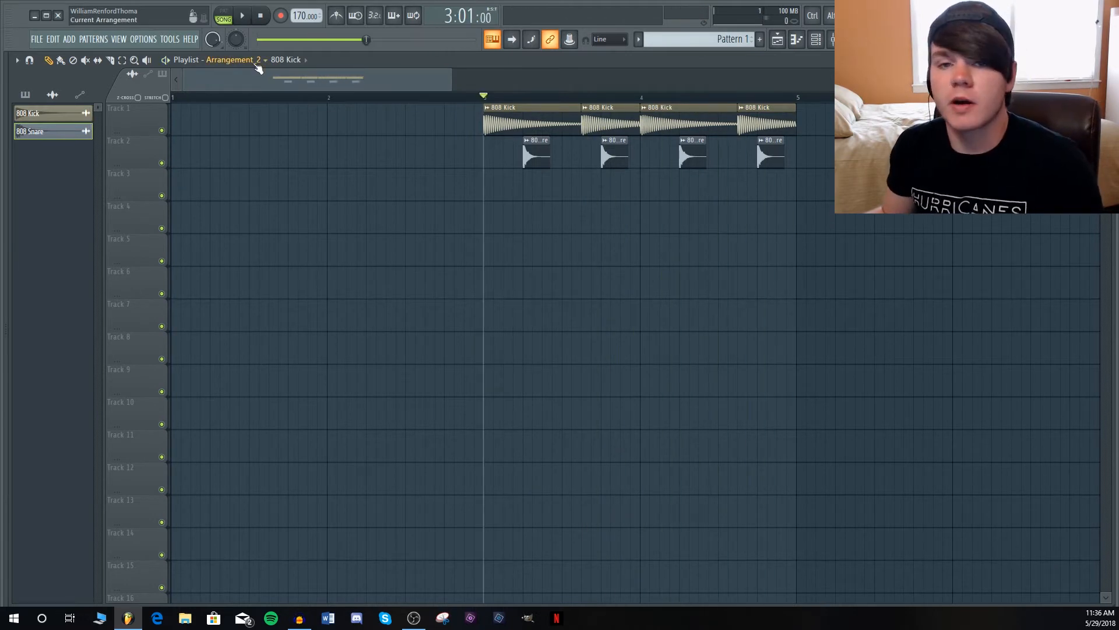
Switch back to the original arrangement and play it from the beginning.
left_click(252, 63)
left_click(246, 84)
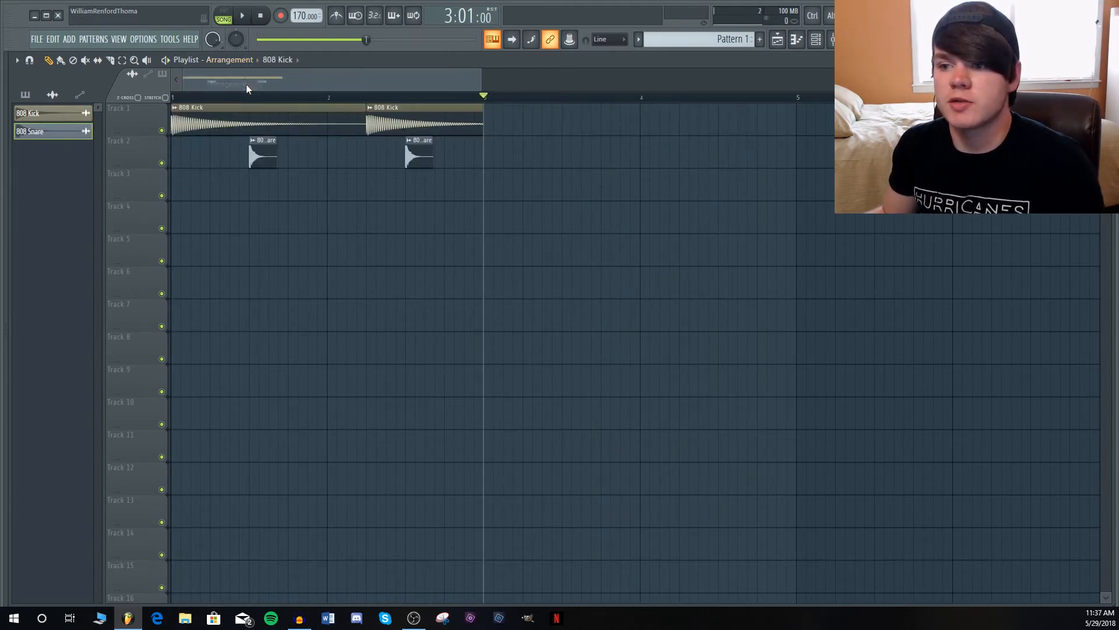
left_click(191, 98)
key("space")
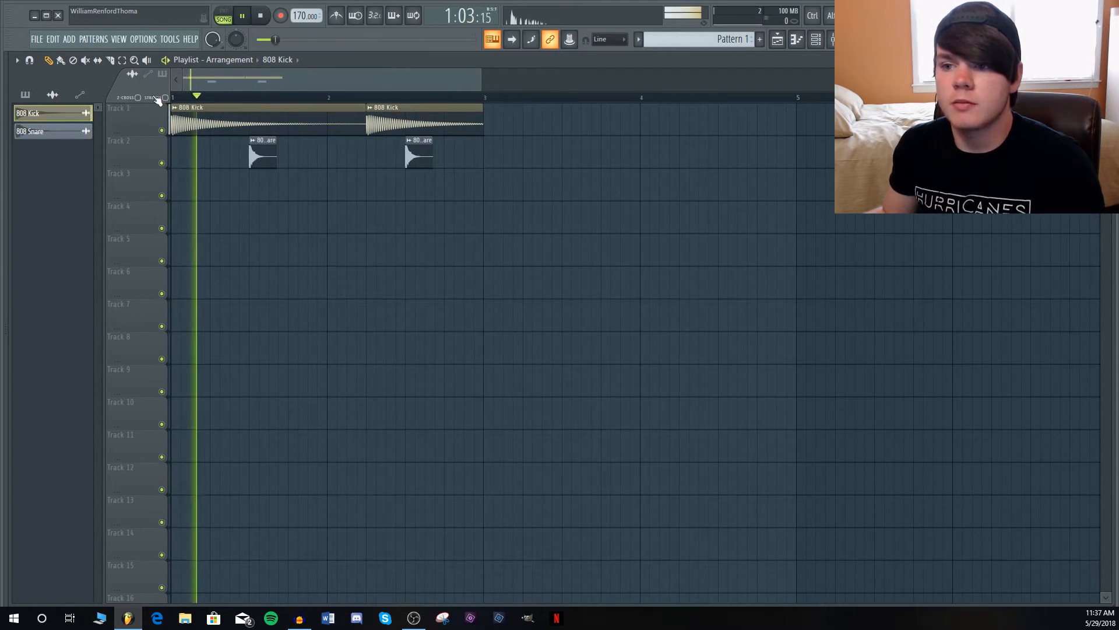
key("space")
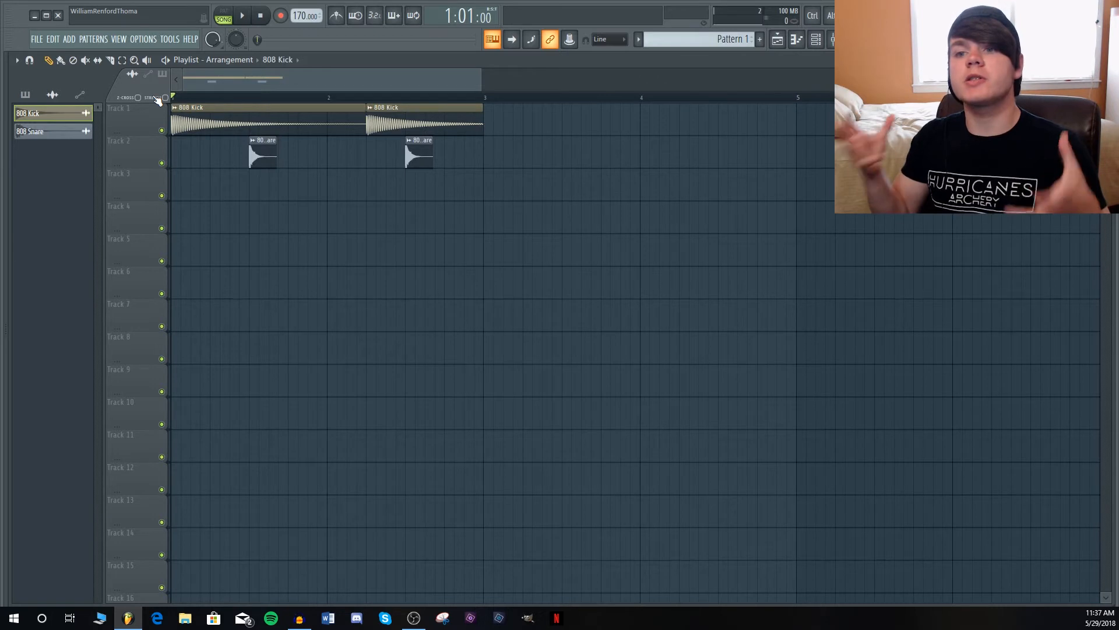
Merge Arrangement_2 into the current arrangement with position Start and mode Insert, and play the merged clips from bar 3.
left_click(248, 60)
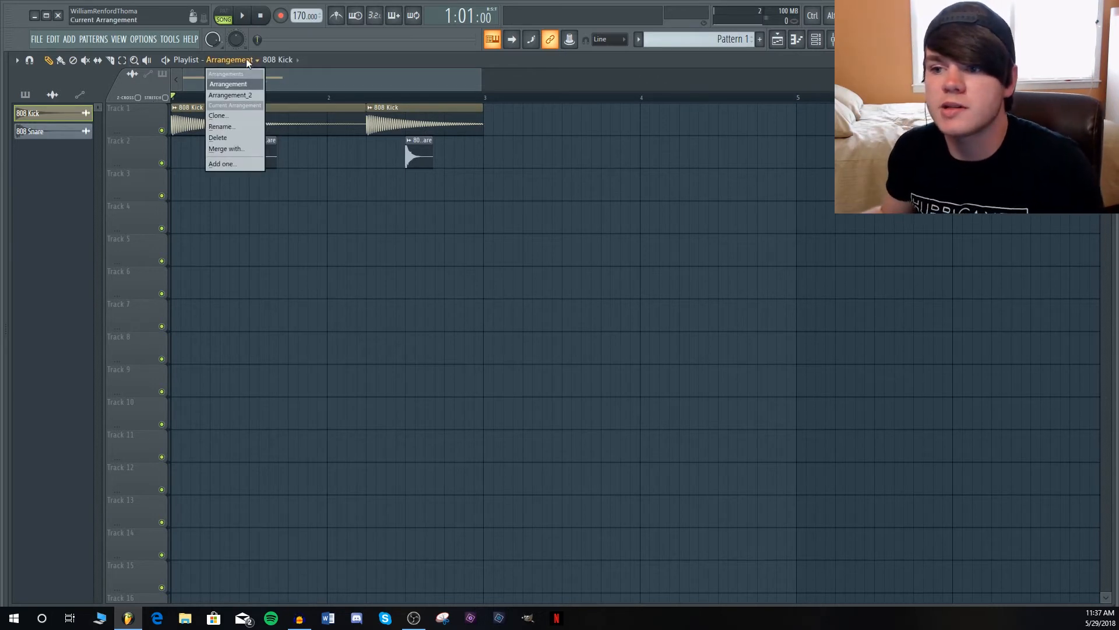
left_click(239, 150)
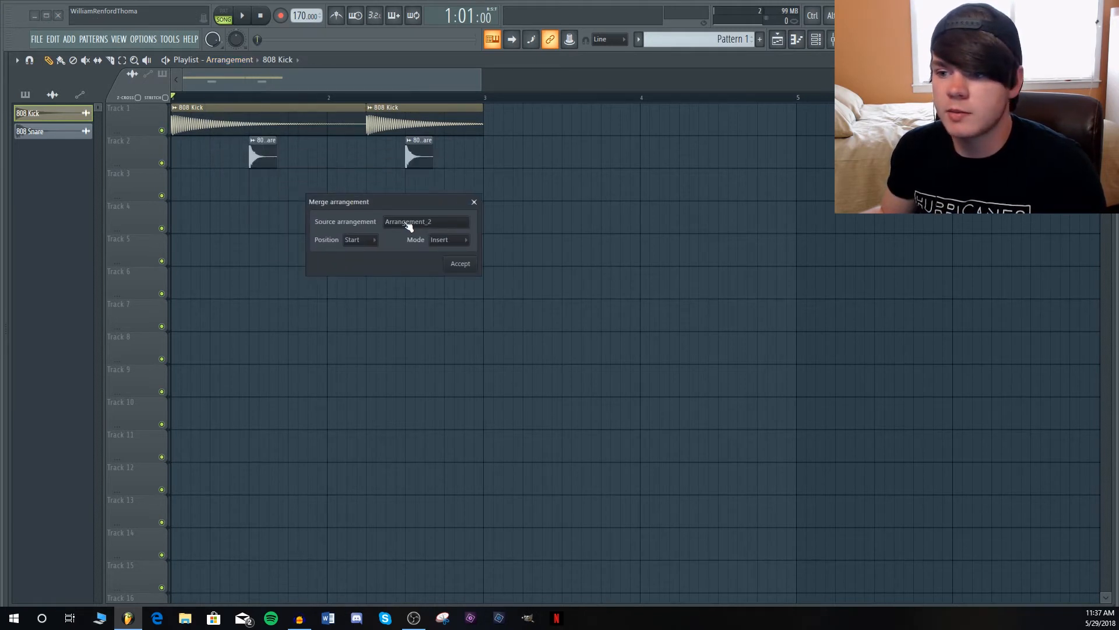
left_click(461, 264)
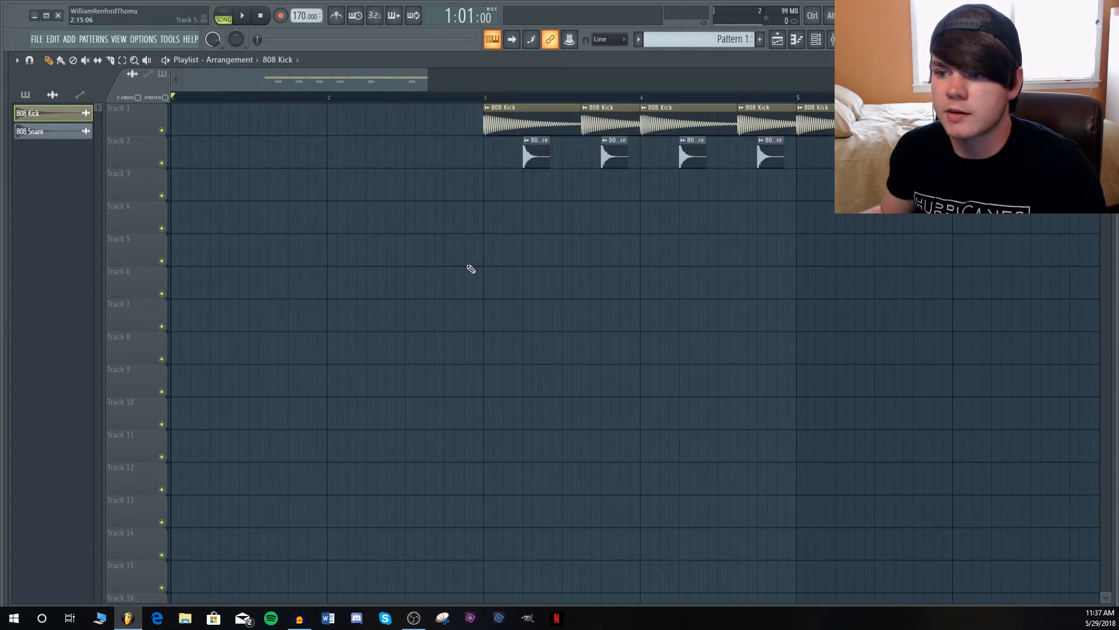
left_click_drag(426, 87, 627, 84)
left_click(351, 99)
key("space")
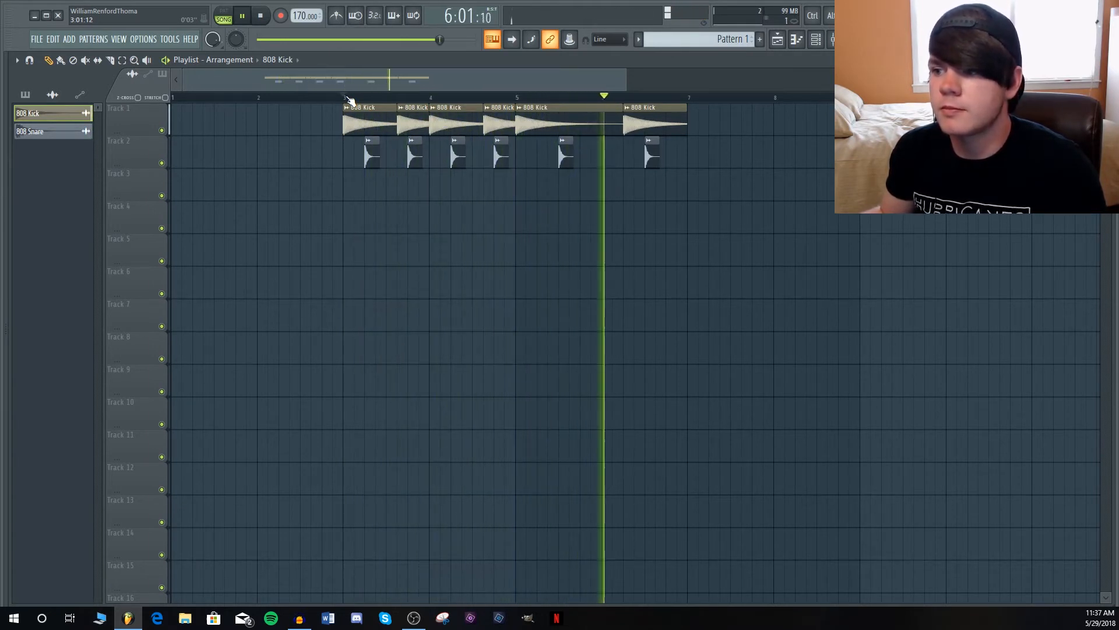
Play the four 808 Snare clips in the playlist from the beginning.
key("space")
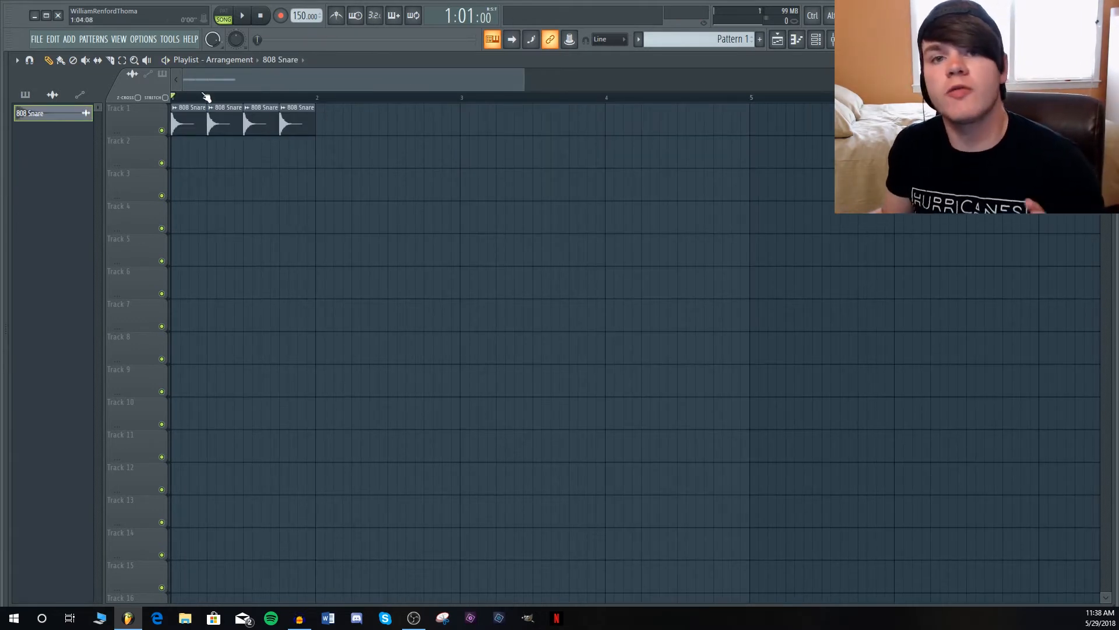
key("space")
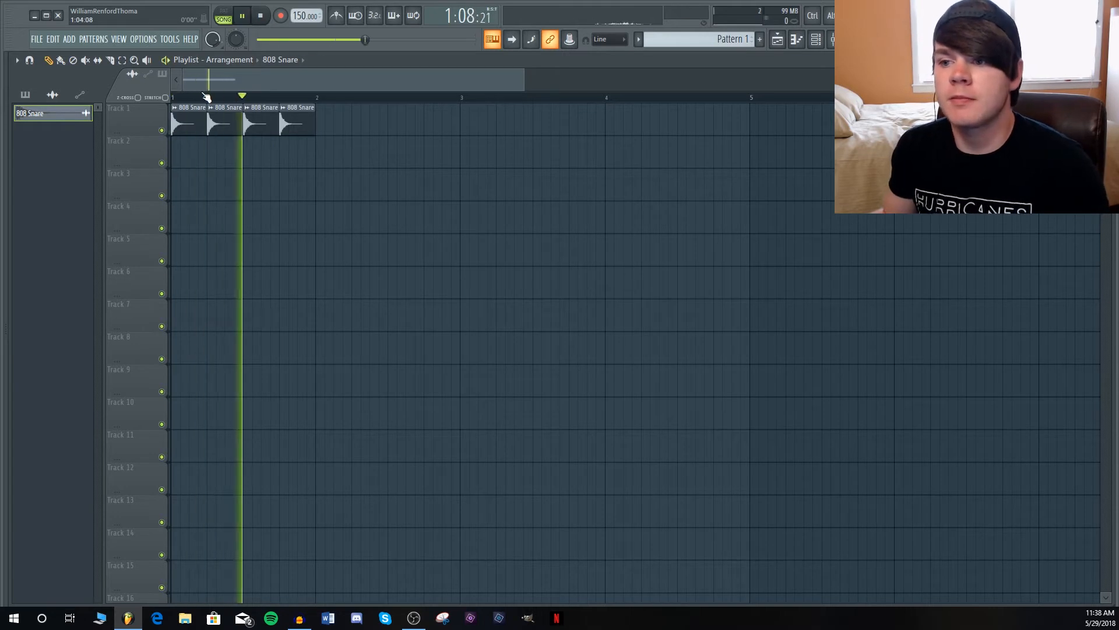
key("space")
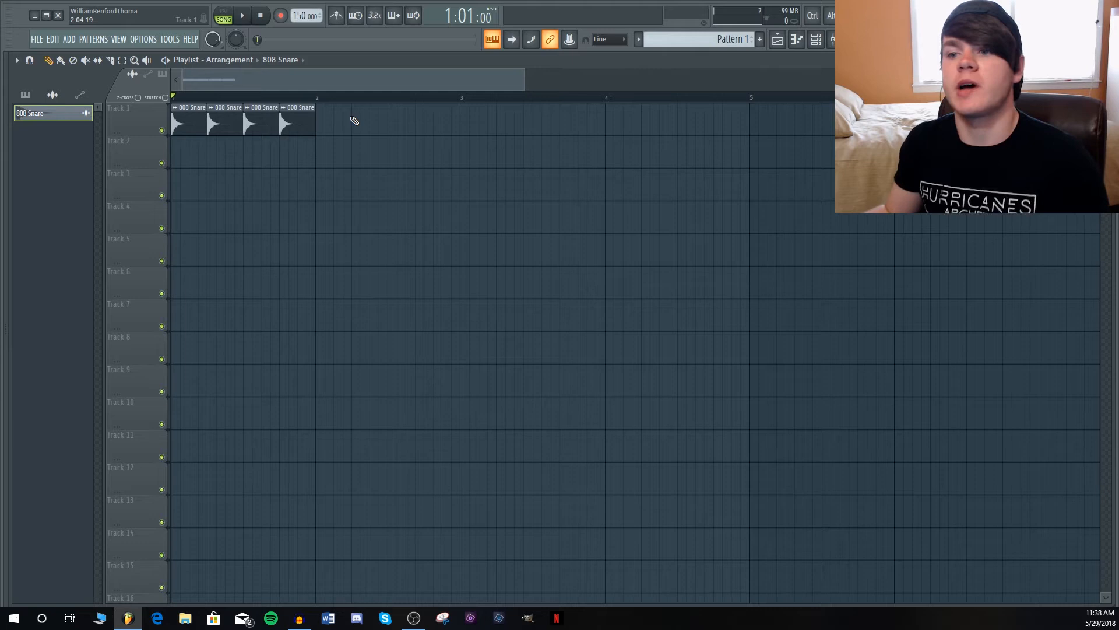
left_click(313, 98)
left_click_drag(315, 101, 151, 107)
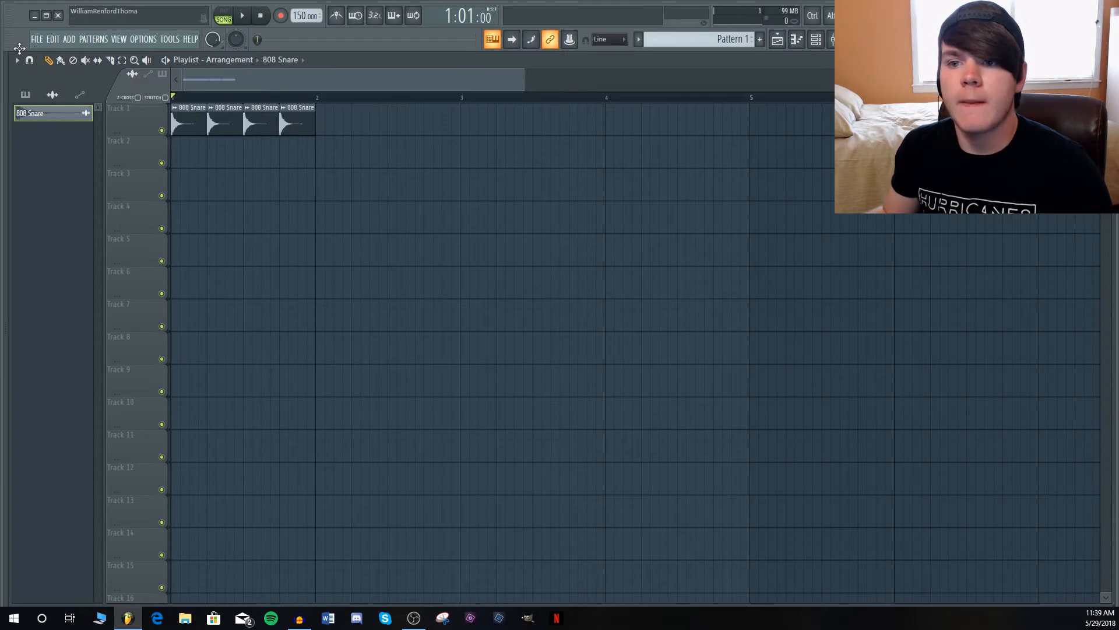
Add a 3/4 time signature change at the start of the playlist.
left_click(17, 61)
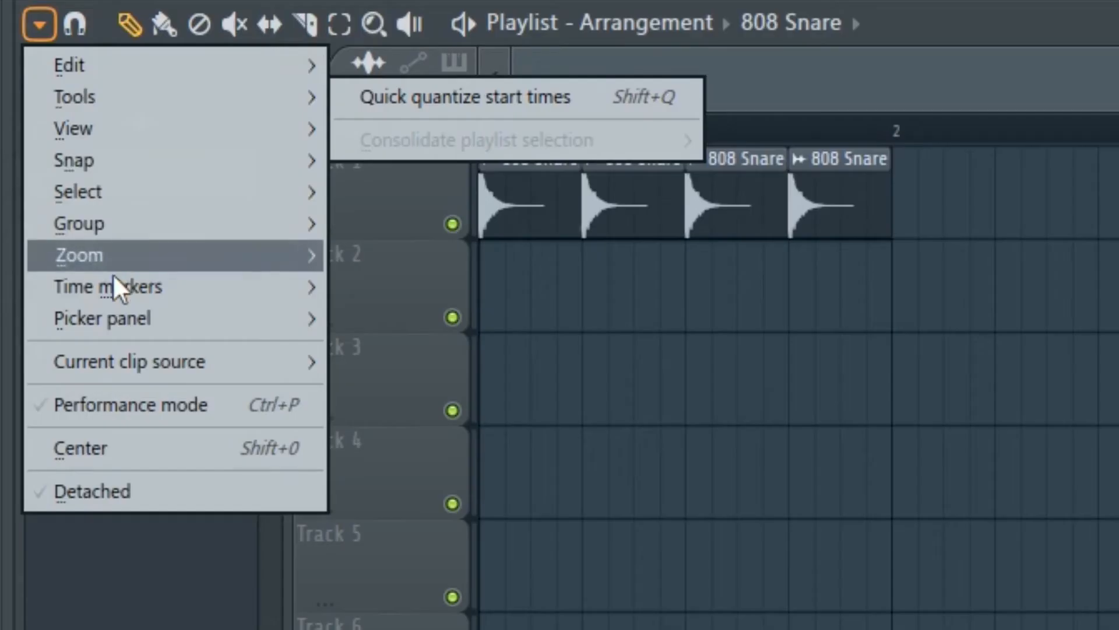
mouse_move(39, 153)
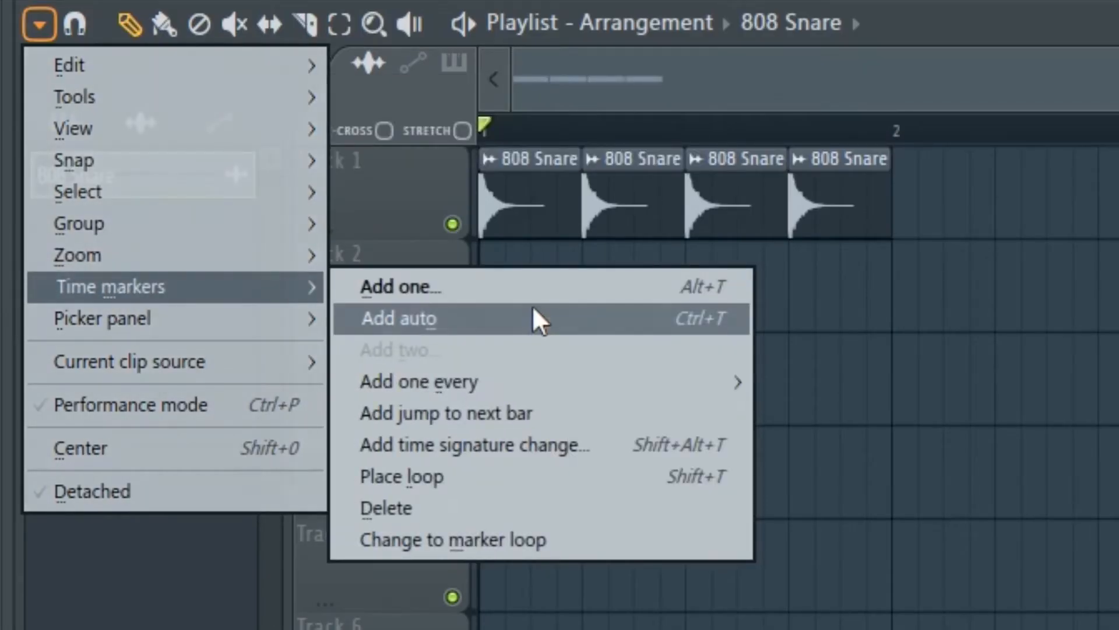
left_click(557, 449)
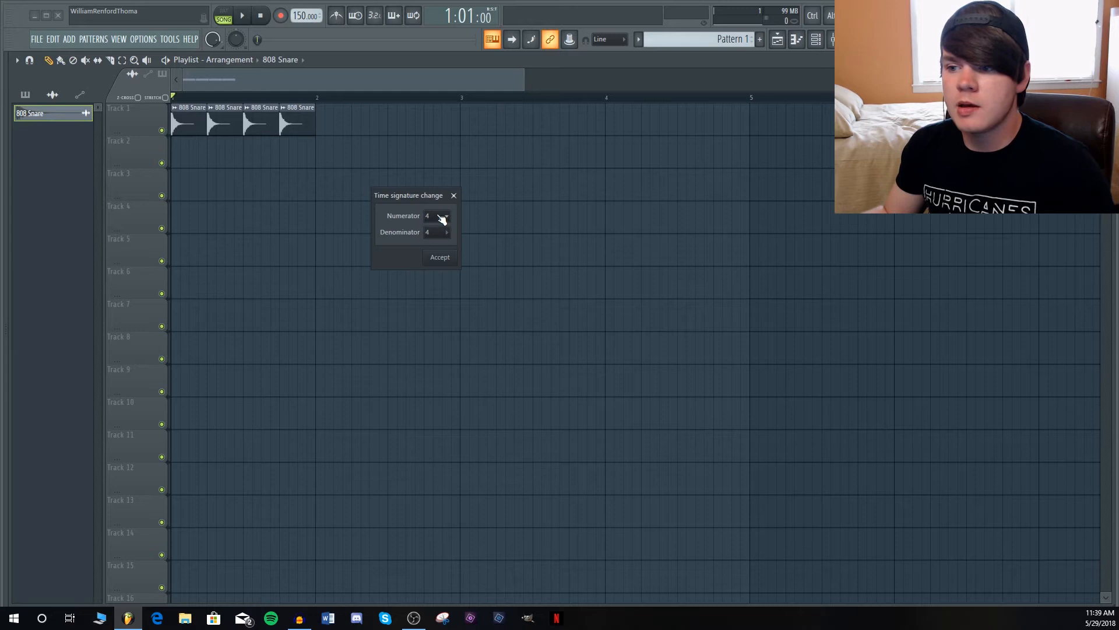
left_click(443, 217)
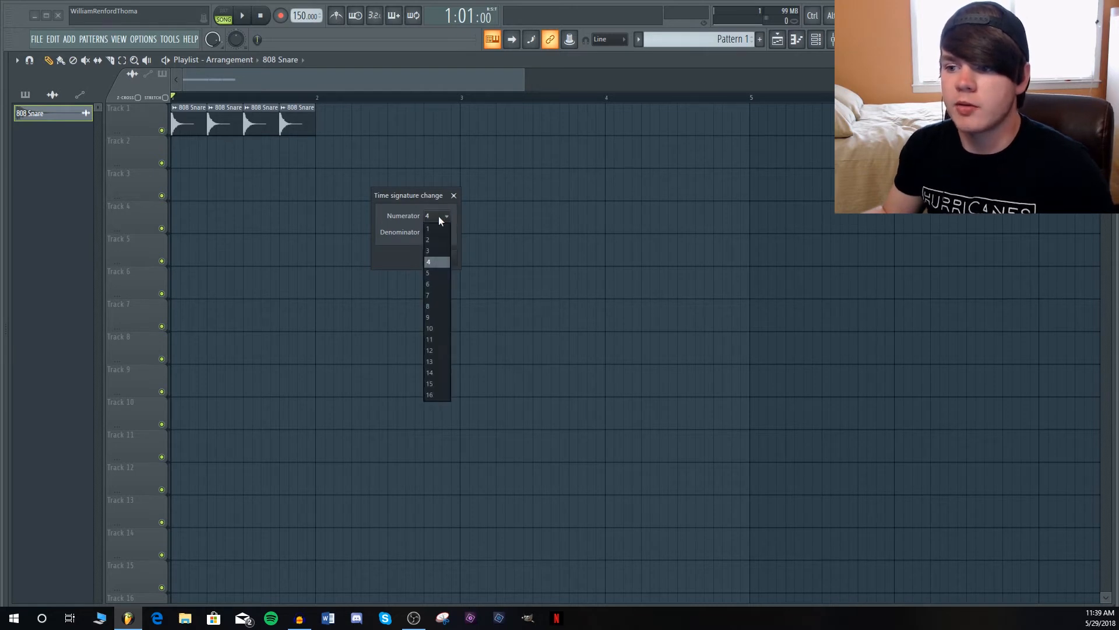
left_click(443, 253)
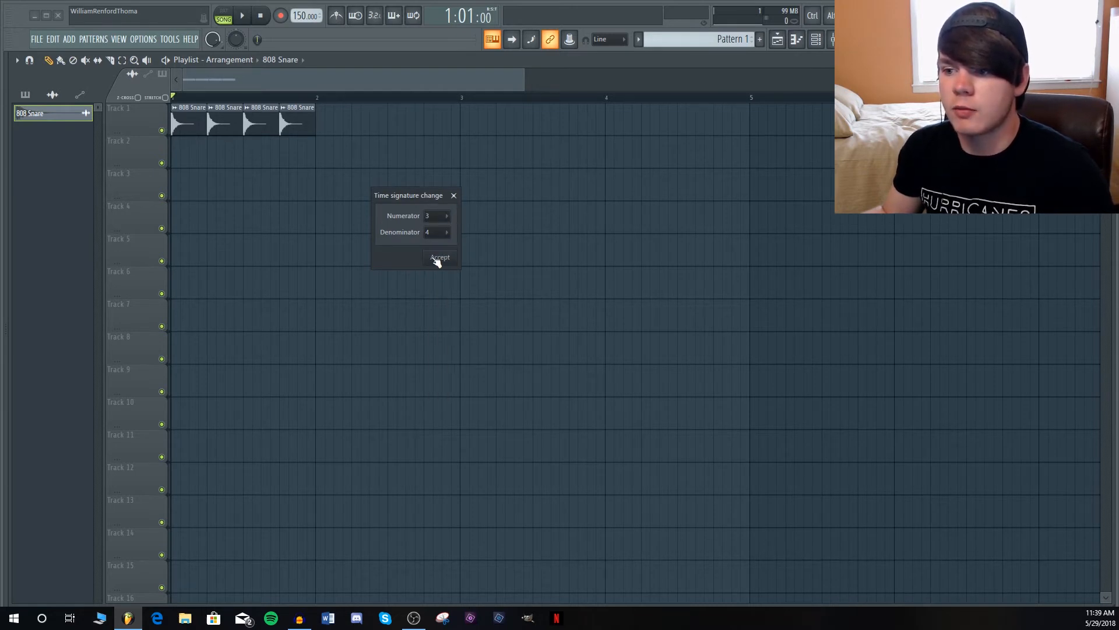
left_click(436, 260)
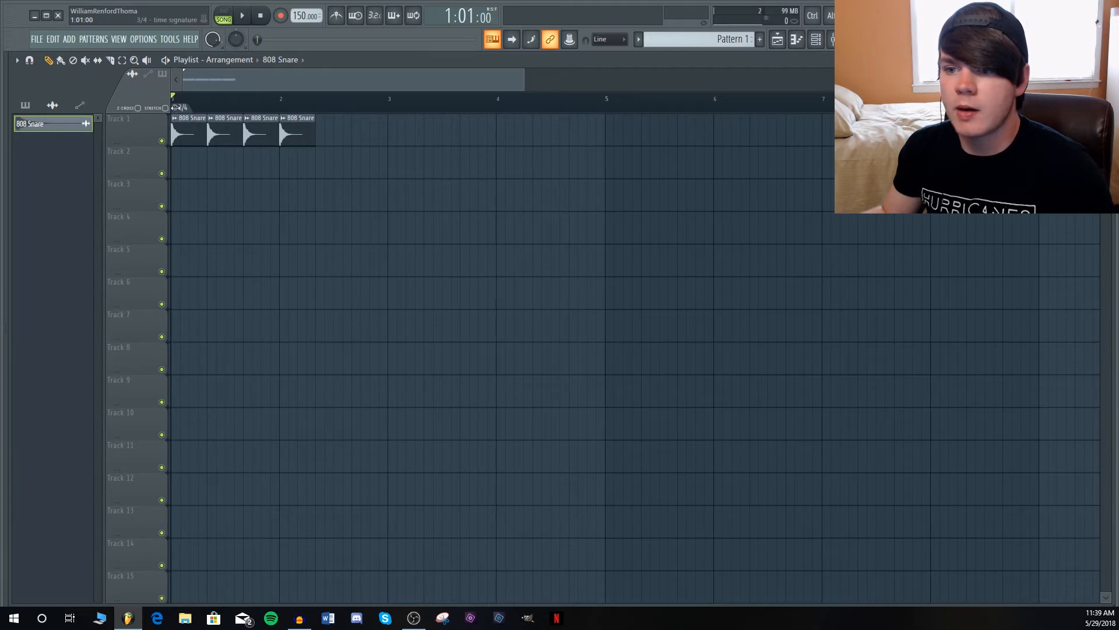
Reposition the 3/4 time signature marker from the playlist's start to the beginning of bar 2.
mouse_move(174, 108)
left_mouse_down()
mouse_move(600, 107)
mouse_move(467, 111)
left_mouse_up()
key("space")
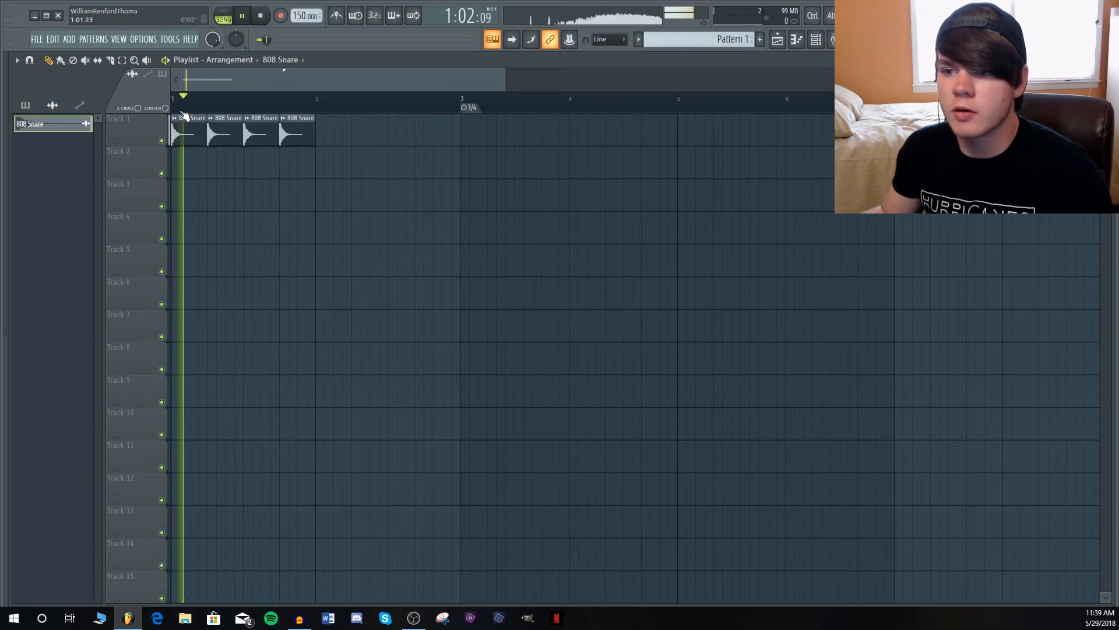
key("space")
left_click_drag(461, 108, 318, 107)
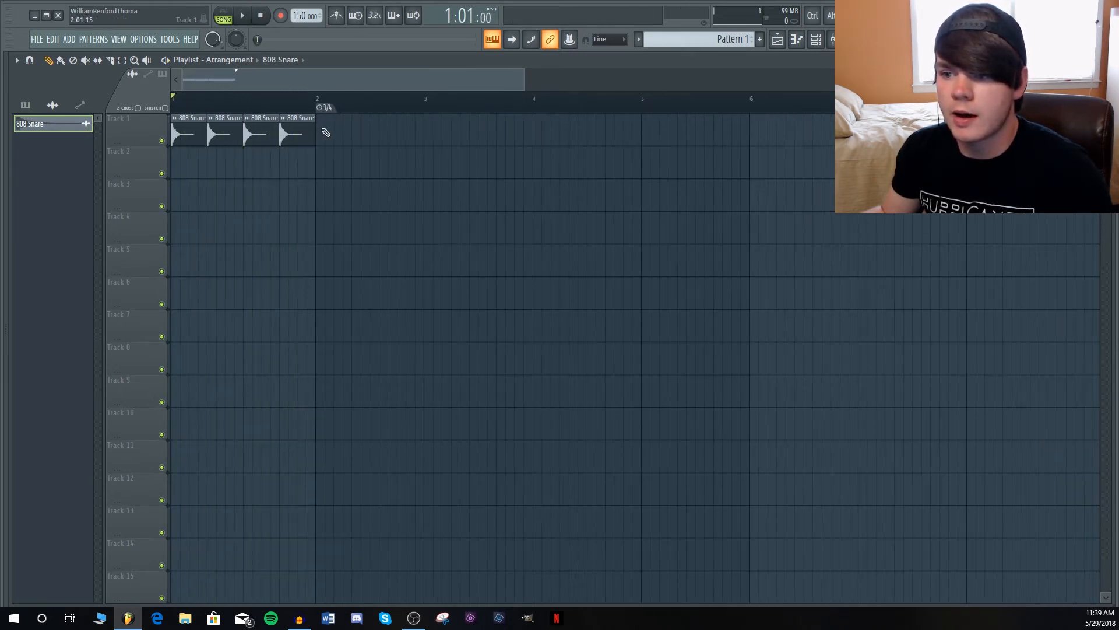
Fill bar 2 of Track 1 with three 808 Snare clips and play the clips across the time signature change.
left_click(326, 133)
left_click(353, 132)
left_click(394, 134)
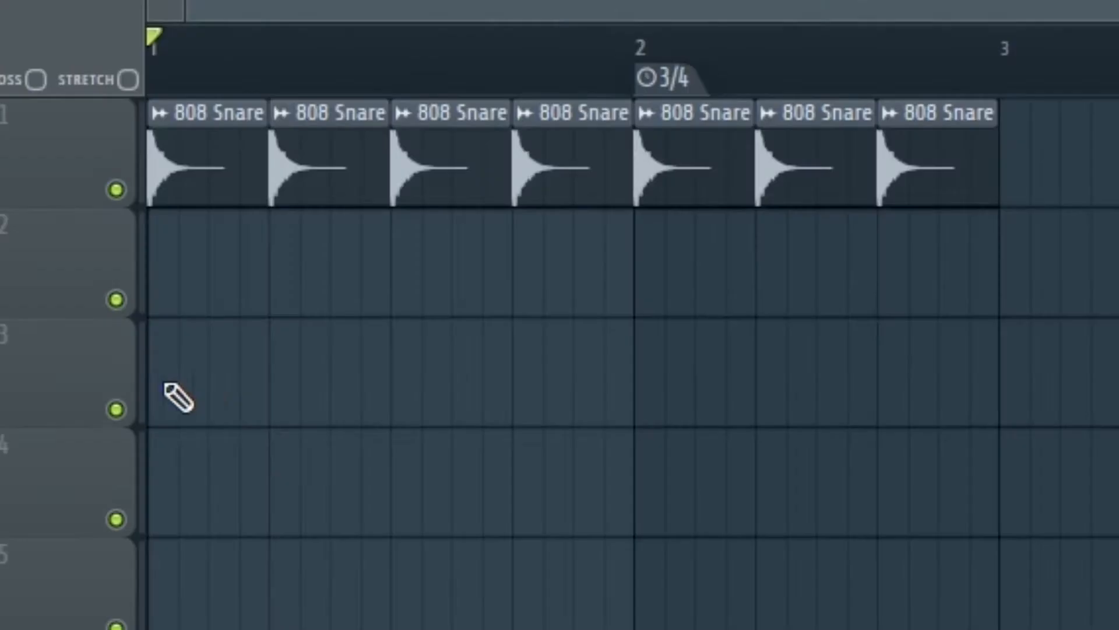
key("space")
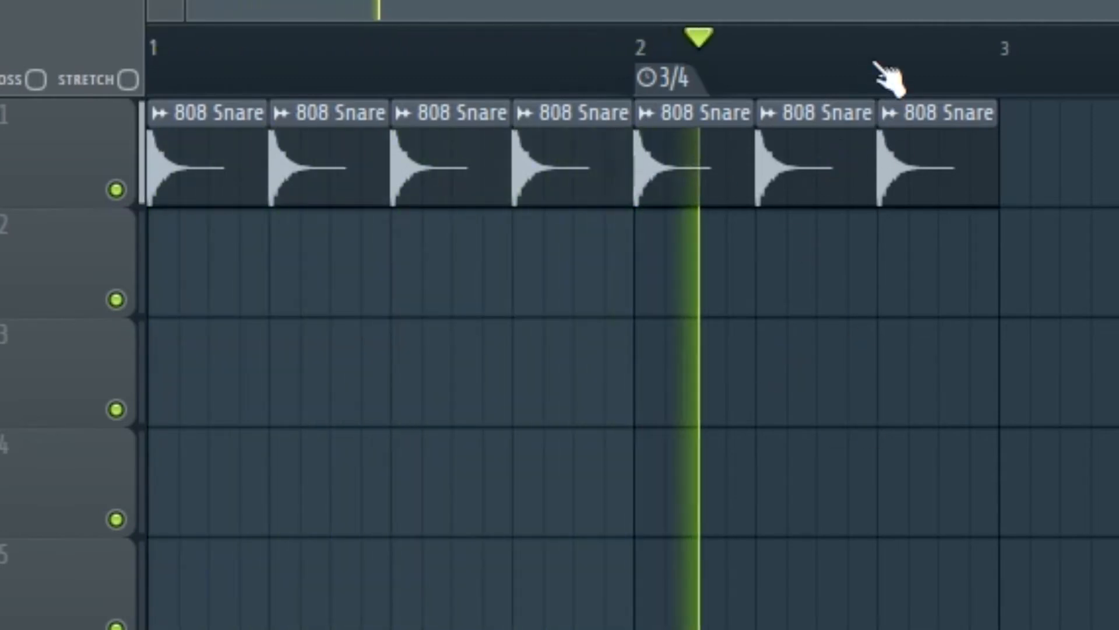
key("space")
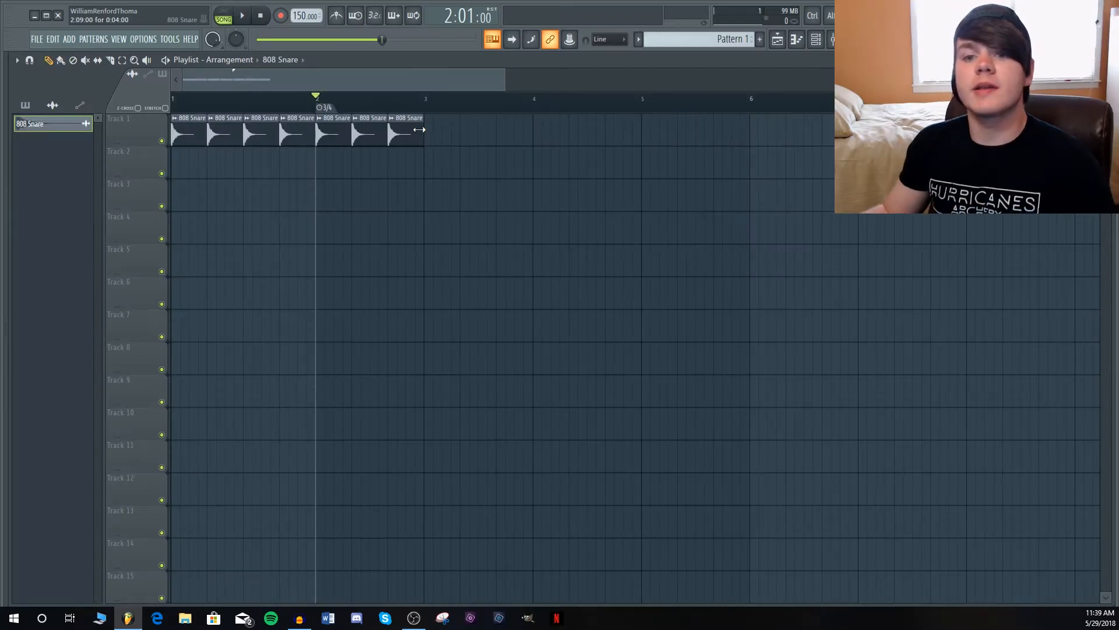
Delete all 808 Snare clips from Track 1 and play the empty playlist with the metronome turned on.
left_click_drag(420, 131, 186, 136)
left_click(175, 105)
left_click(336, 15)
key("space")
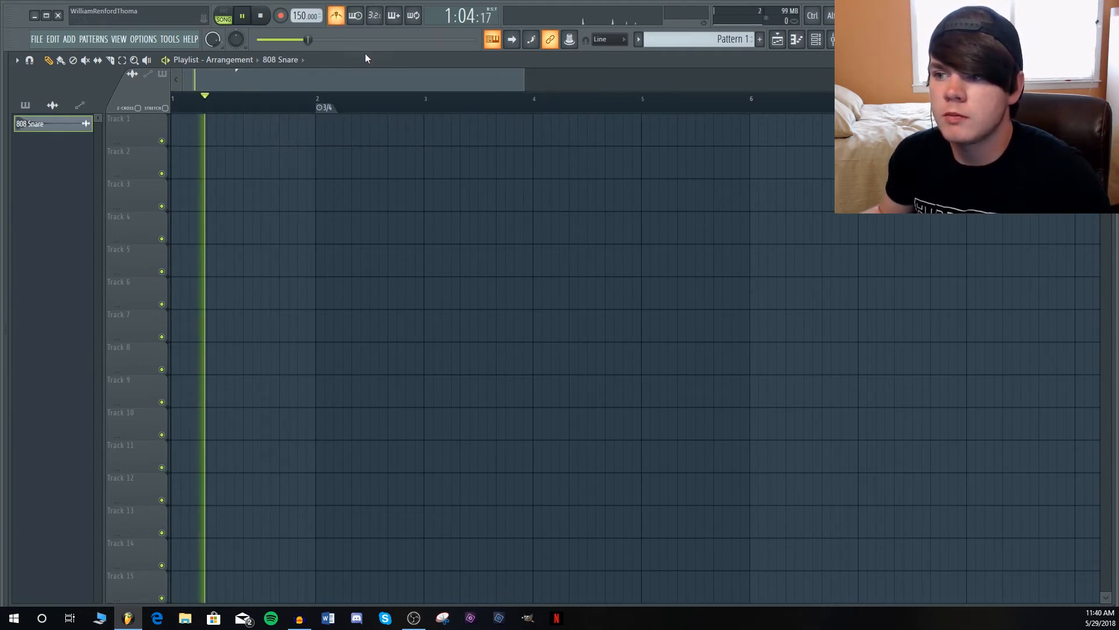
key("space")
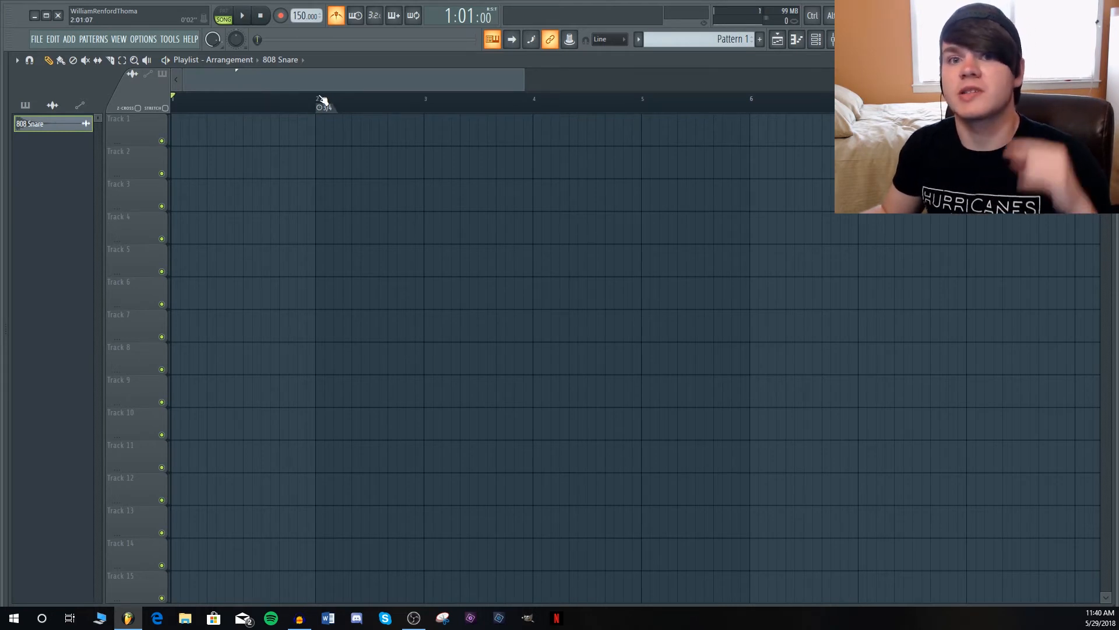
key("space")
key("space")
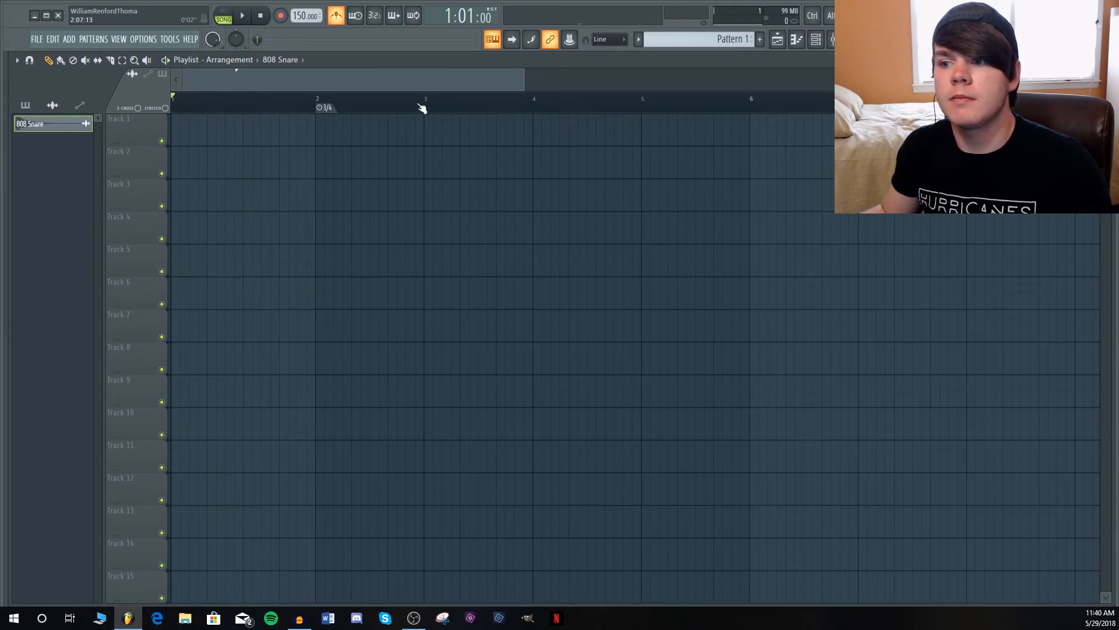
Select bars 1 to 3 on the timeline, play that range with the metronome, and clear the selection.
left_click_drag(426, 109, 534, 101)
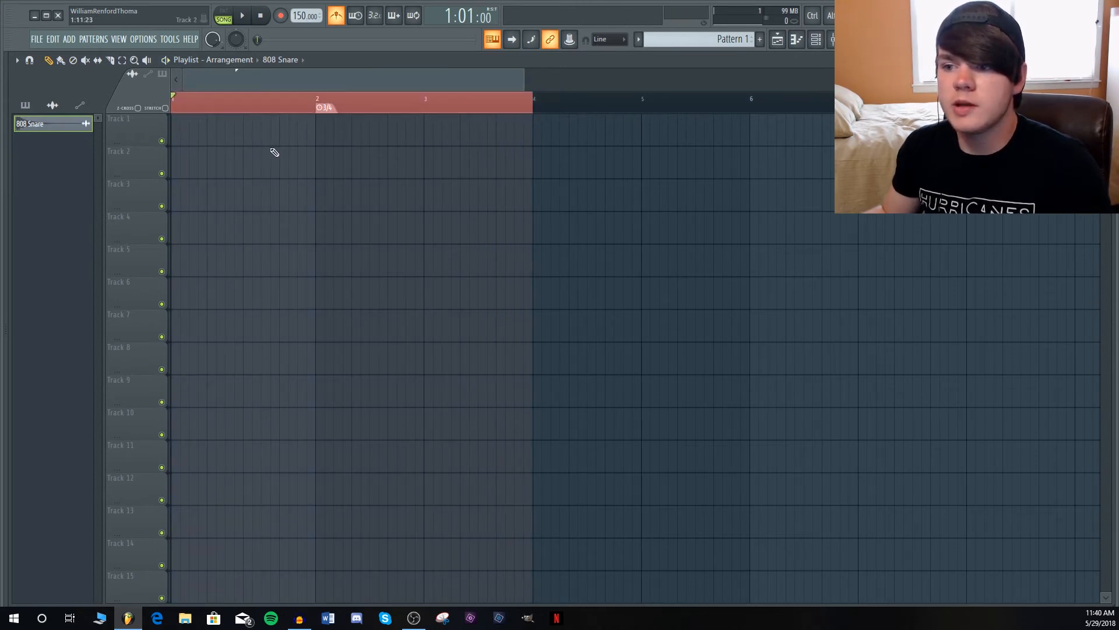
key("space")
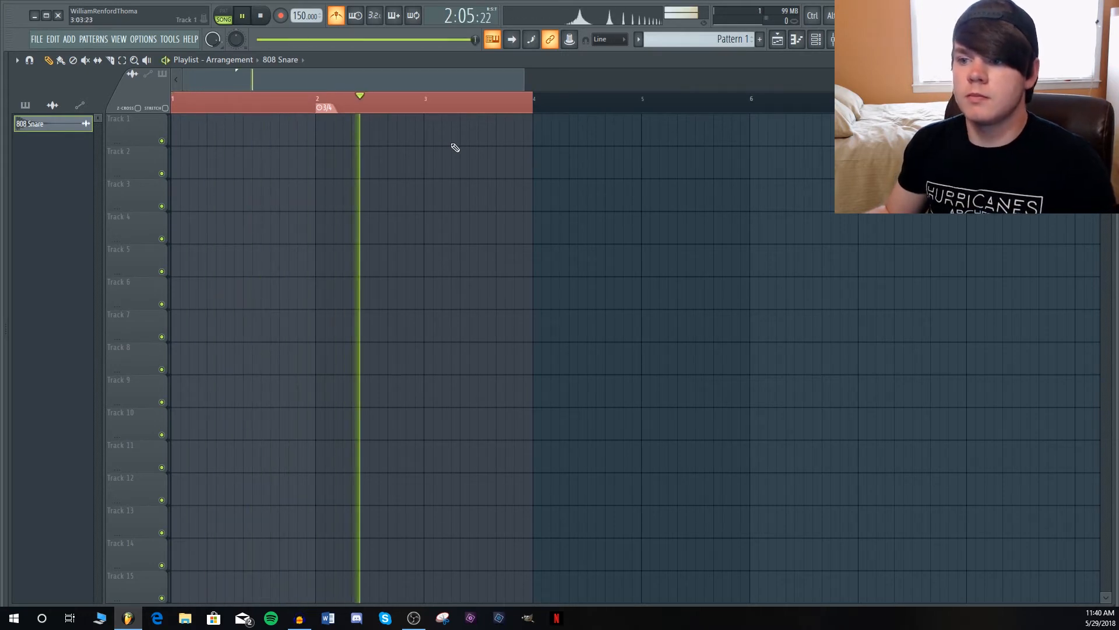
key("space")
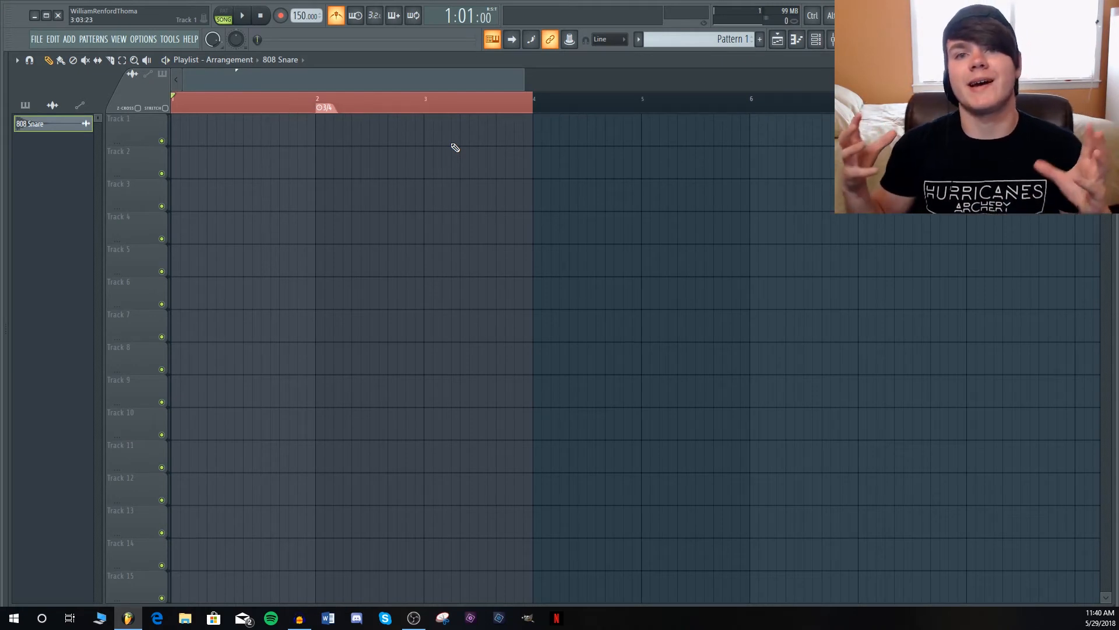
left_click(535, 110, "ctrl")
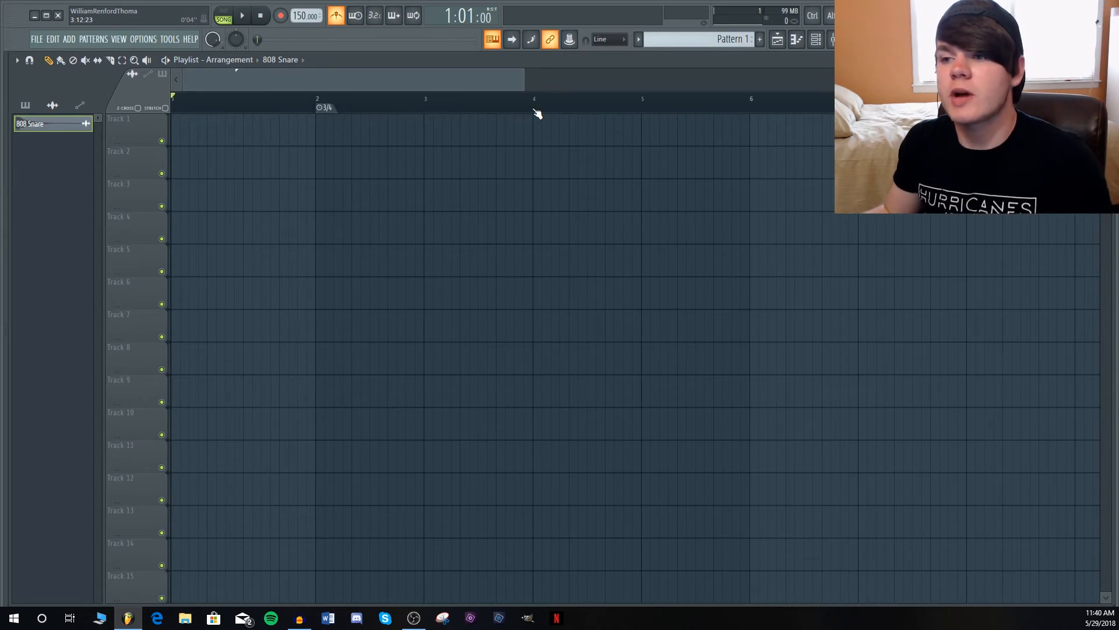
Add a 4/4 time signature change at the start of bar 4.
right_click(534, 112)
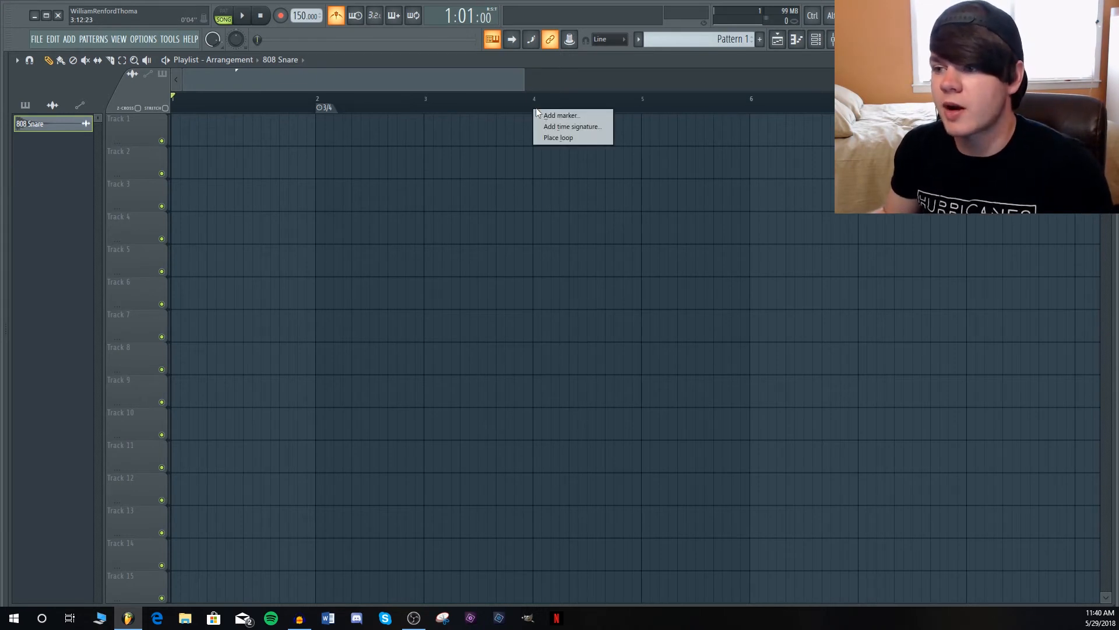
left_click(595, 125)
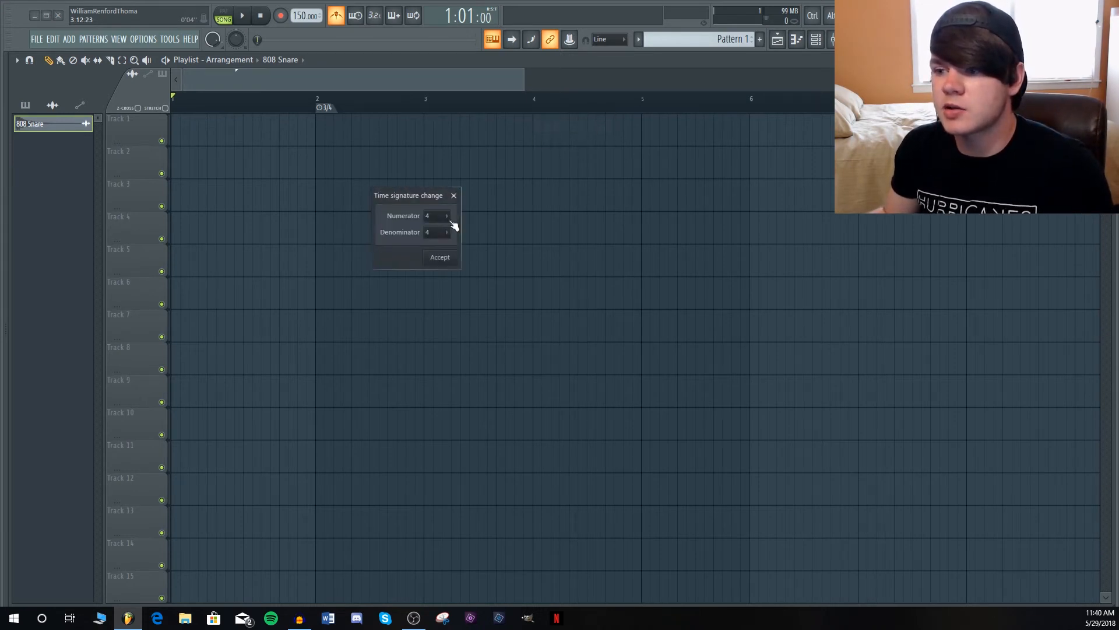
left_click(447, 258)
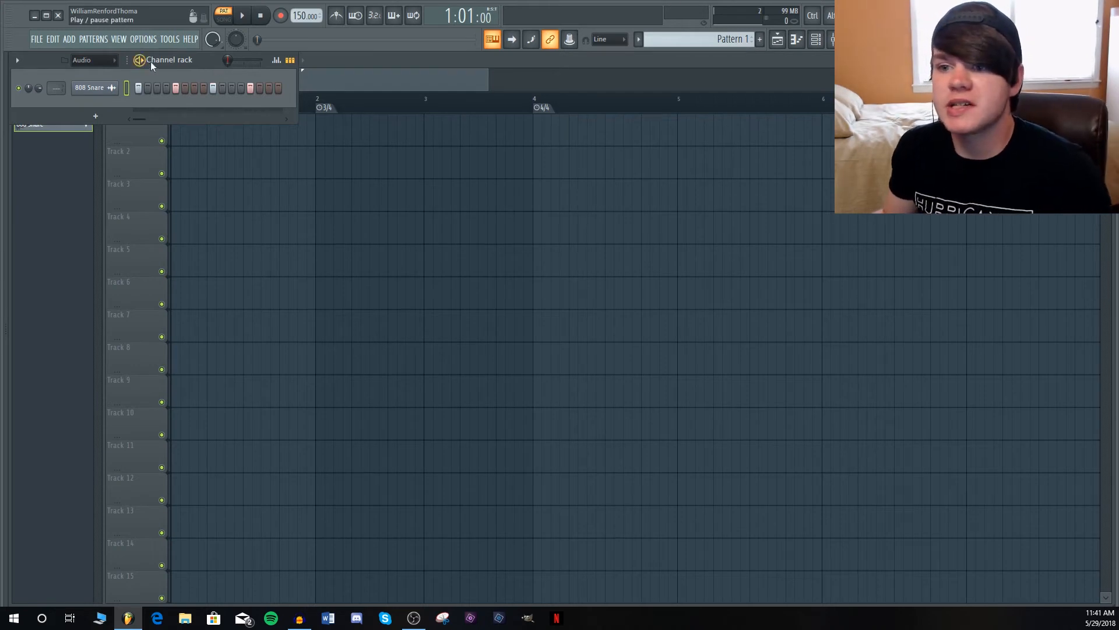
Play Pattern 1 in the channel rack and set the numerator of its time signature to 3.
key("space")
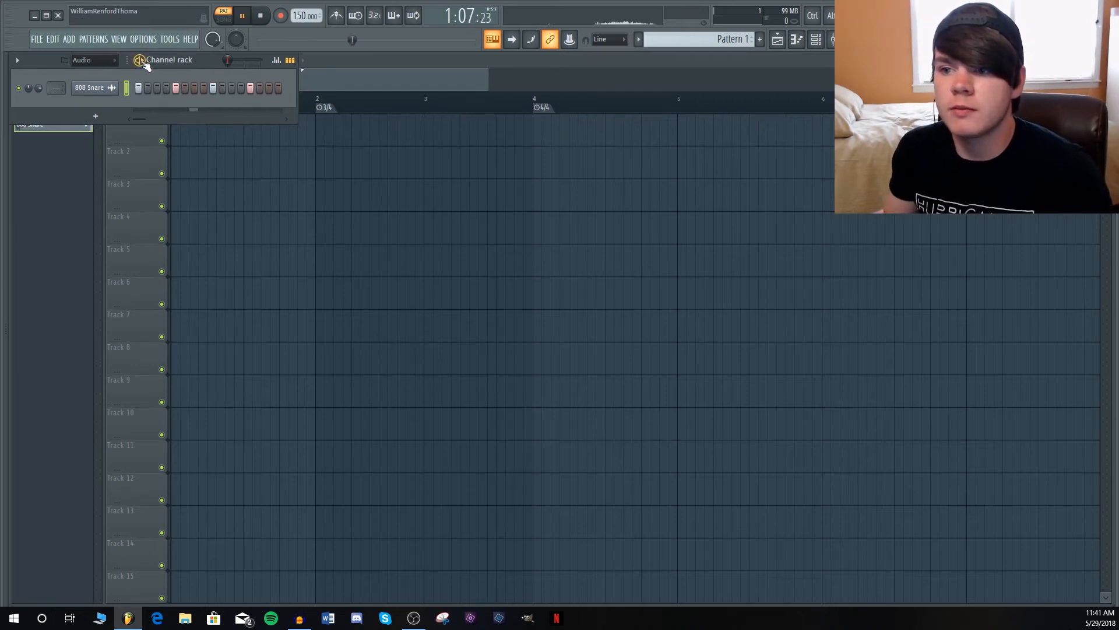
key("space")
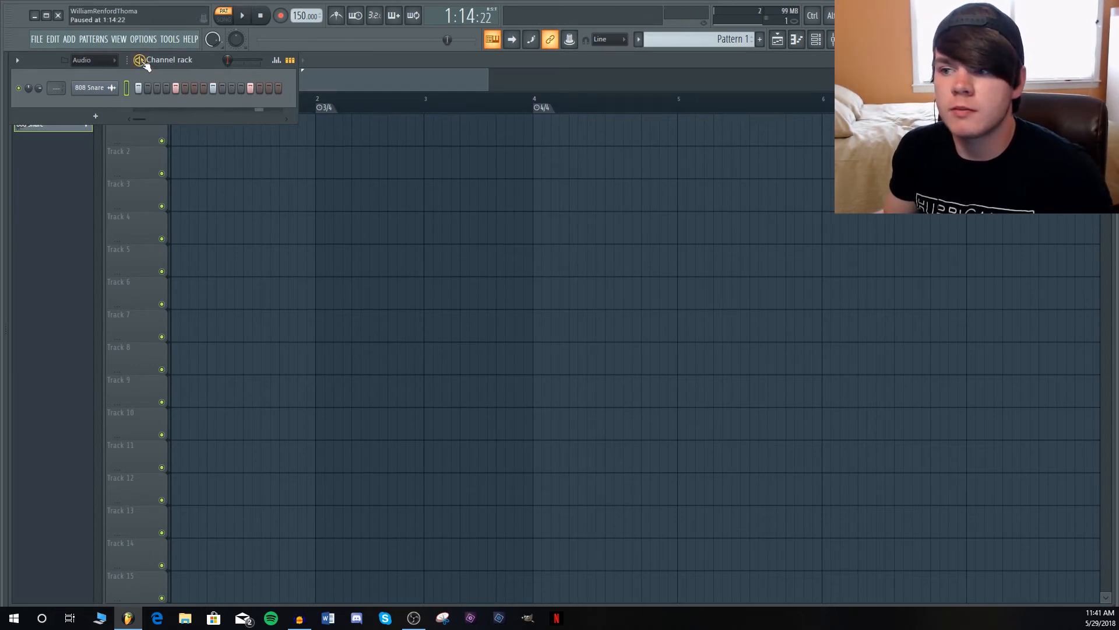
left_click(714, 41)
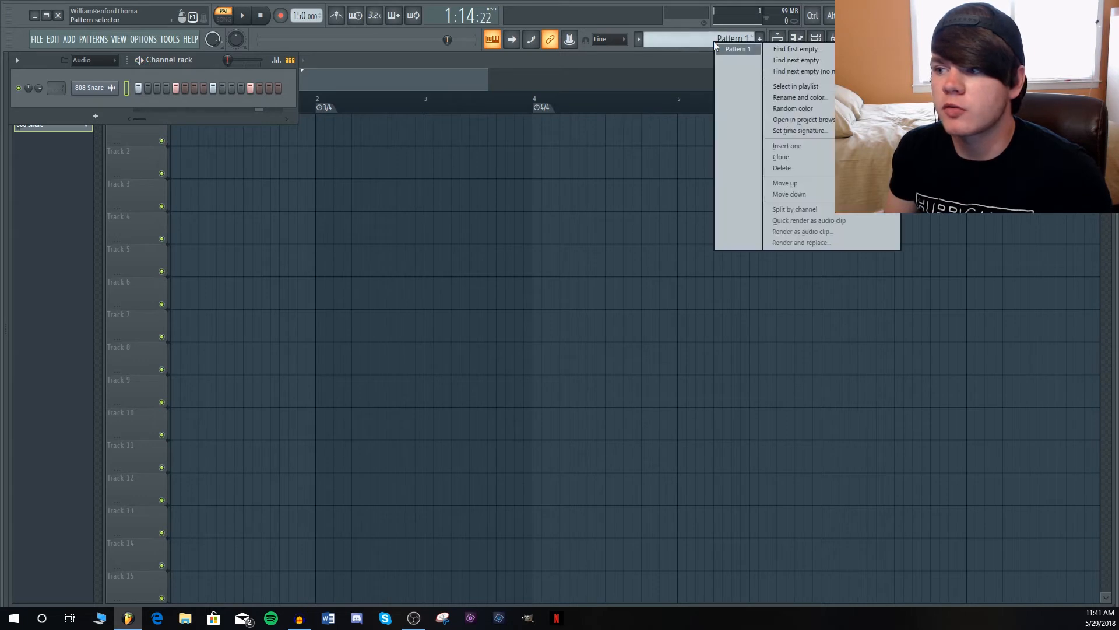
left_click(813, 132)
left_click(443, 217)
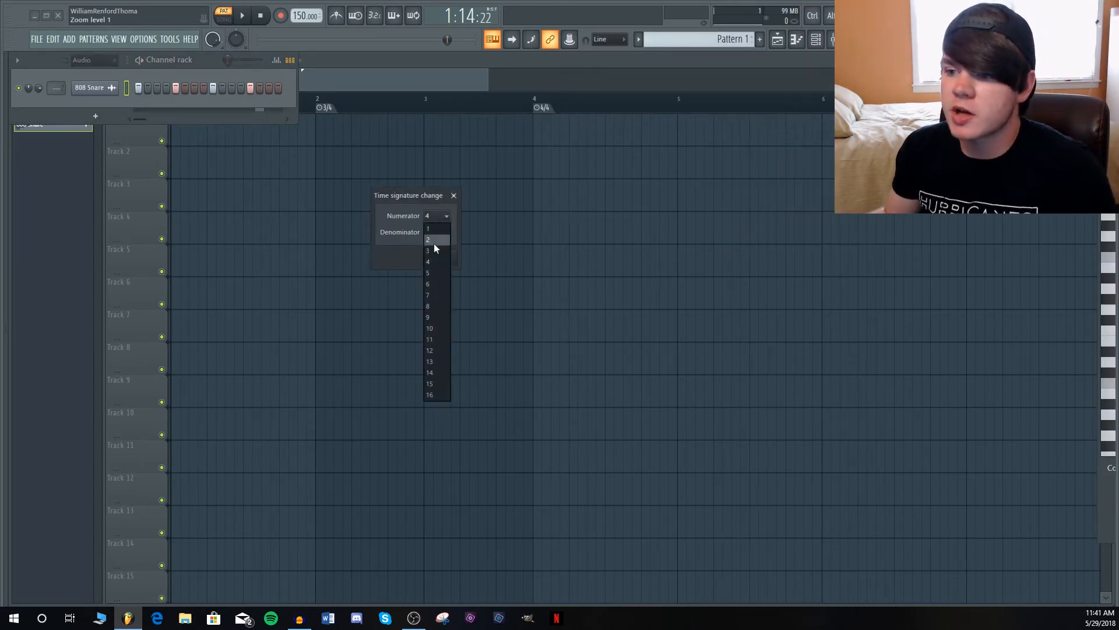
left_click(436, 251)
left_click(442, 260)
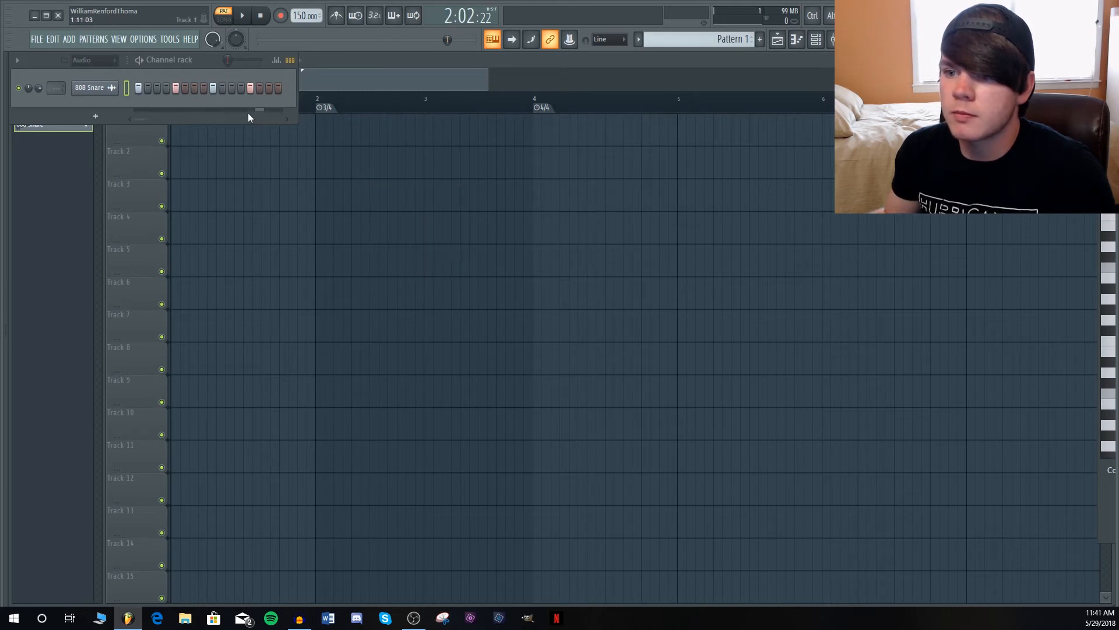
Widen the channel rack to show more steps and play the 808 Snare pattern.
left_click_drag(297, 94, 596, 94)
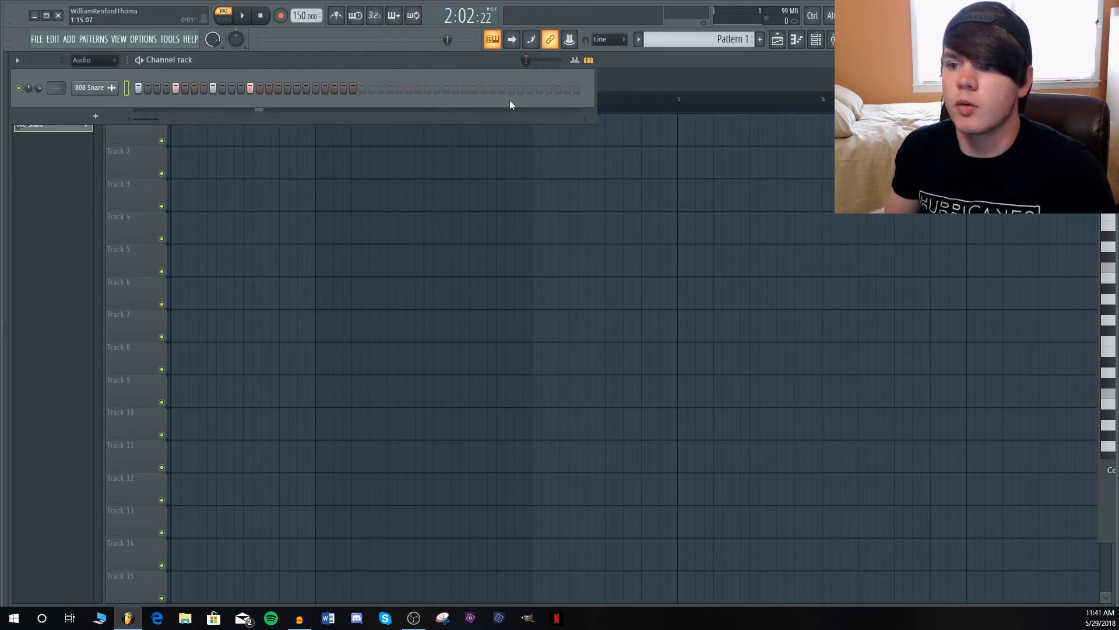
key("space")
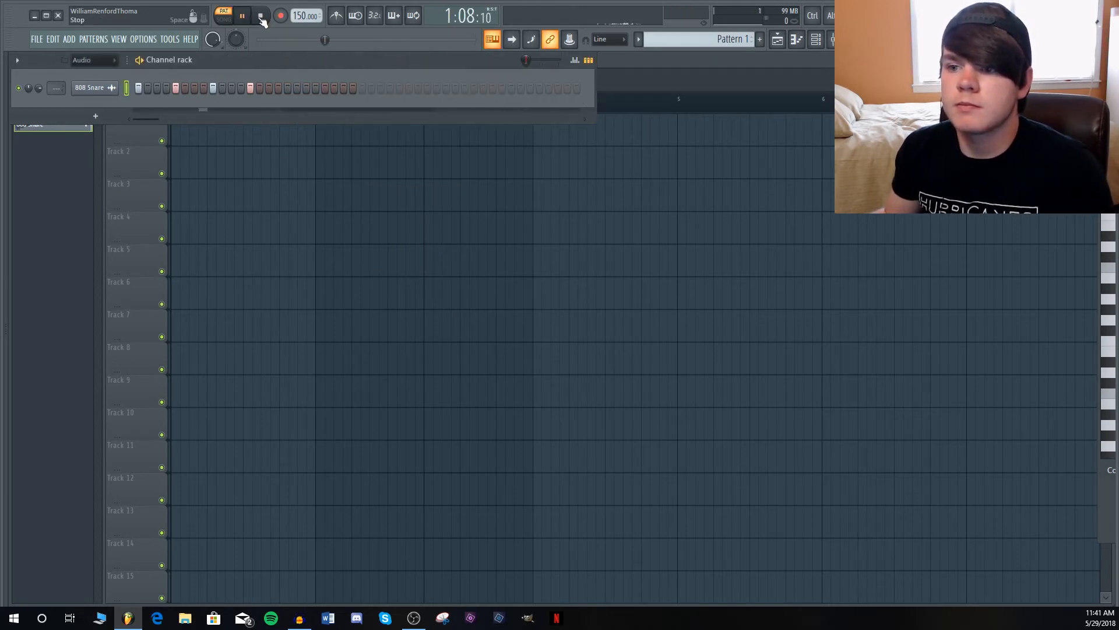
left_click(260, 17)
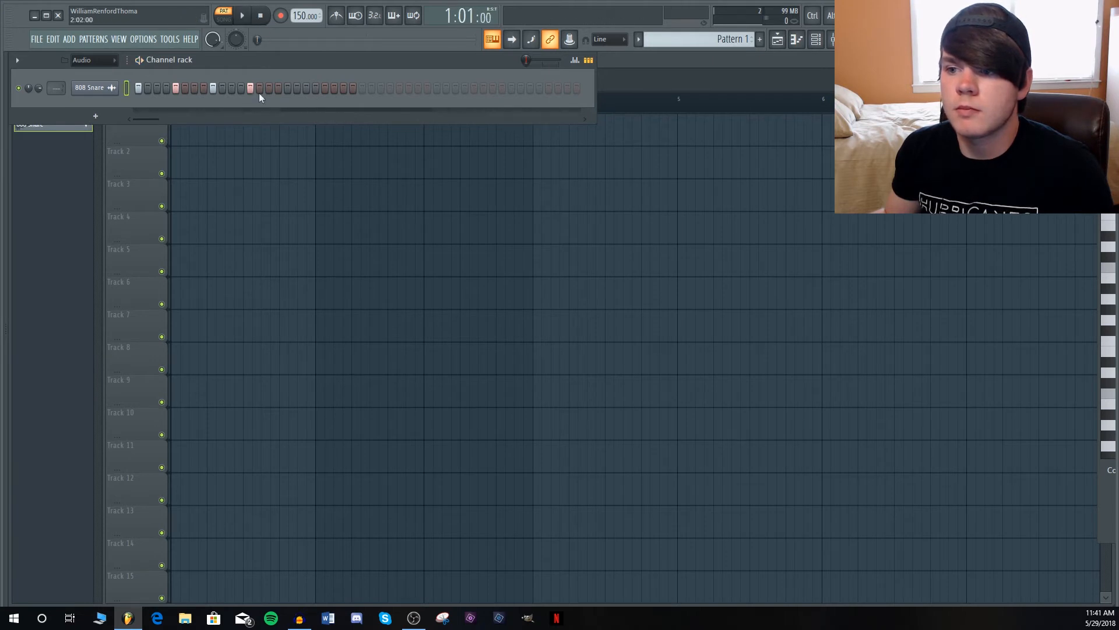
Add an 808 Snare step in the pattern's second bar, play the pattern, and stop playback.
left_click(323, 90)
left_click(242, 16)
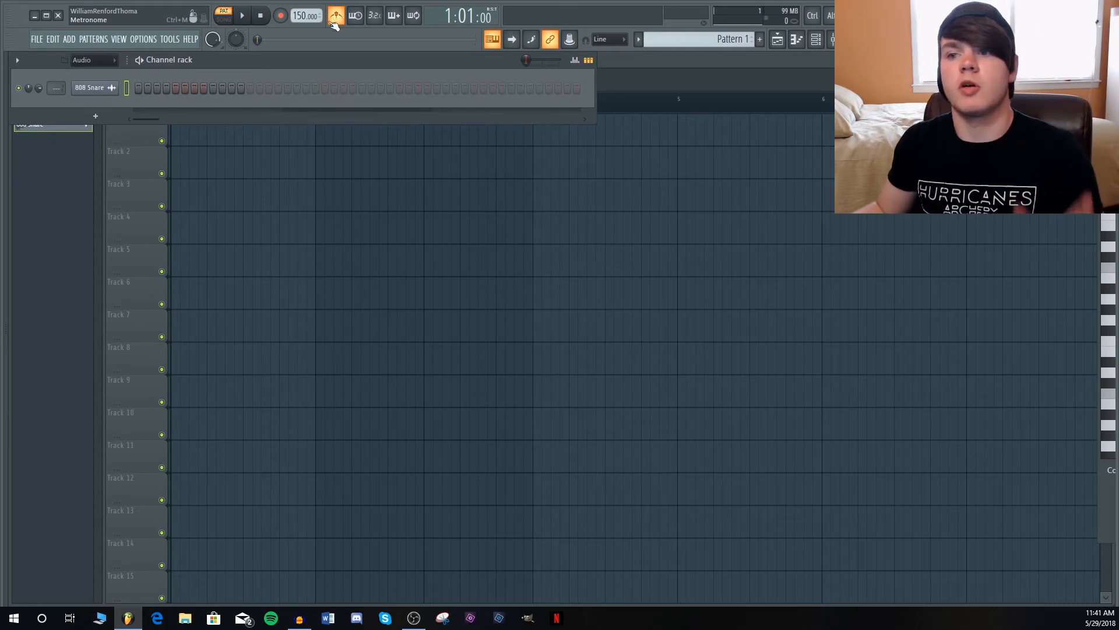
left_click(261, 20)
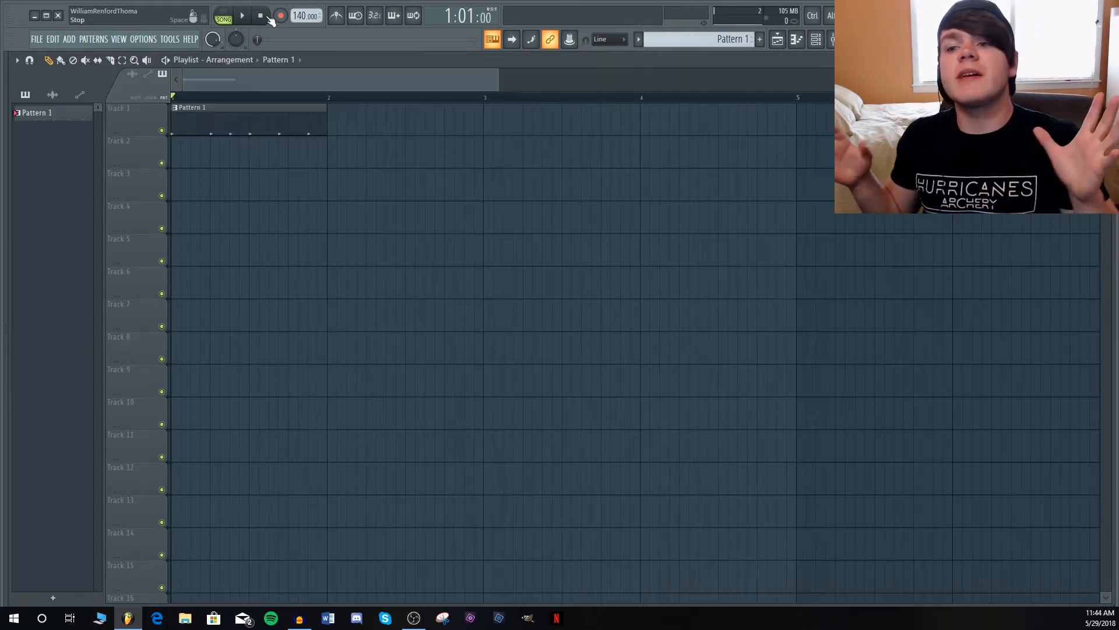
Play the Pattern 1 clip in the playlist and stop playback.
left_click(501, 82)
left_click_drag(500, 77, 423, 81)
key("space")
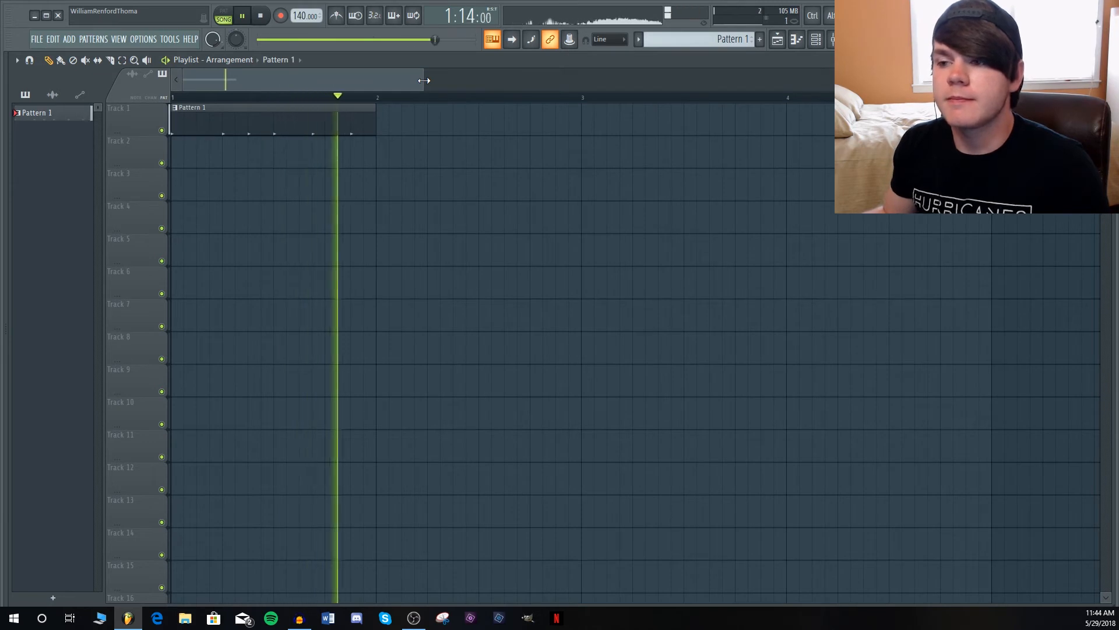
key("space")
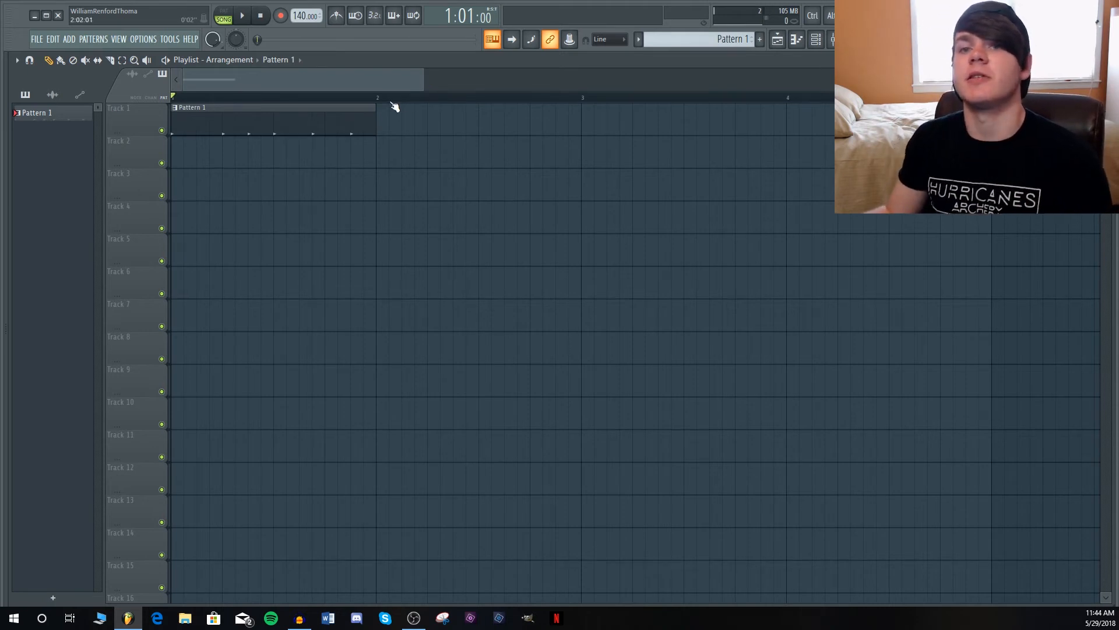
Consolidate the playlist range 1:01:00 to 2:09:00 from selection start into a 24Bit int WAV clip, and play it.
left_click_drag(479, 99, 167, 105)
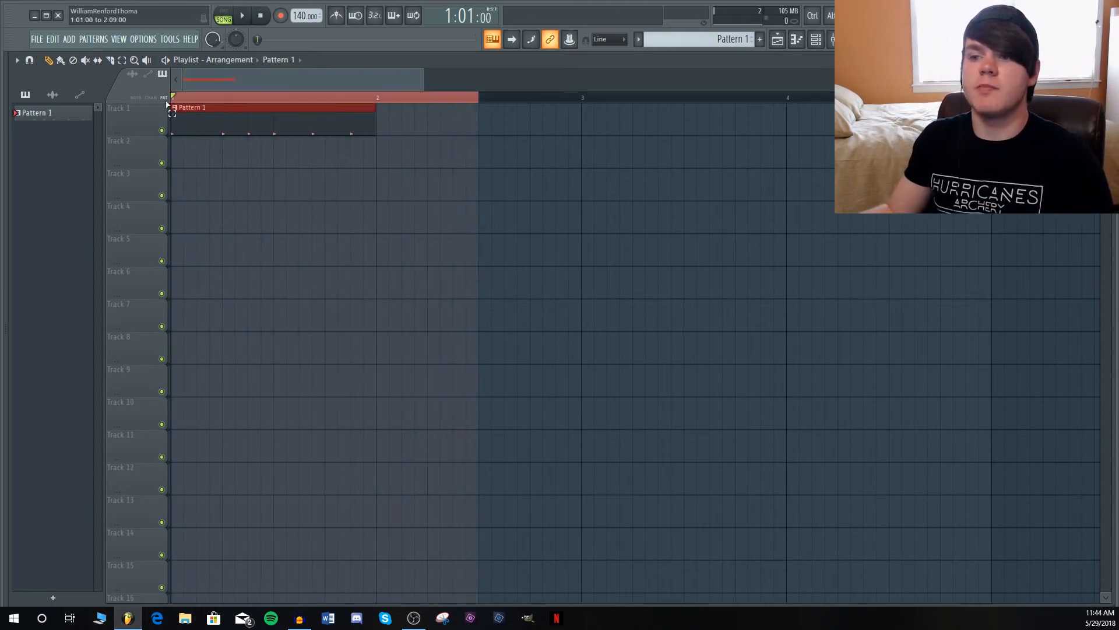
left_click(16, 60)
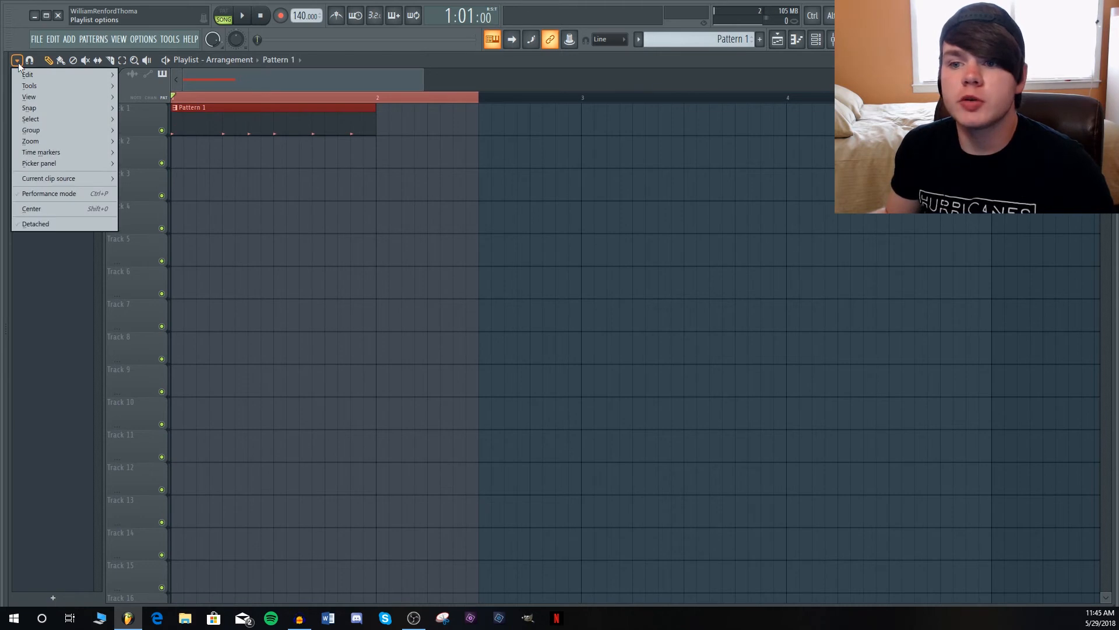
mouse_move(26, 88)
mouse_move(189, 103)
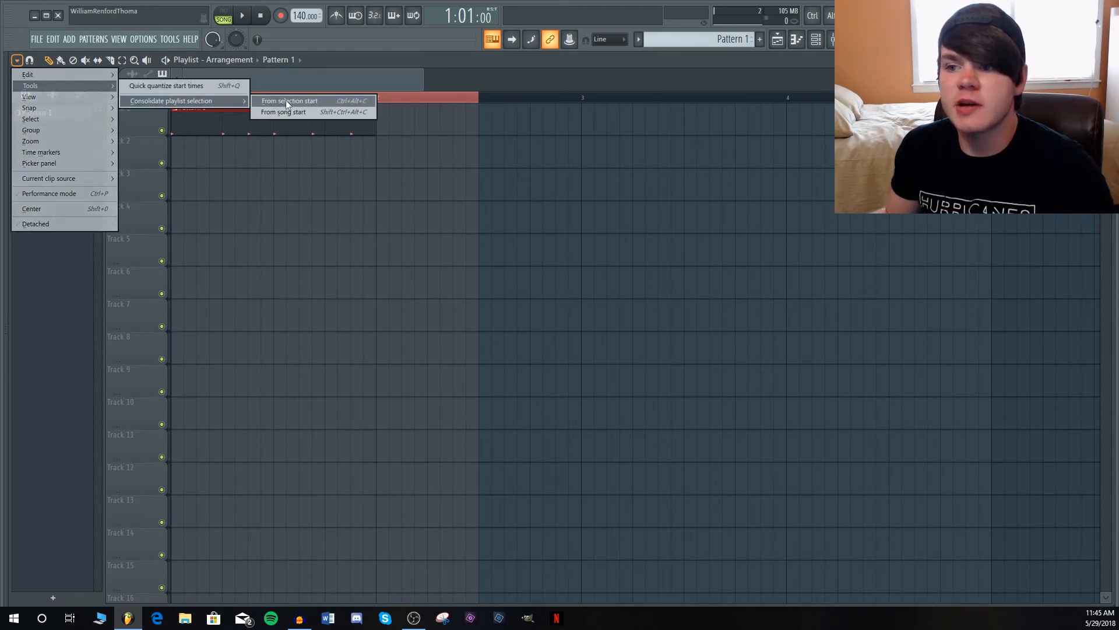
left_click(320, 100)
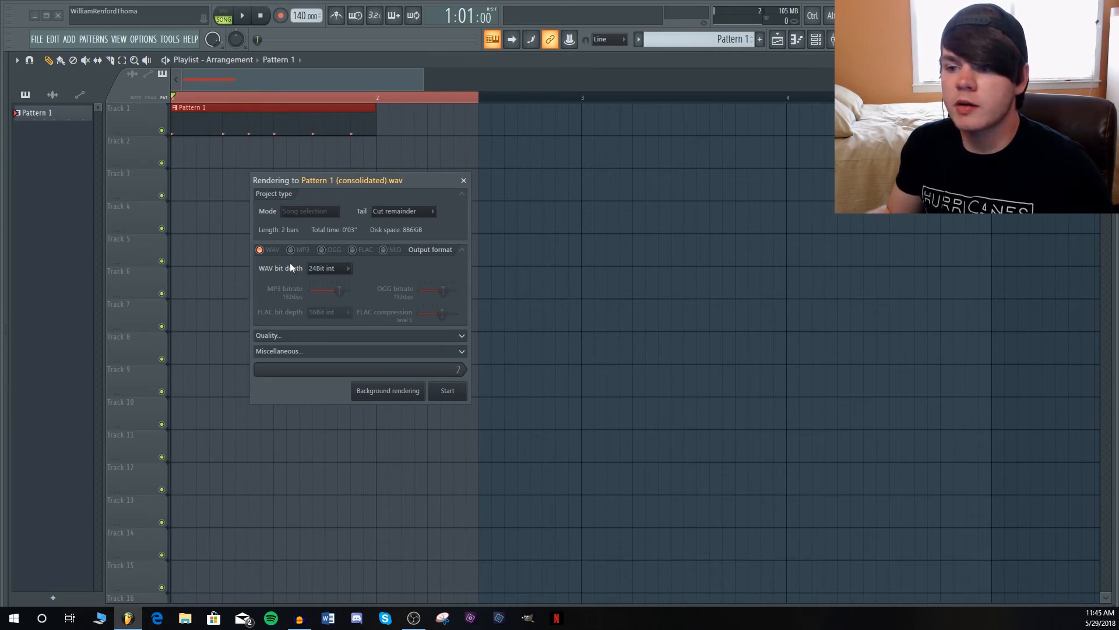
left_click(454, 395)
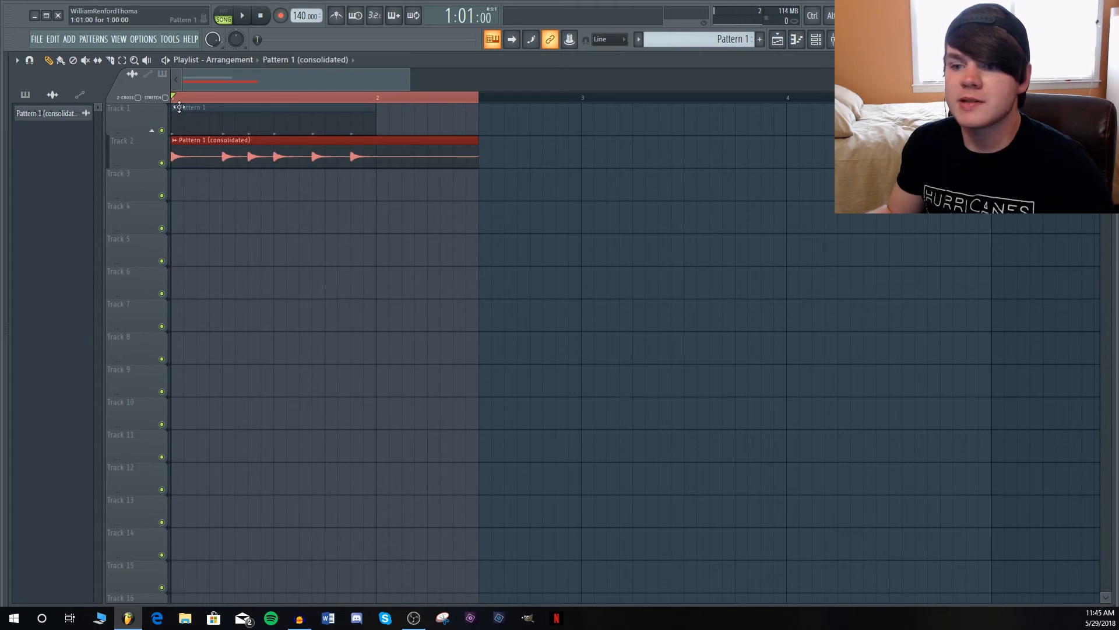
key("space")
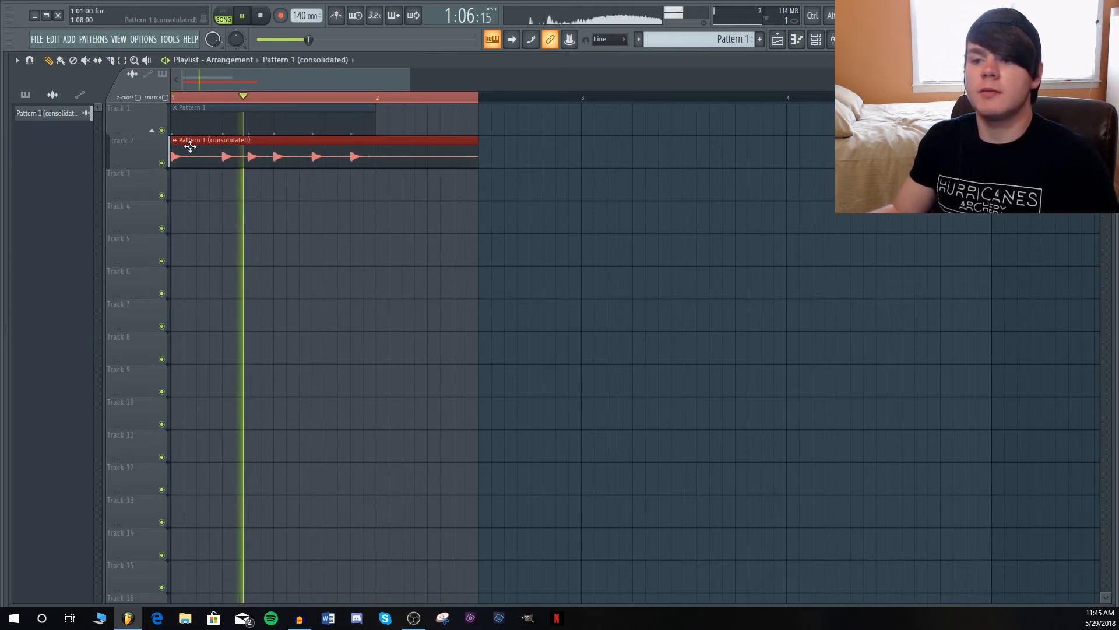
key("space")
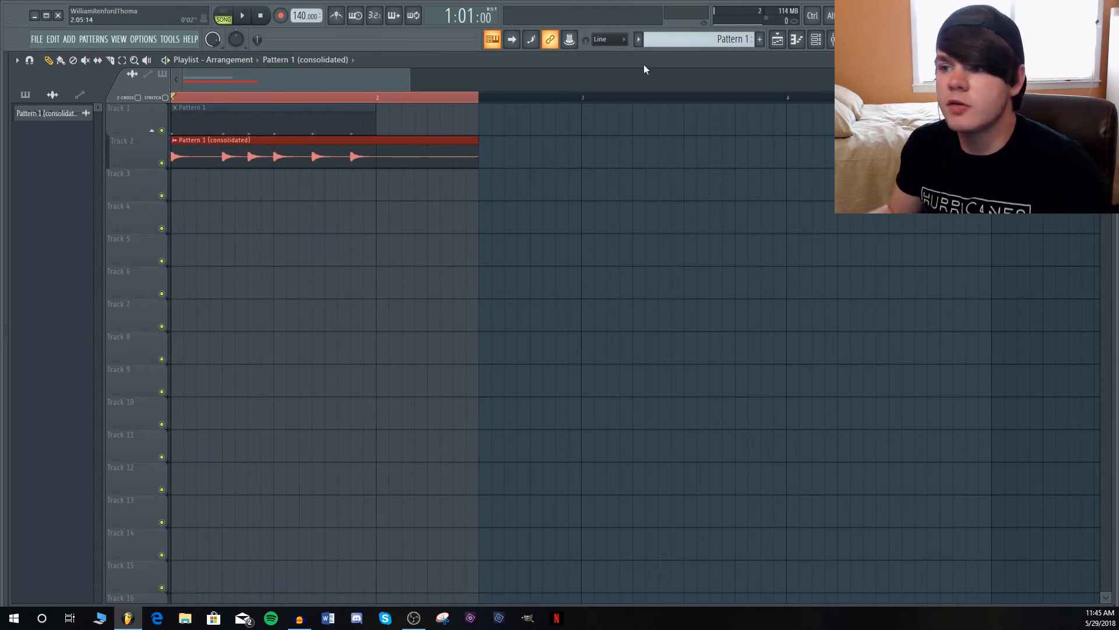
Inspect the Fruity Reeverb 2 effect on mixer Insert 1, and close the effect and the mixer.
left_click(797, 41)
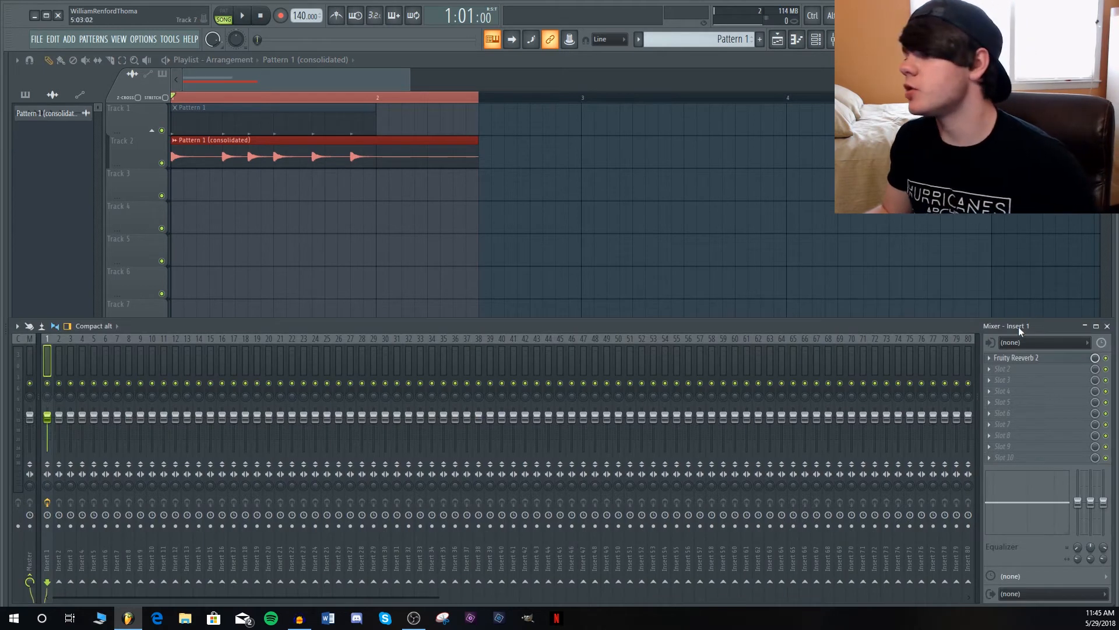
left_click(1040, 360)
left_click_drag(204, 185, 254, 160)
left_click(428, 159)
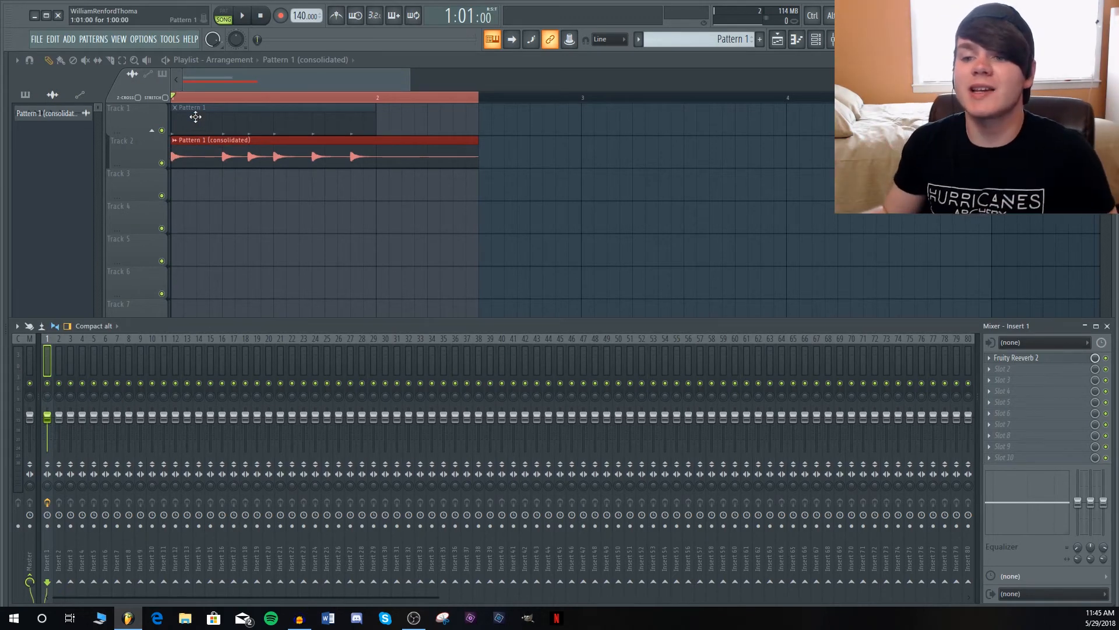
key("F9")
Open the consolidated audio clip's channel settings and preview its waveform.
double_click(225, 156)
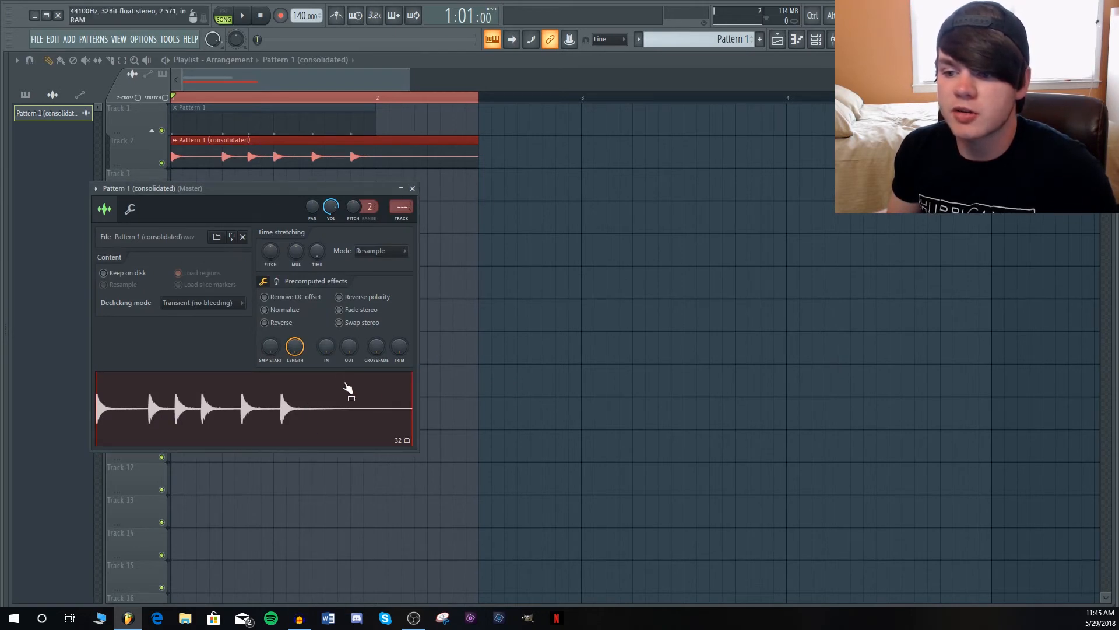
left_click(215, 416)
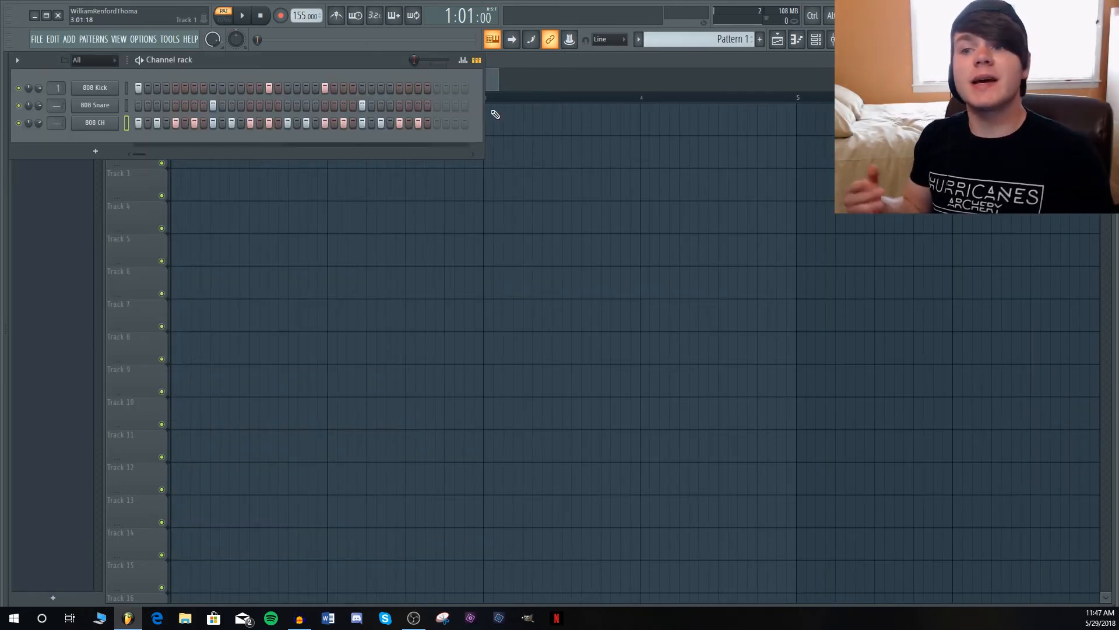
Show the channel rack's graph editor and compare the velocity graphs of the 808 CH, 808 Kick and 808 Snare.
left_click(463, 60)
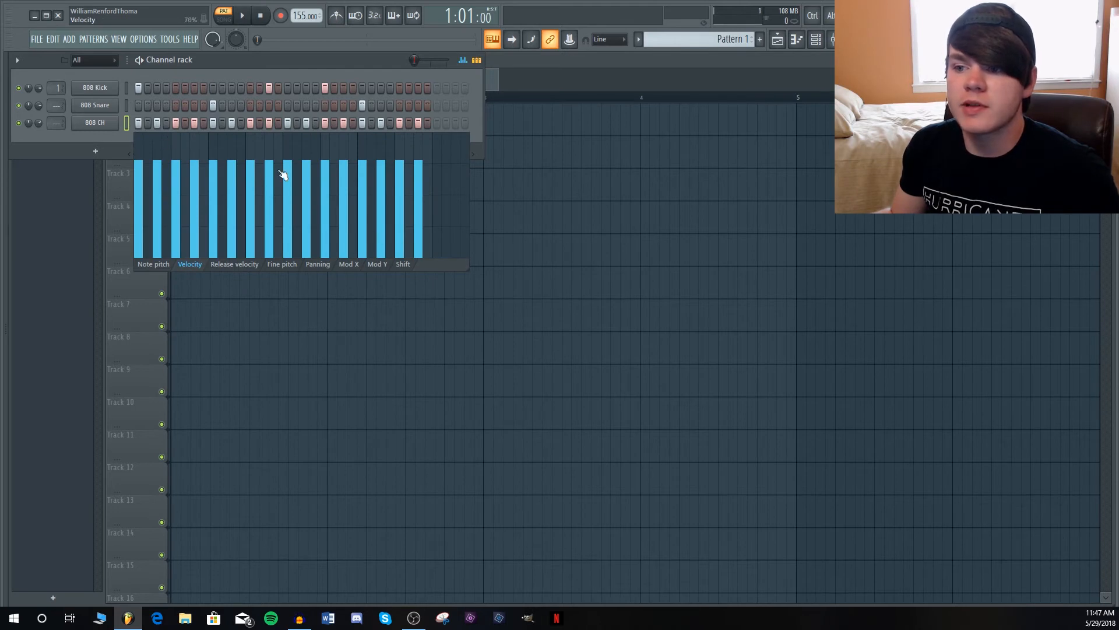
left_click(126, 104)
left_click(127, 88)
left_click(125, 105)
left_click(126, 87)
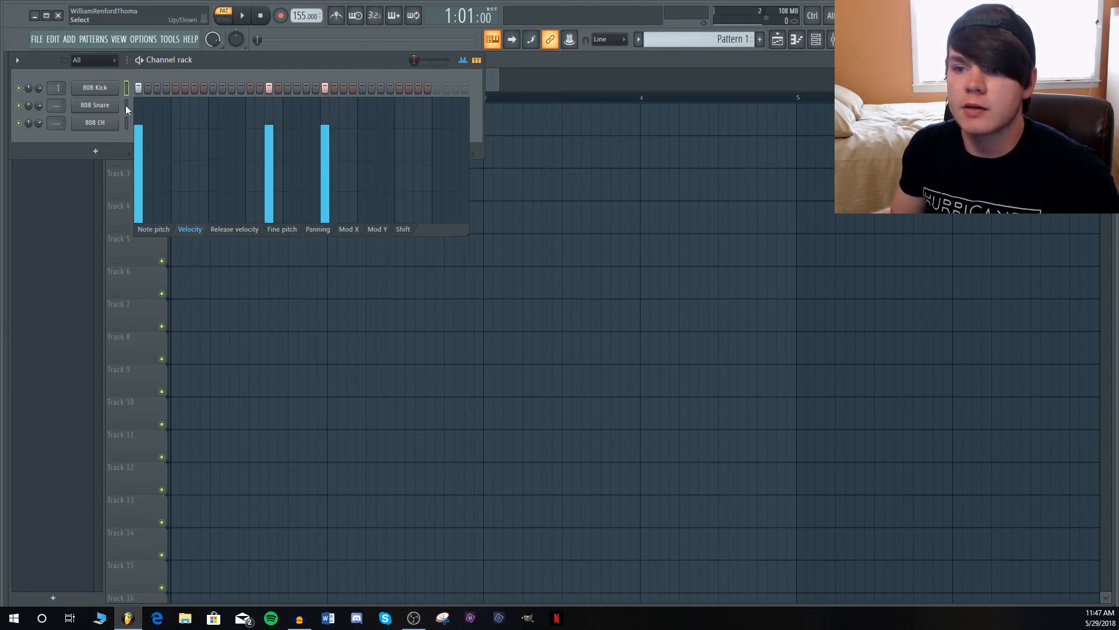
left_click(125, 105)
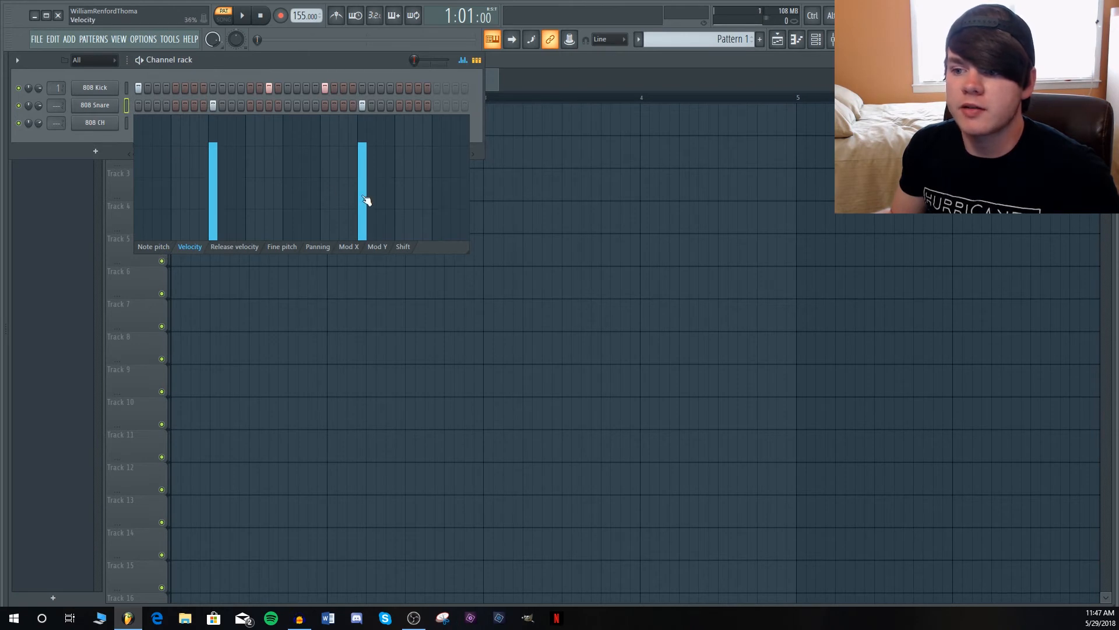
Raise the first 808 Snare step's fine pitch and lower the second's to about -583 cents, playing the pattern to compare.
left_click(288, 251)
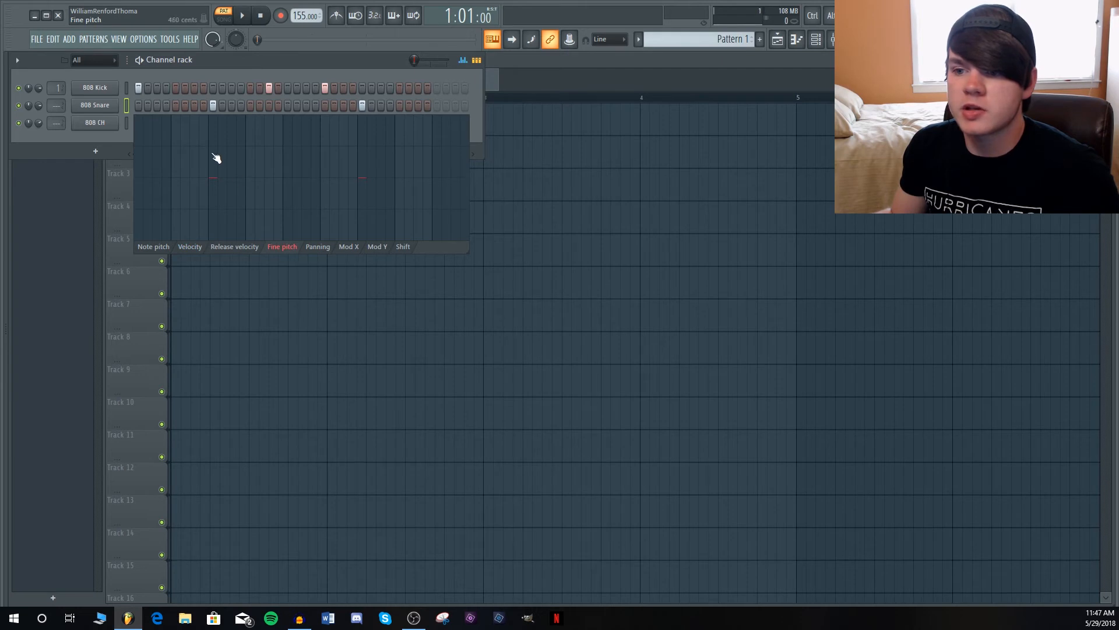
key("space")
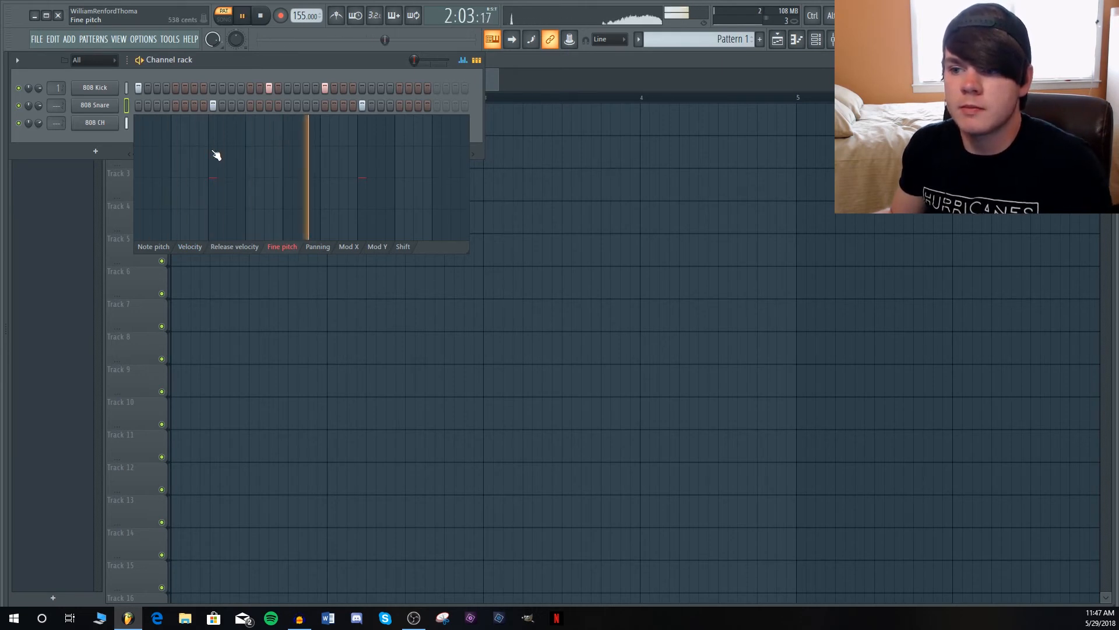
key("space")
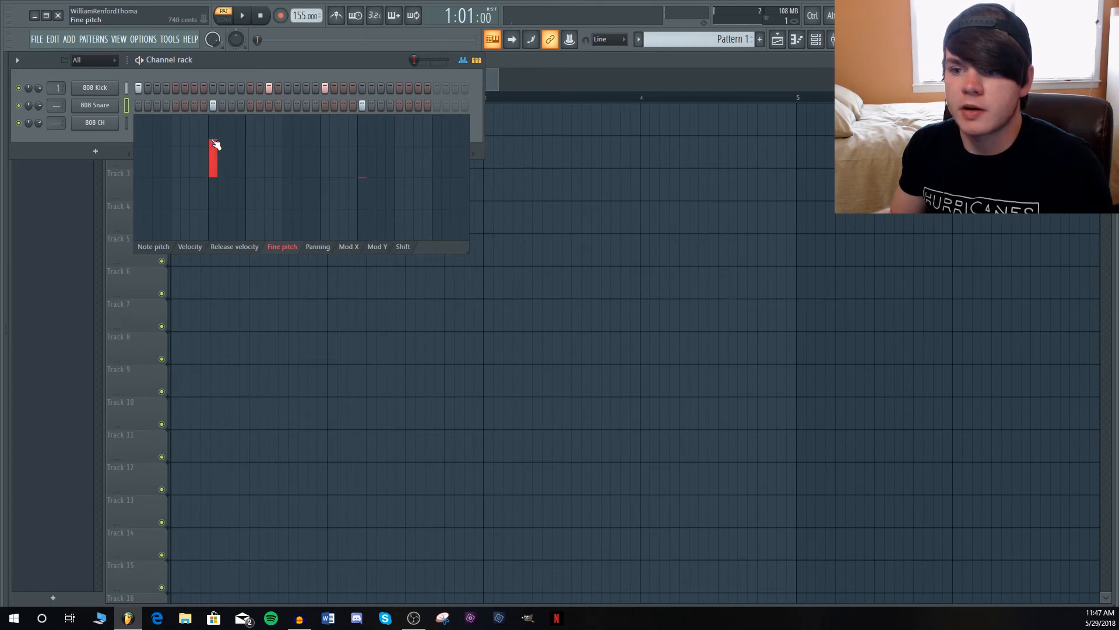
left_click_drag(214, 146, 216, 150)
key("space")
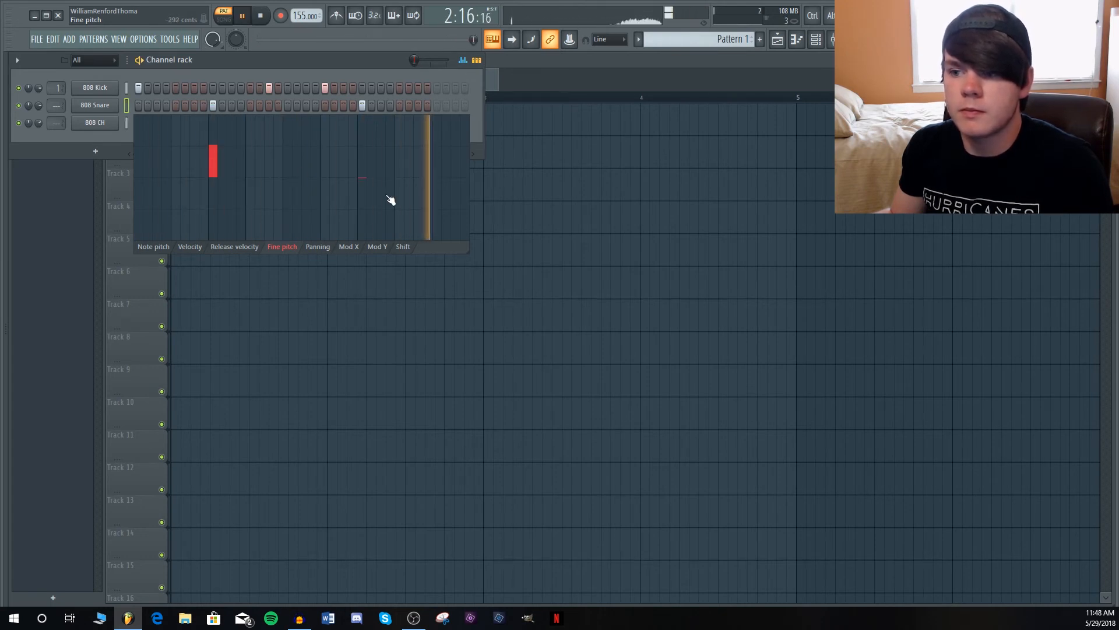
left_click(363, 209)
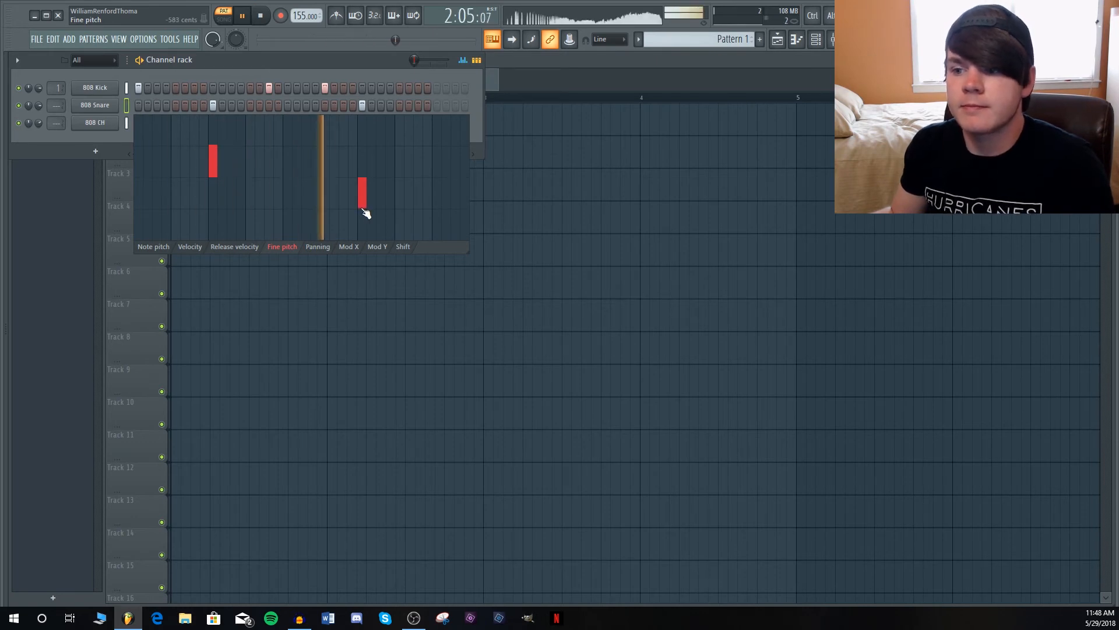
key("space")
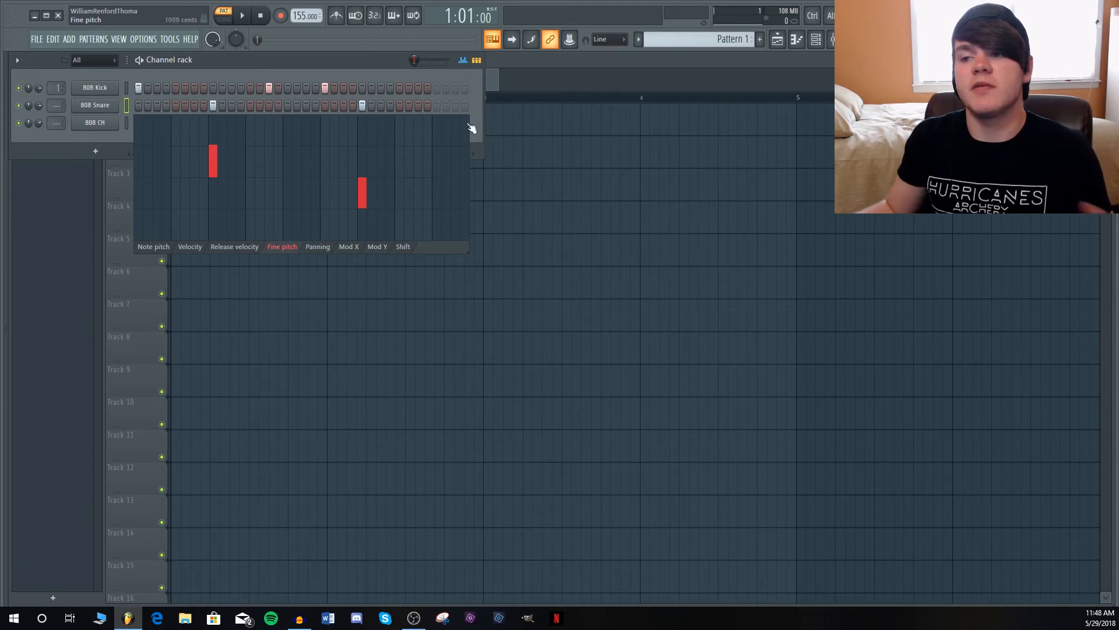
Lower the first 808 Snare step's velocity, raise the second's to about 99%, and play the pattern.
left_click(190, 247)
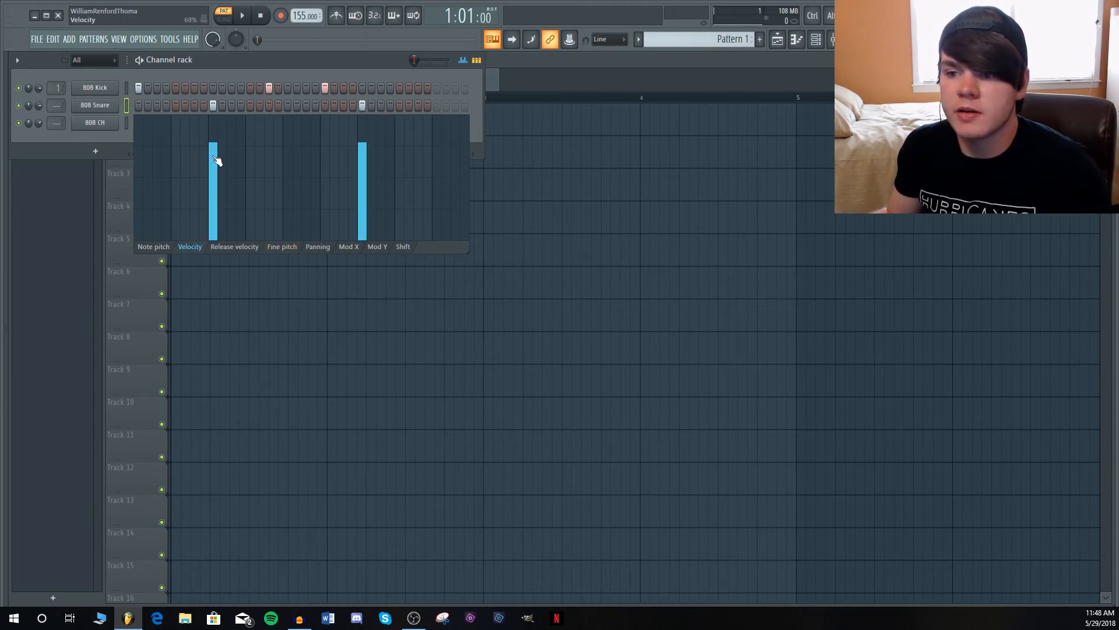
left_click_drag(217, 172, 215, 203)
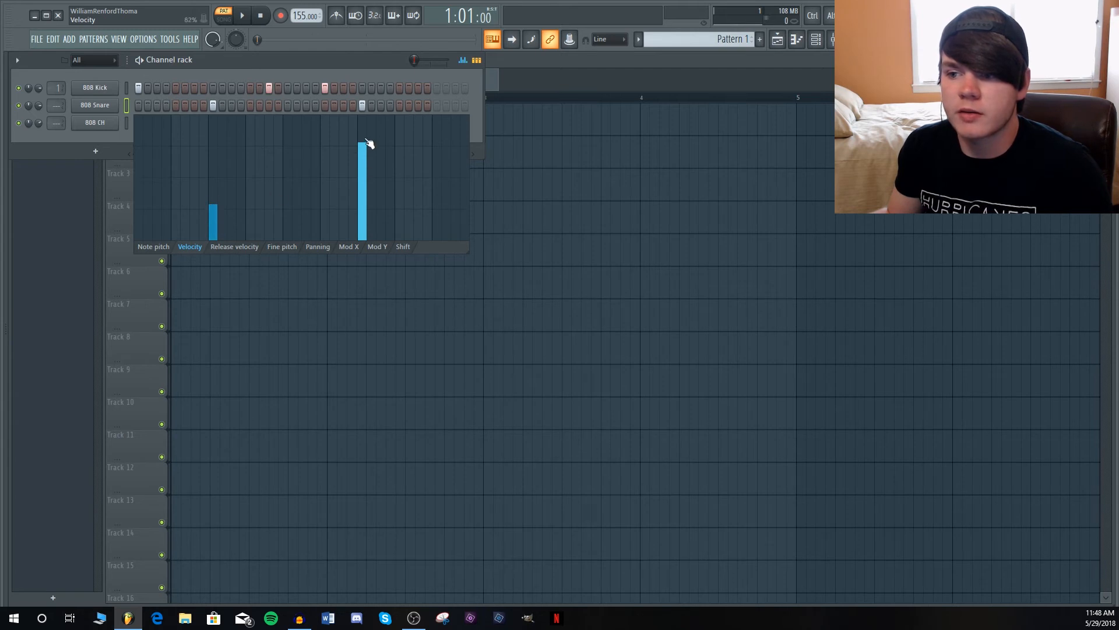
left_click_drag(369, 144, 362, 117)
key("space")
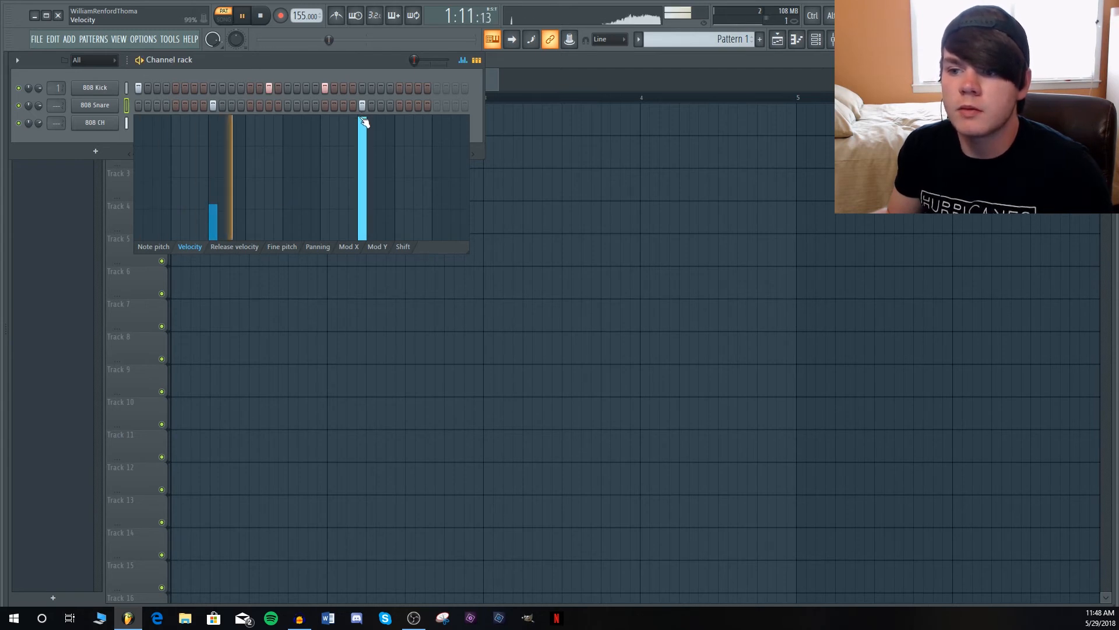
key("space")
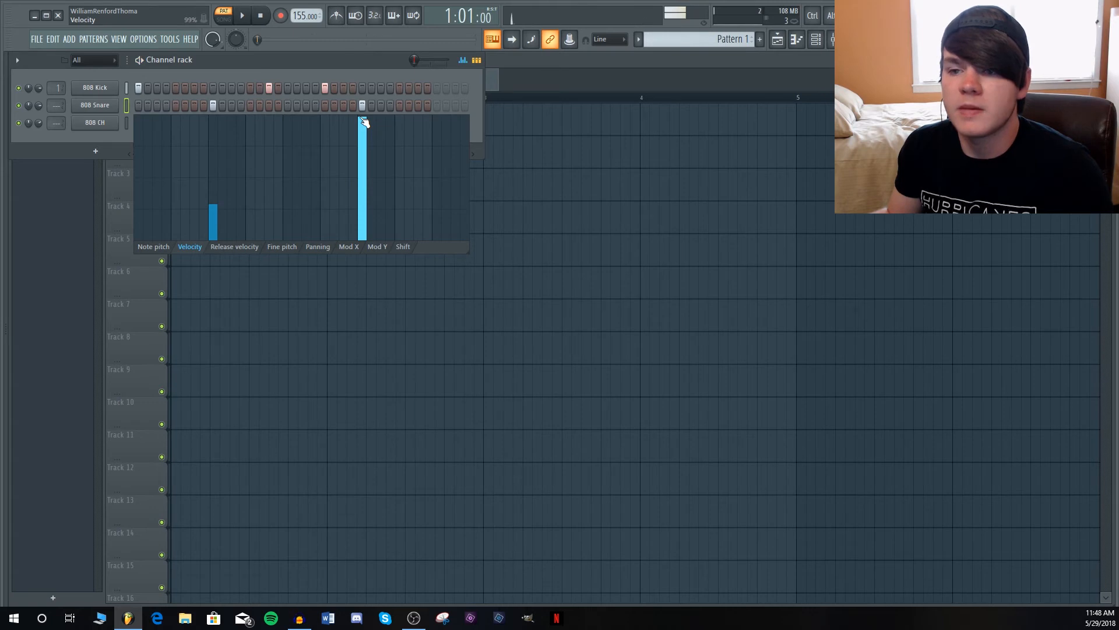
Draw a wave-shaped panning curve alternating right and left across the 808 CH steps, and play the pattern.
left_click(126, 123)
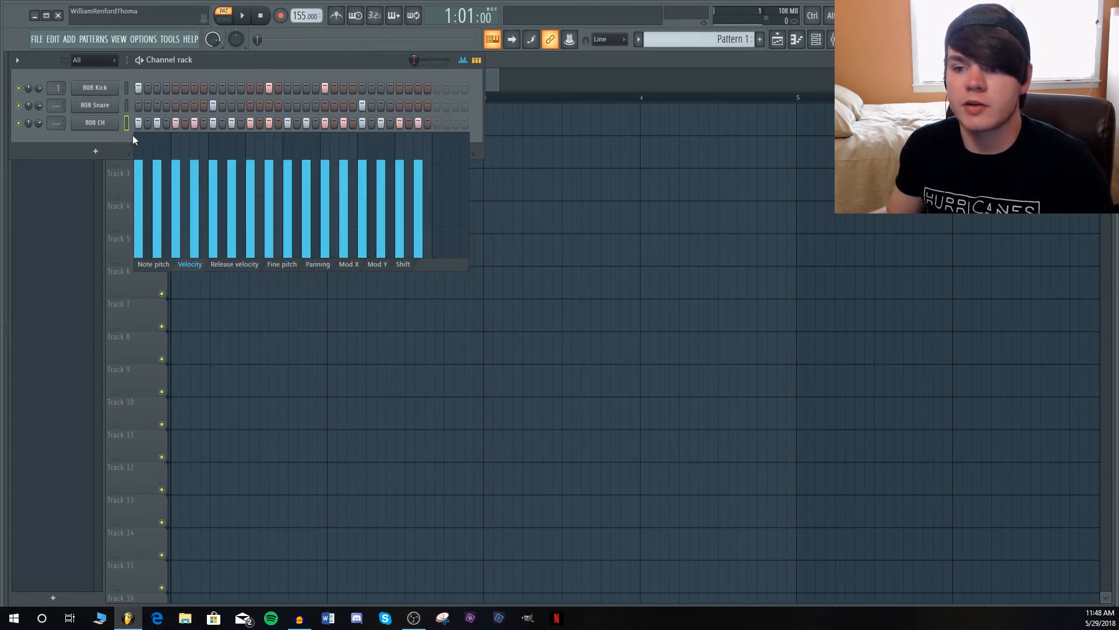
left_click(325, 264)
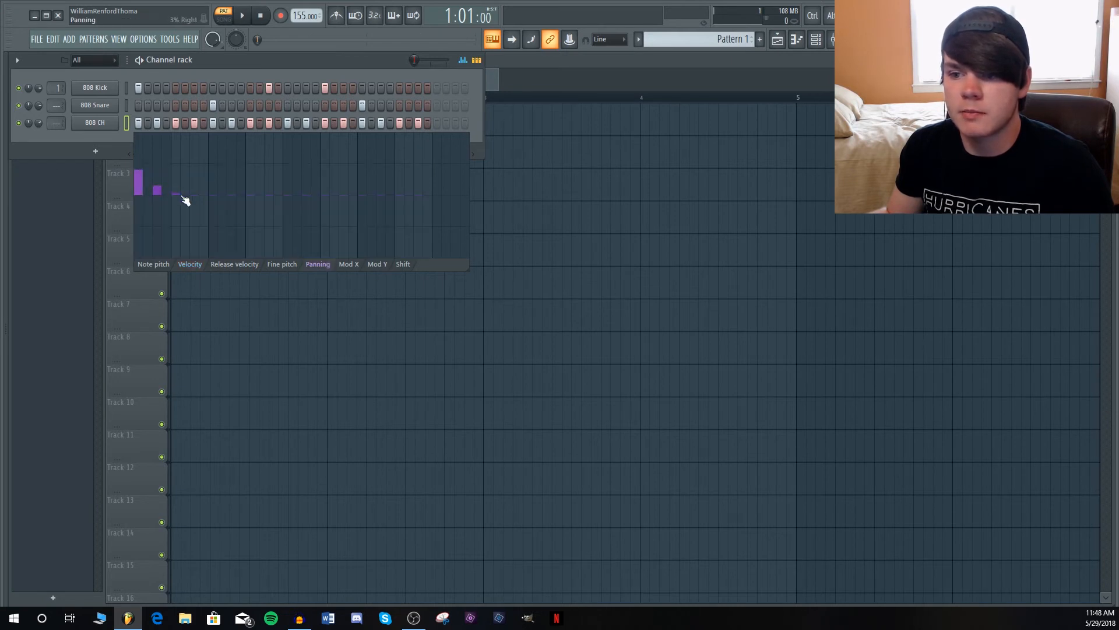
key("space")
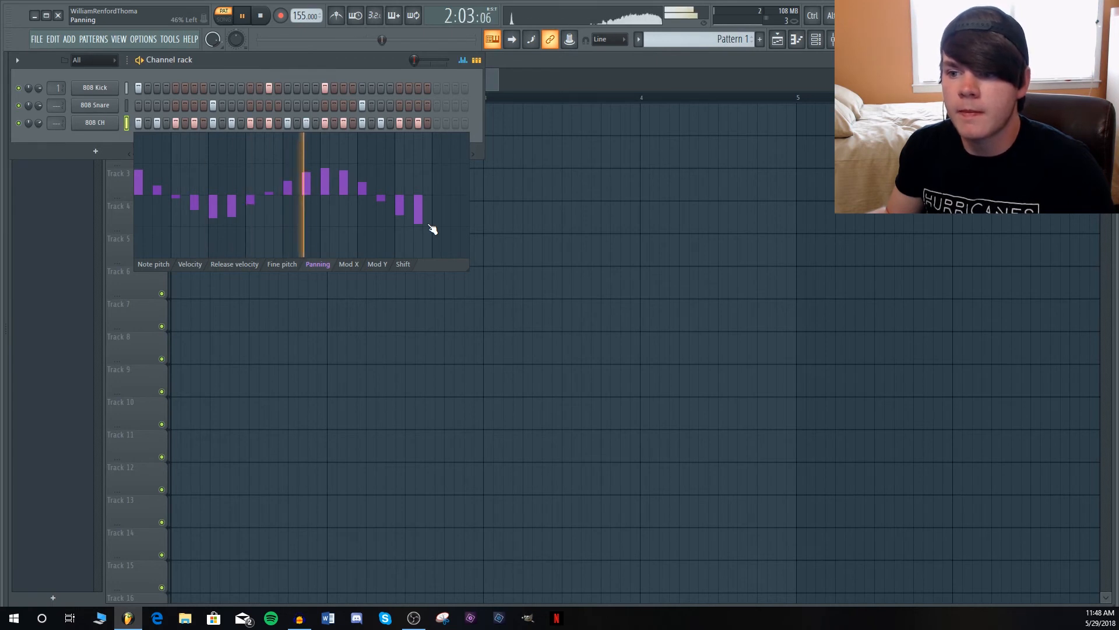
key("space")
Draw a fine pitch ramp across the 808 CH steps, rising from negative to about 617 cents, and play the pattern.
left_click(282, 264)
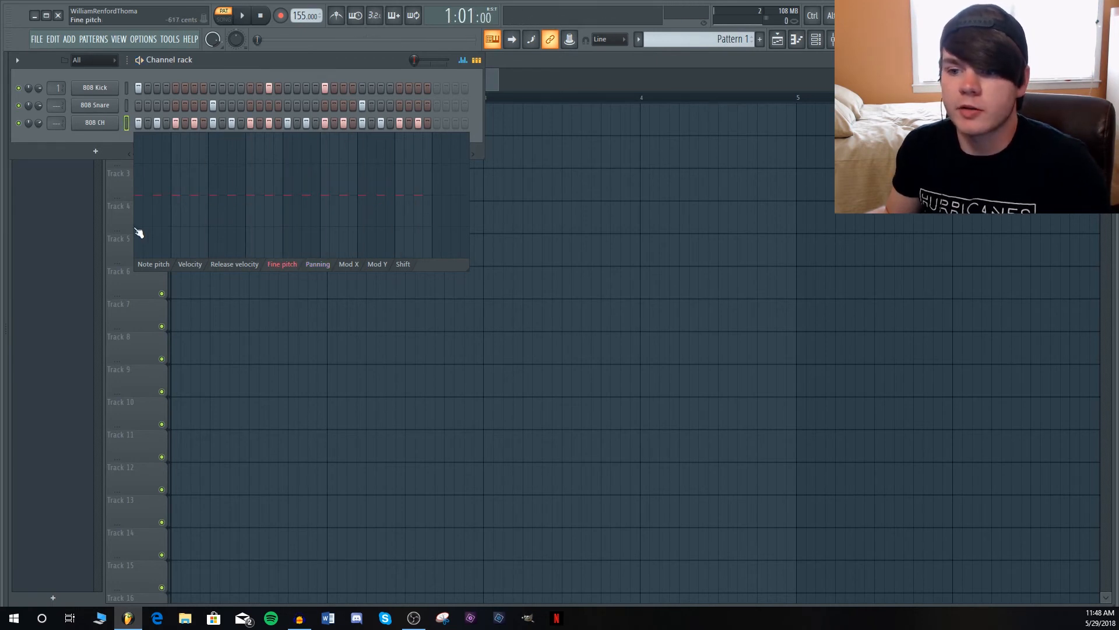
left_click_drag(137, 230, 228, 214)
left_click_drag(413, 191, 441, 168)
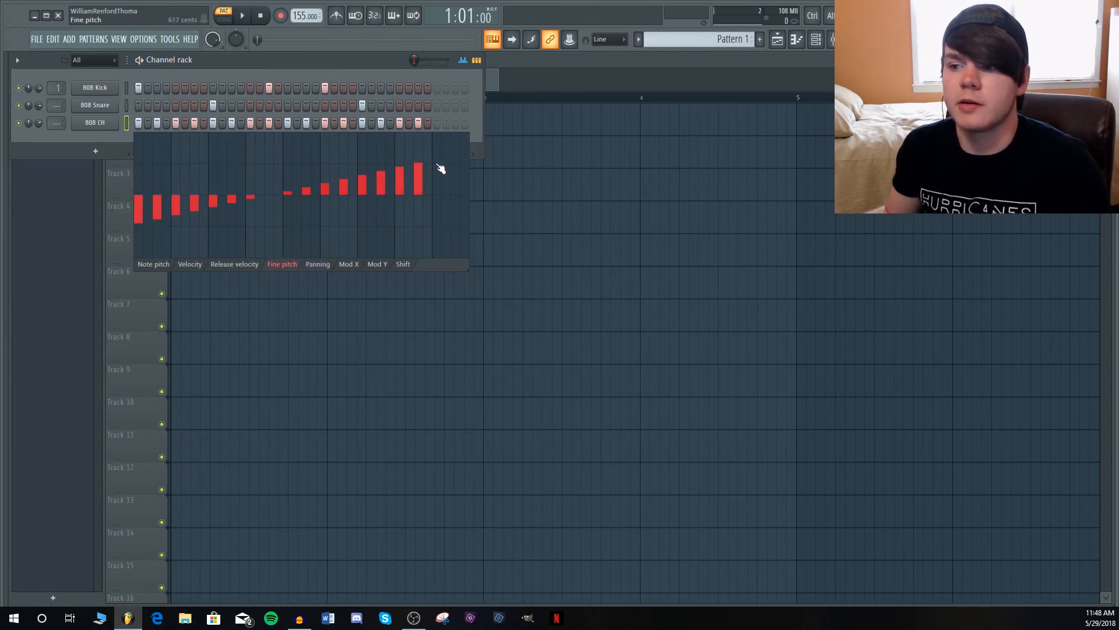
key("space")
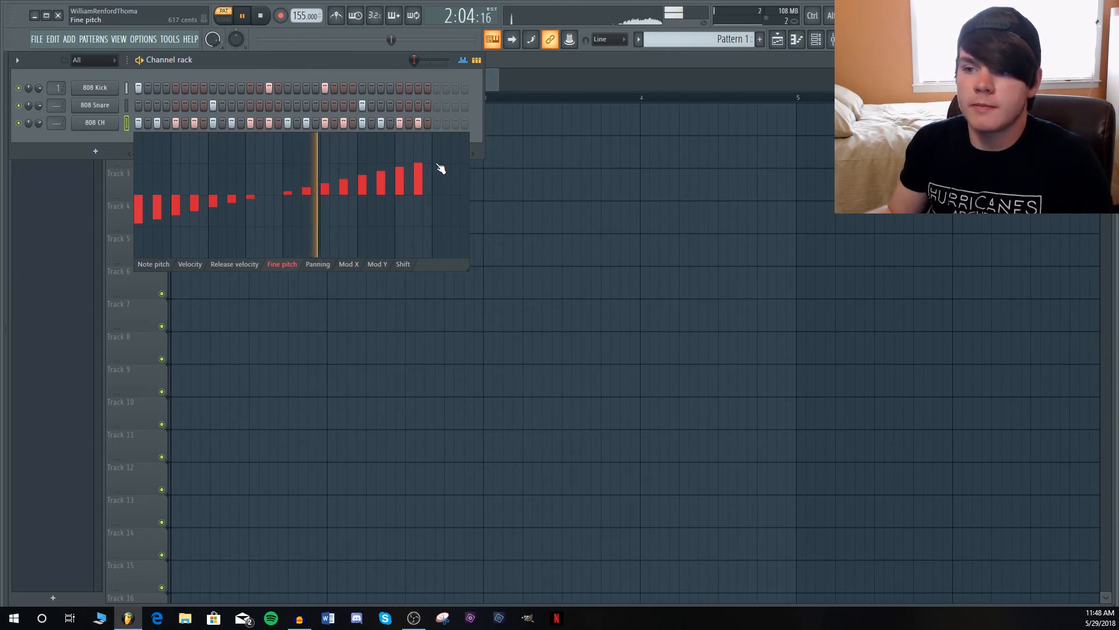
key("space")
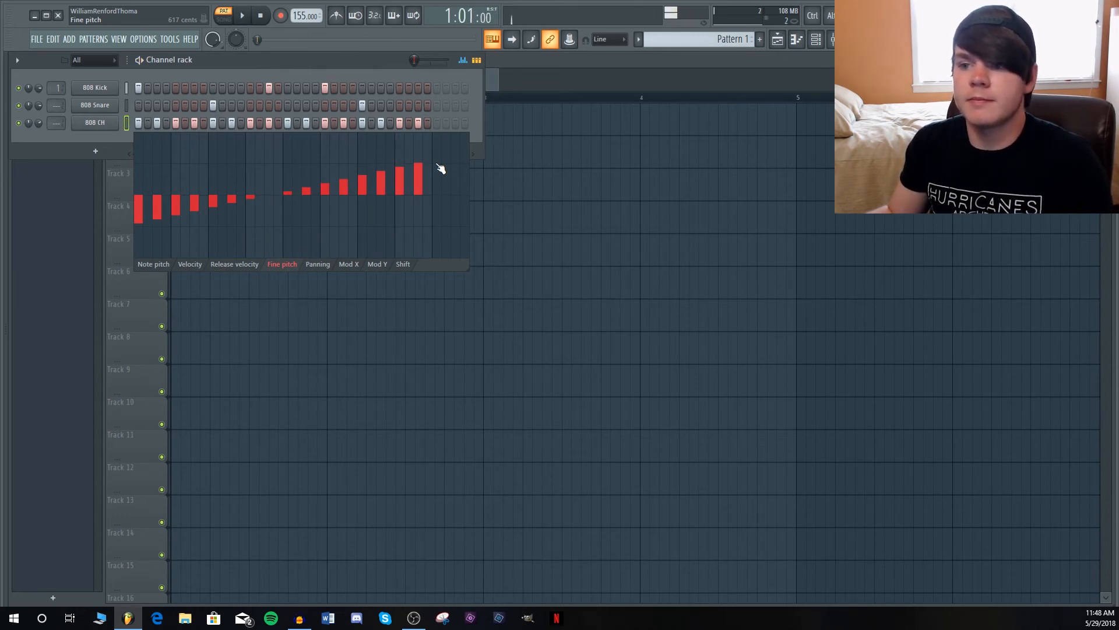
Show the 808 Kick's note pitch graph, raise the first step's pitch, and play the pattern.
left_click(128, 85)
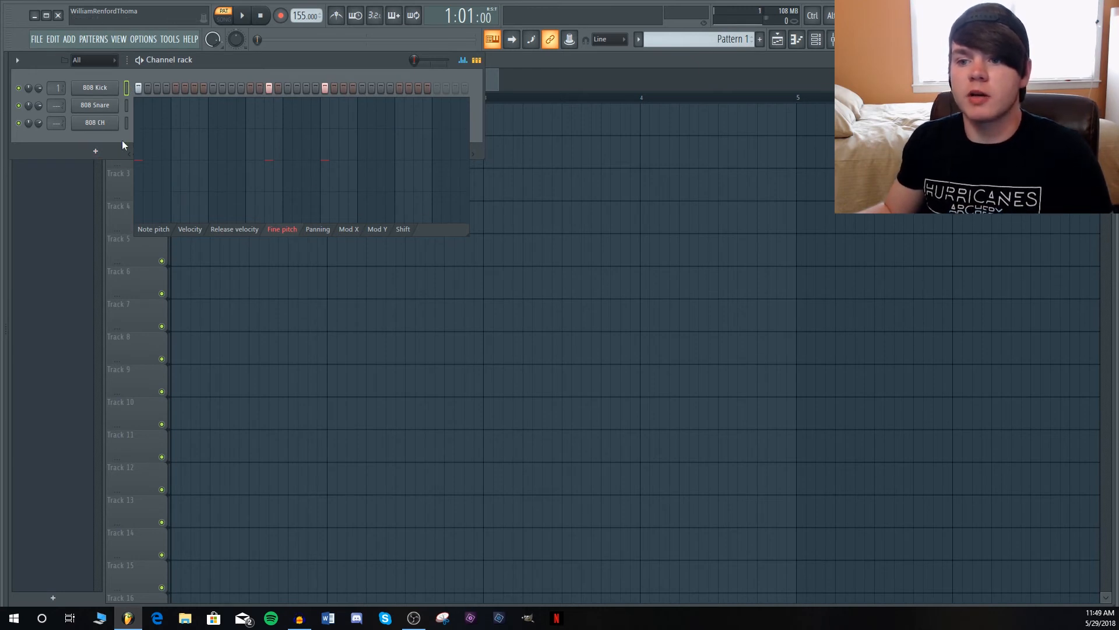
left_click(163, 234)
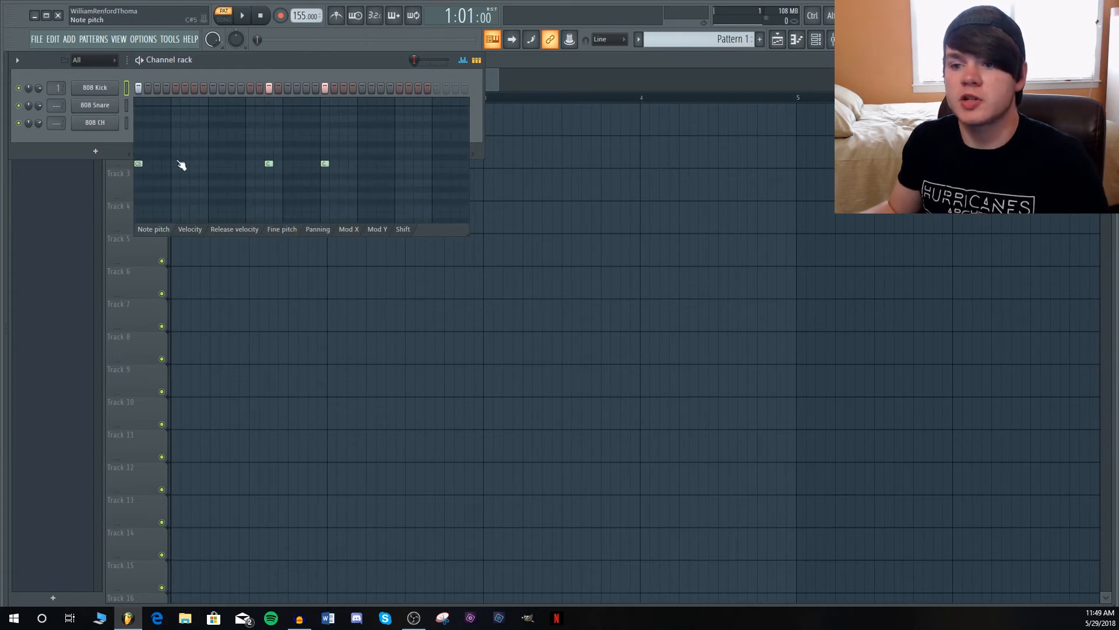
left_click_drag(229, 175, 175, 165)
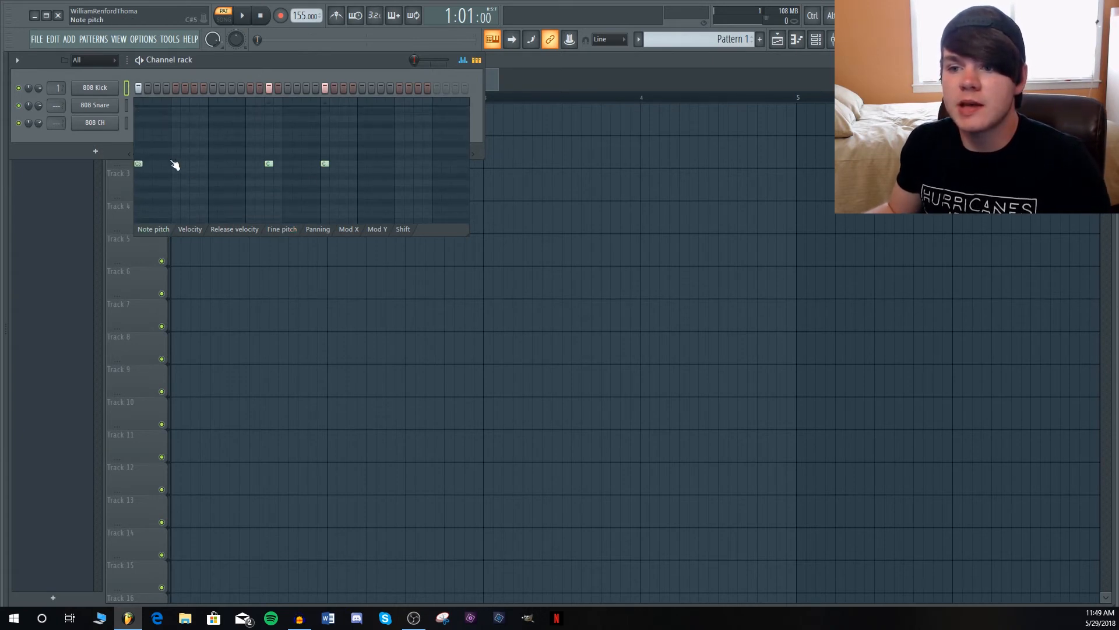
mouse_move(140, 165)
left_mouse_down()
mouse_move(140, 105)
mouse_move(143, 220)
mouse_move(157, 139)
left_mouse_up()
key("space")
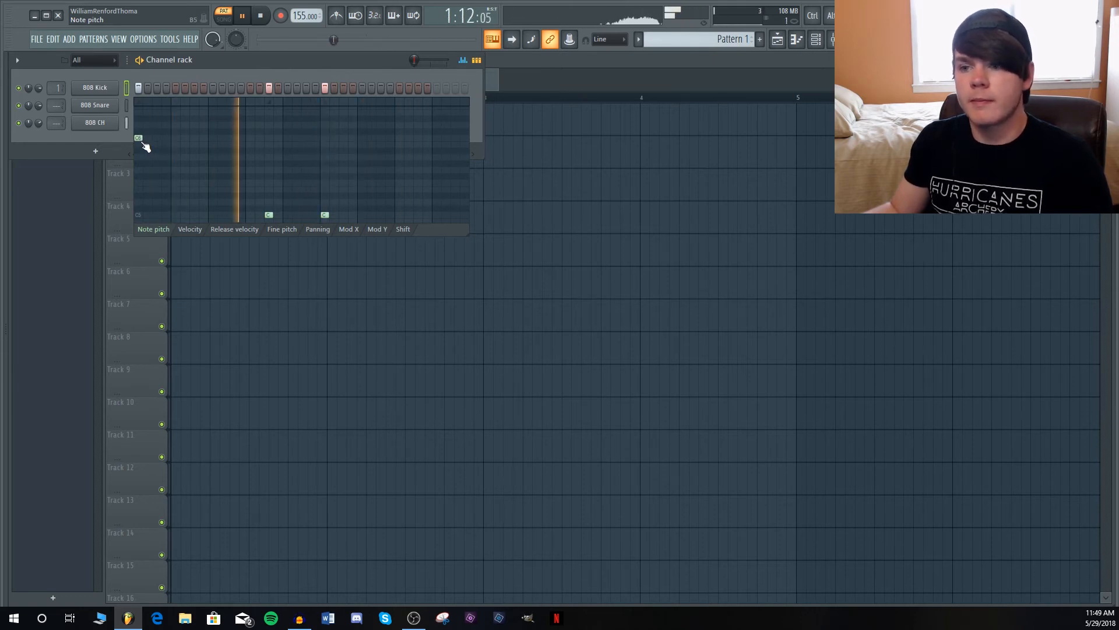
key("space")
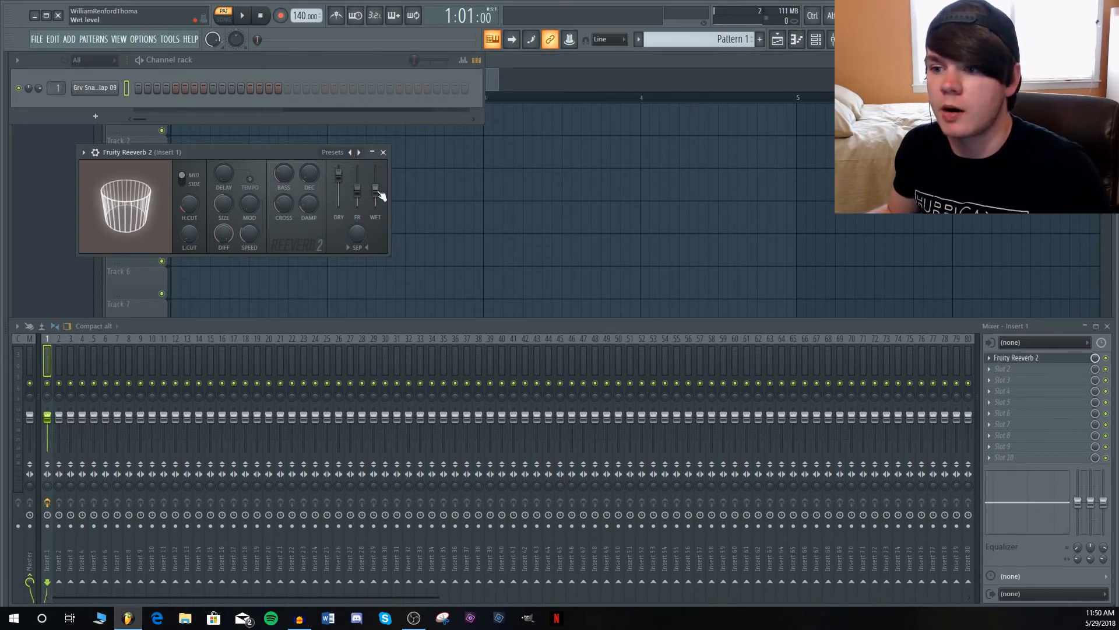
Lower Fruity Reeverb 2's wet level and raise it again, playing the pattern at 190 BPM to compare.
left_click_drag(376, 193, 376, 207)
key("space")
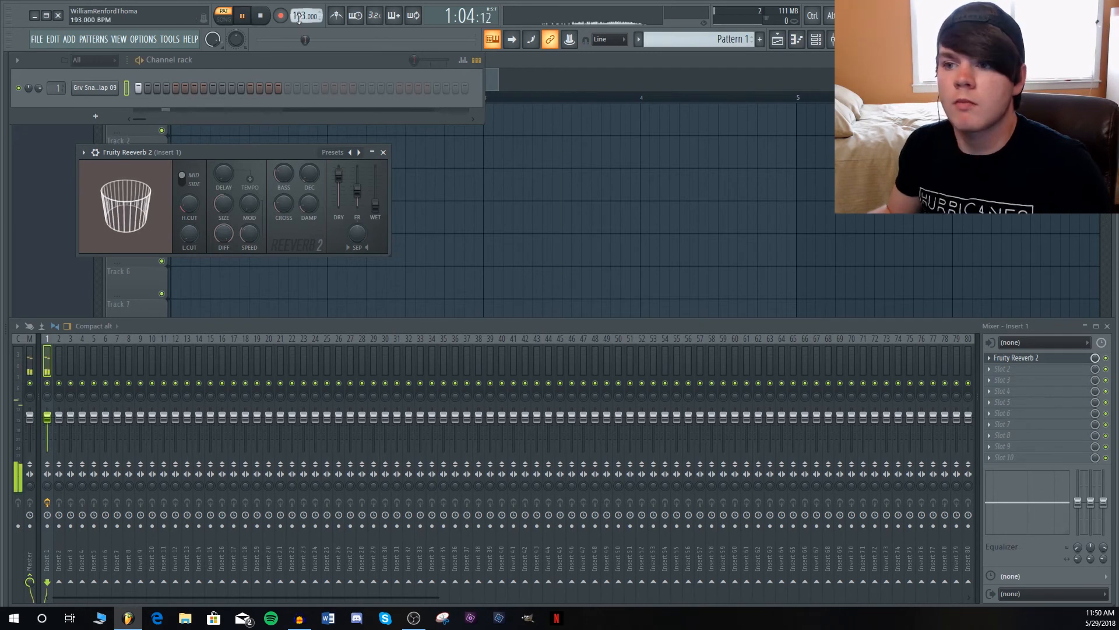
key("space")
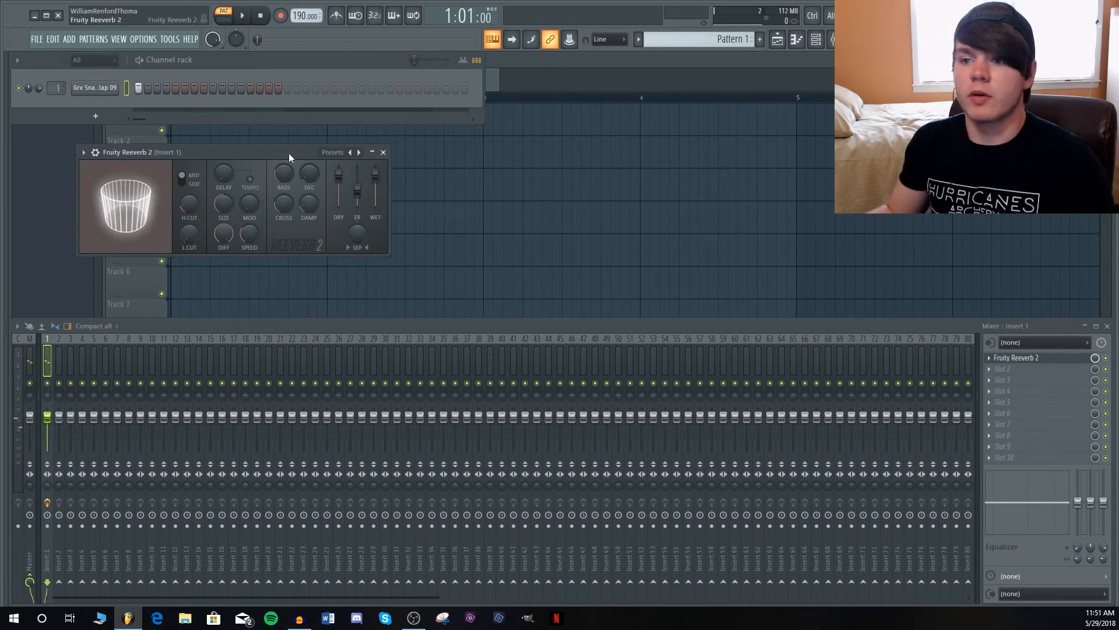
key("space")
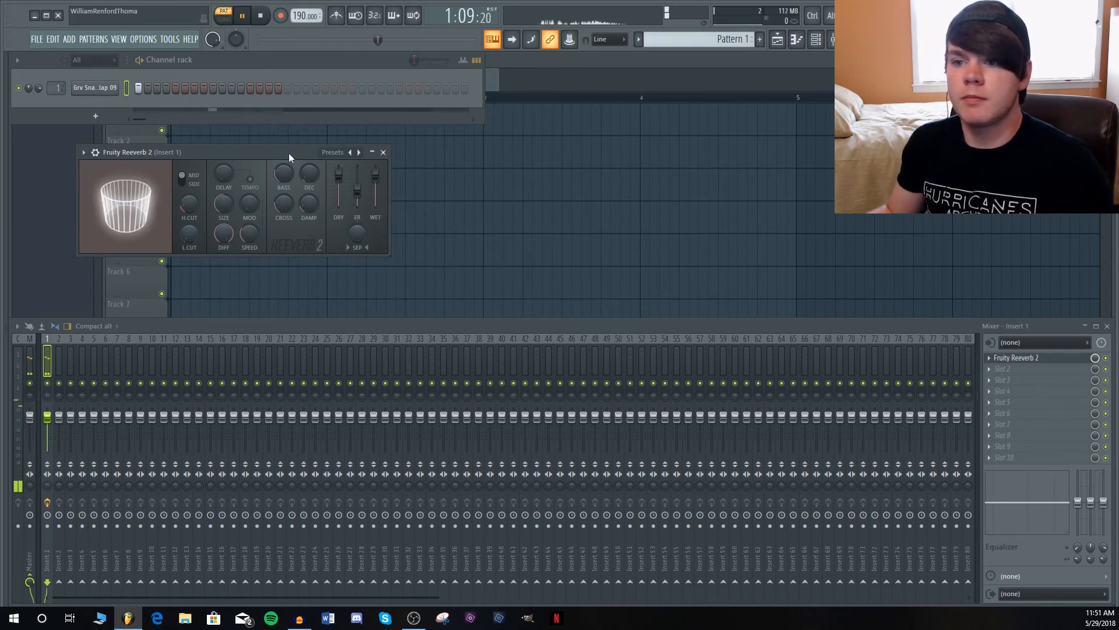
key("space")
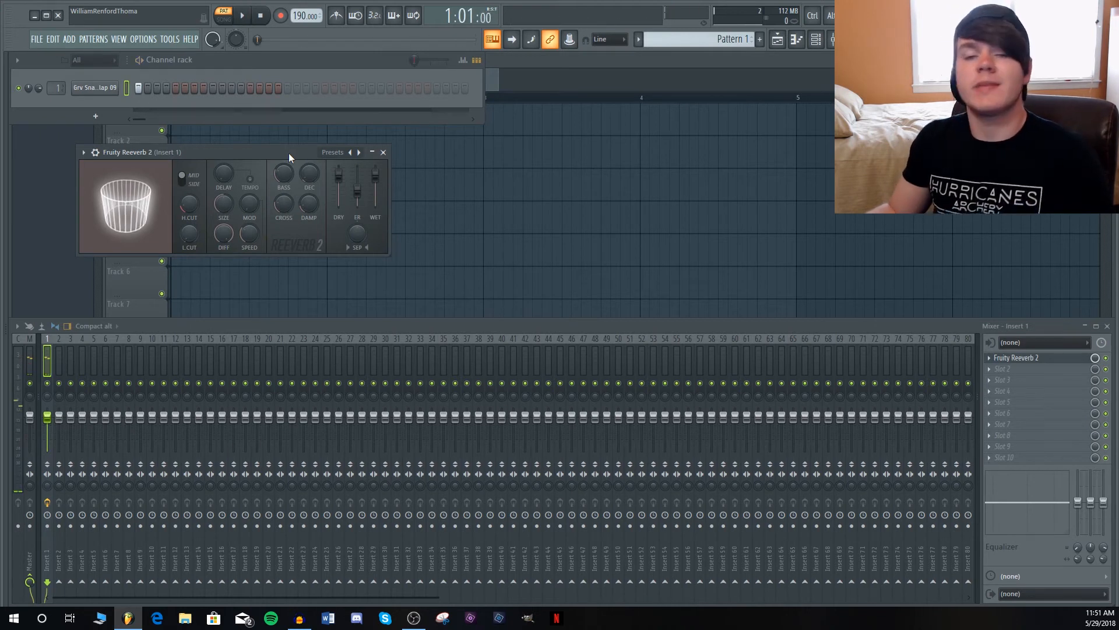
Adjust Fruity Reeverb 2's low cut, modulation and speed, playing the pattern to hear the reverb.
left_click_drag(189, 234, 195, 185)
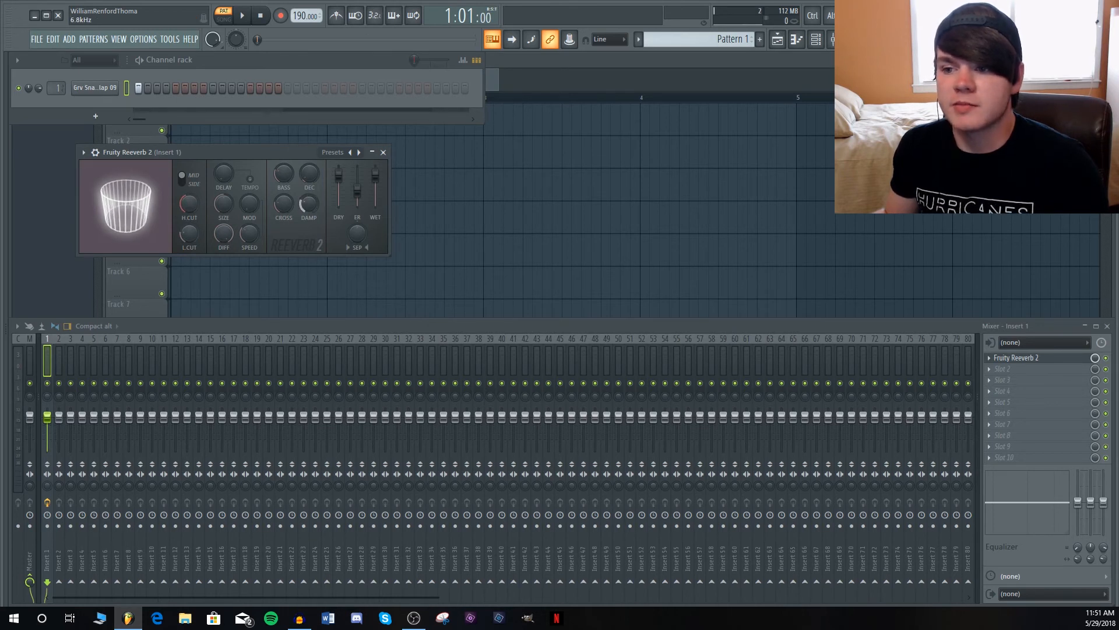
key("space")
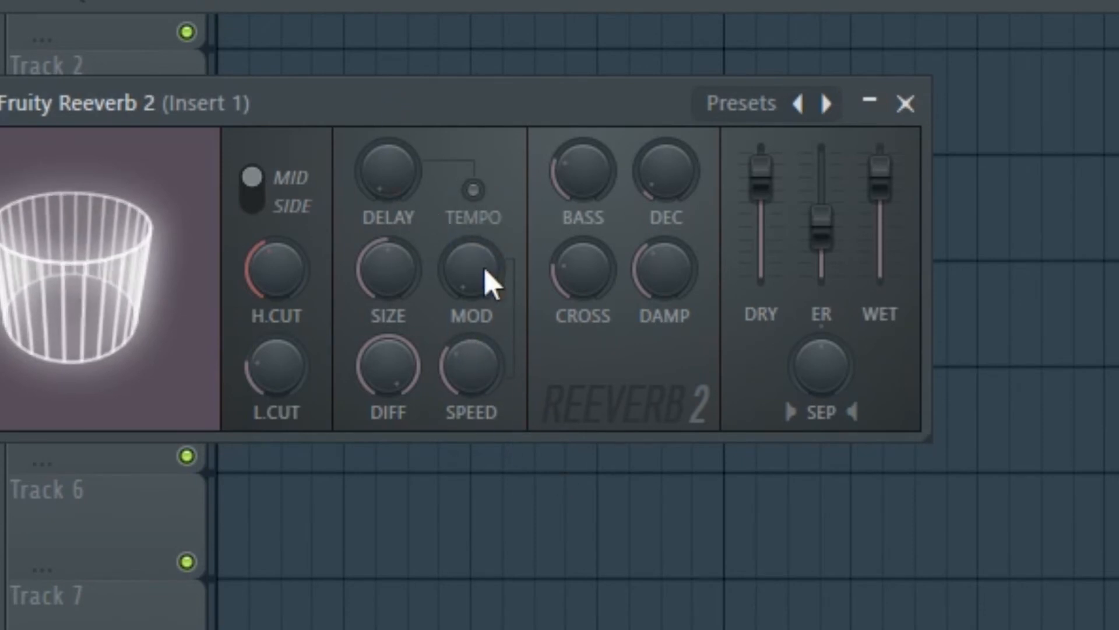
left_click_drag(478, 271, 478, 269)
mouse_move(471, 269)
left_mouse_down()
mouse_move(472, 236)
mouse_move(472, 250)
left_mouse_up()
left_click_drag(470, 383, 469, 366)
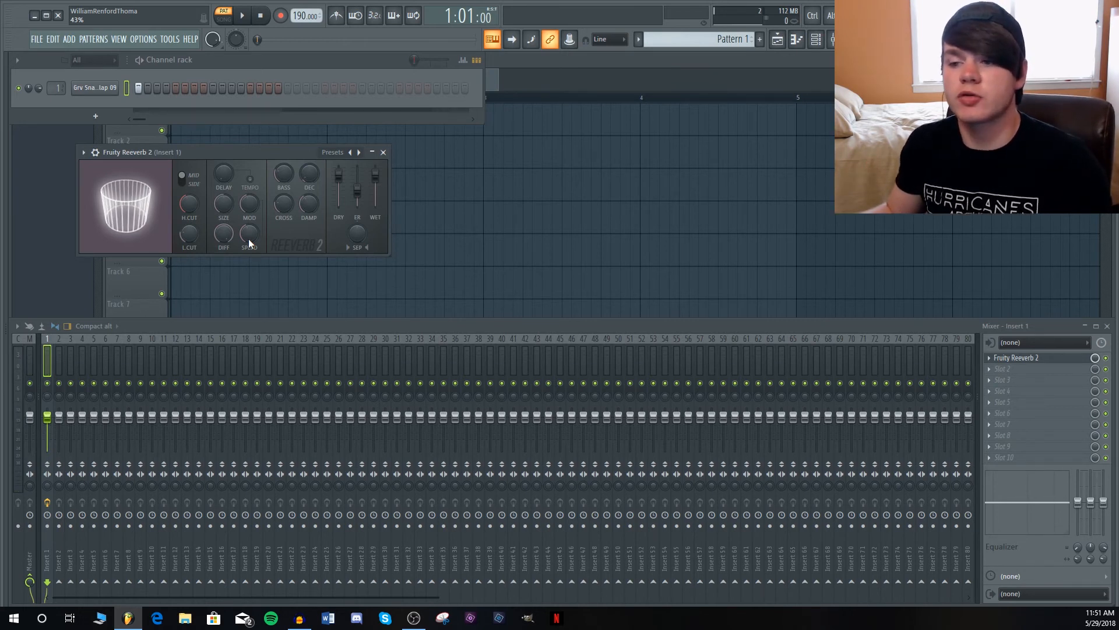
left_click_drag(249, 233, 249, 222)
key("space")
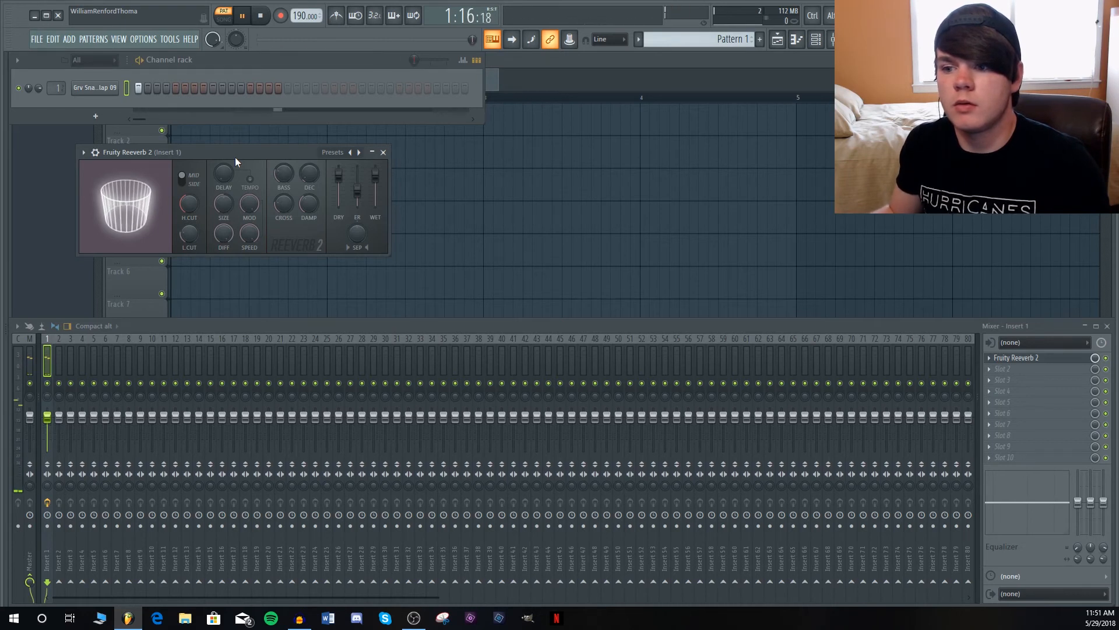
key("space")
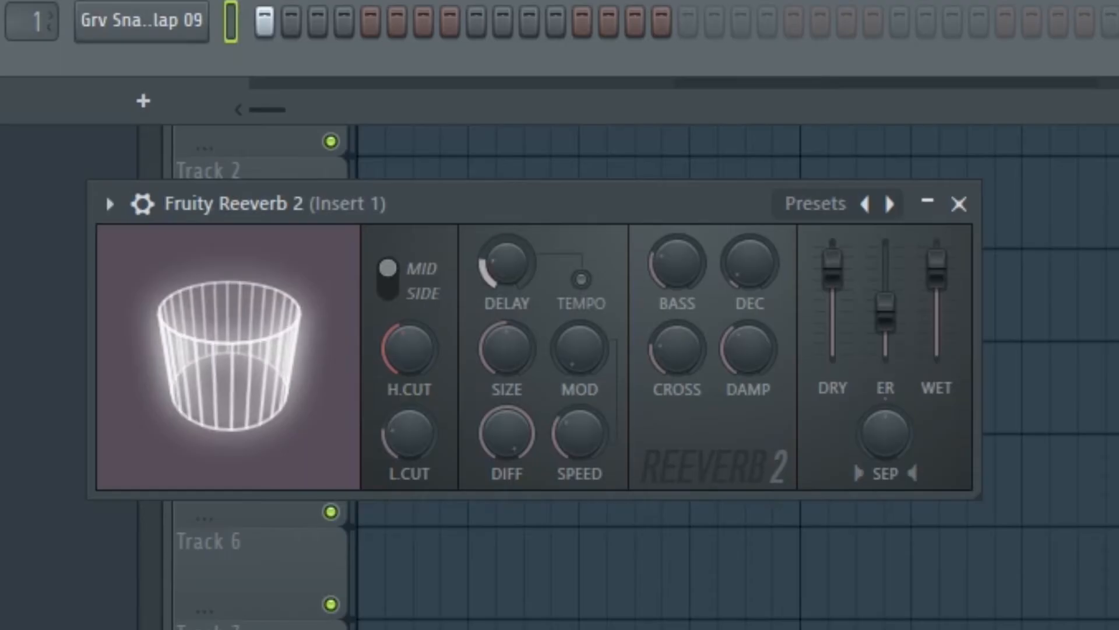
Turn on tempo sync for Fruity Reeverb 2's delay, raise the delay, and play the pattern.
left_click_drag(507, 264, 506, 304)
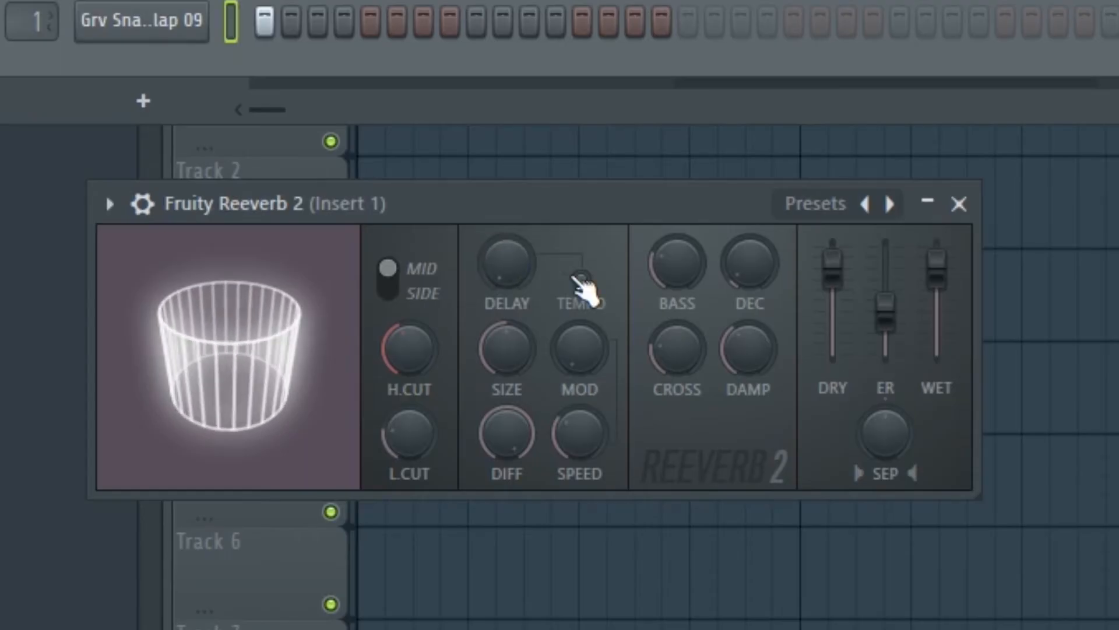
left_click(584, 286)
left_click_drag(499, 263, 499, 235)
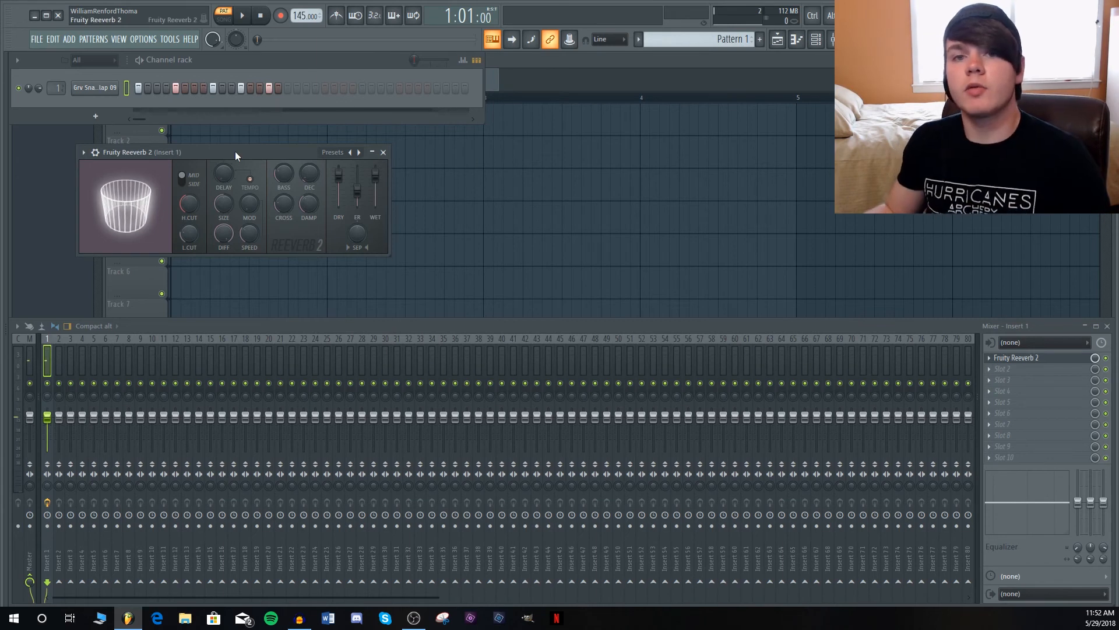
key("space")
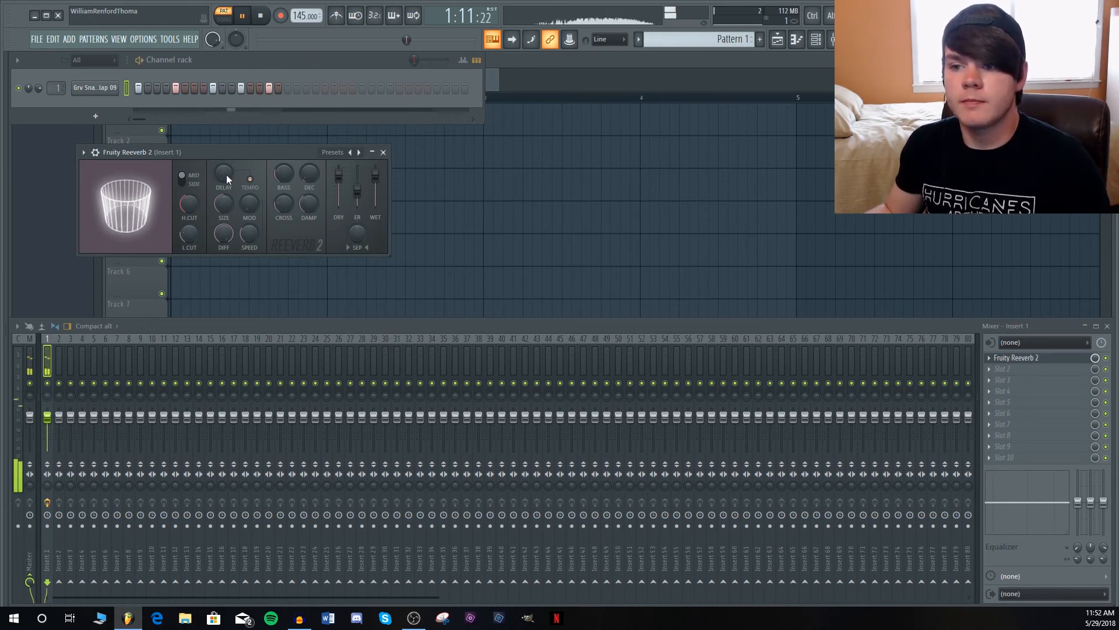
key("space")
Lower Fruity Reeverb 2's tempo-synced delay and play the pattern again.
left_click_drag(227, 174, 226, 210)
key("space")
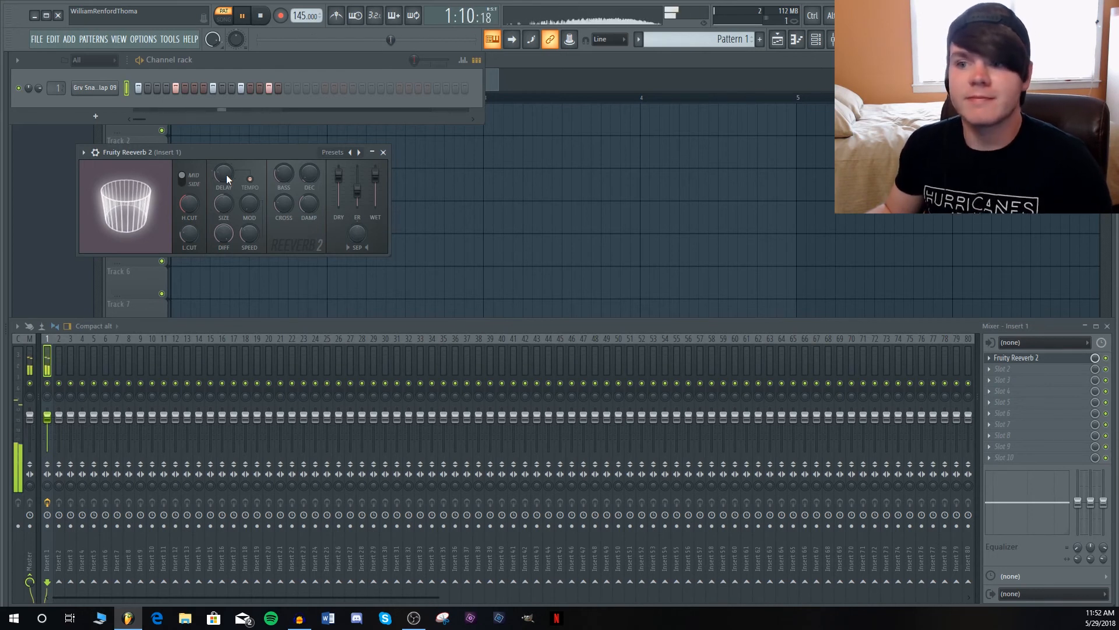
key("space")
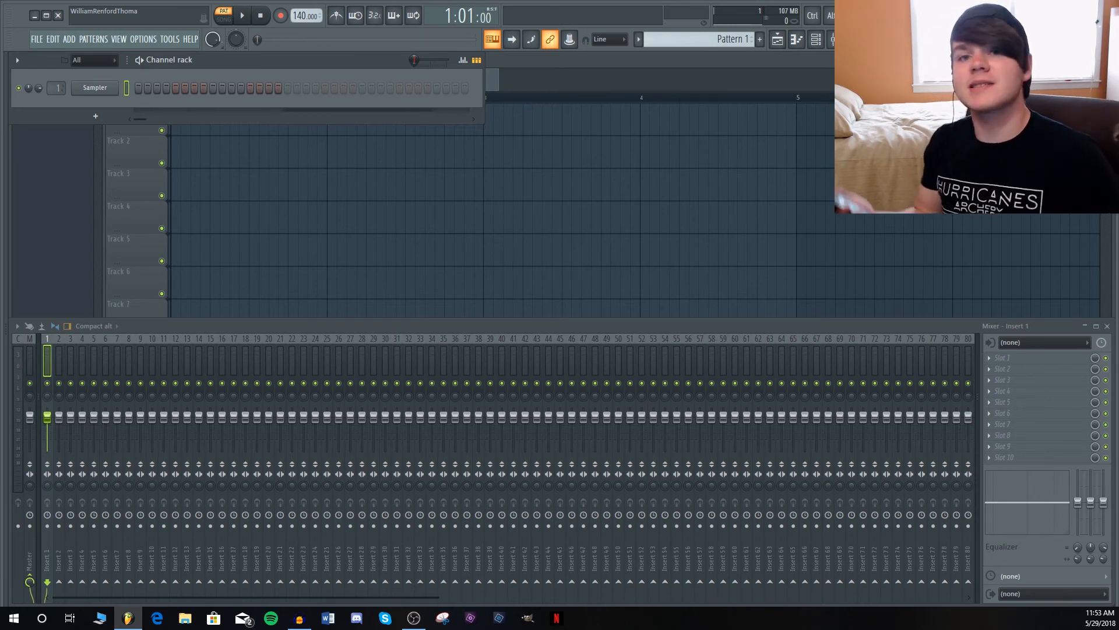
Replace the Sampler channel with Patcher hosting Harmor, and adjust Harmor's pluck time and phaser mix while the pattern plays.
right_click(97, 89)
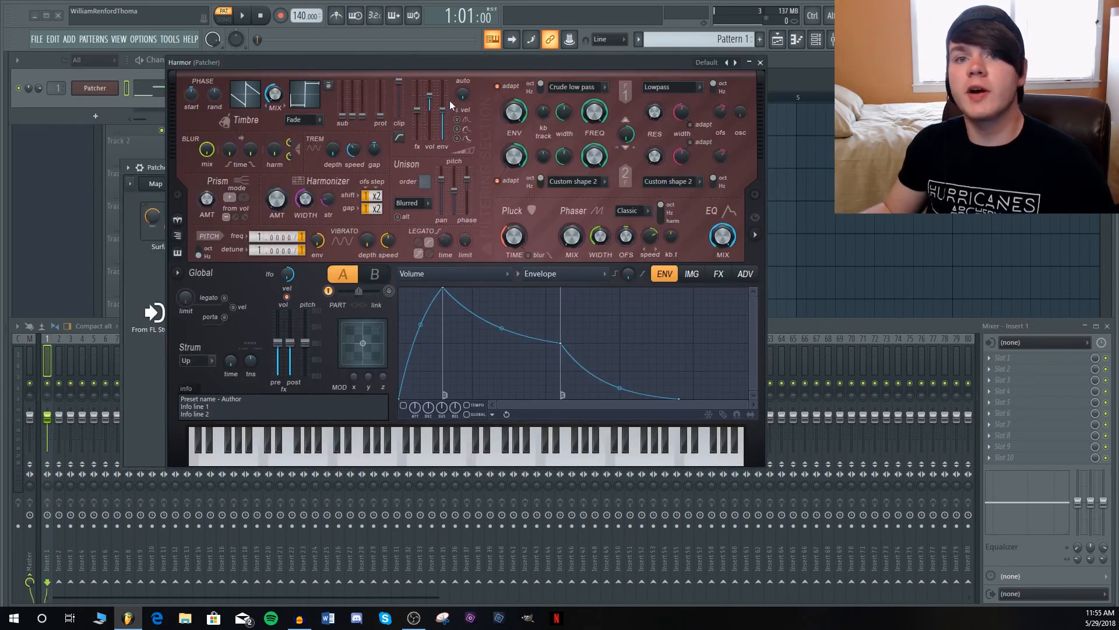
key("space")
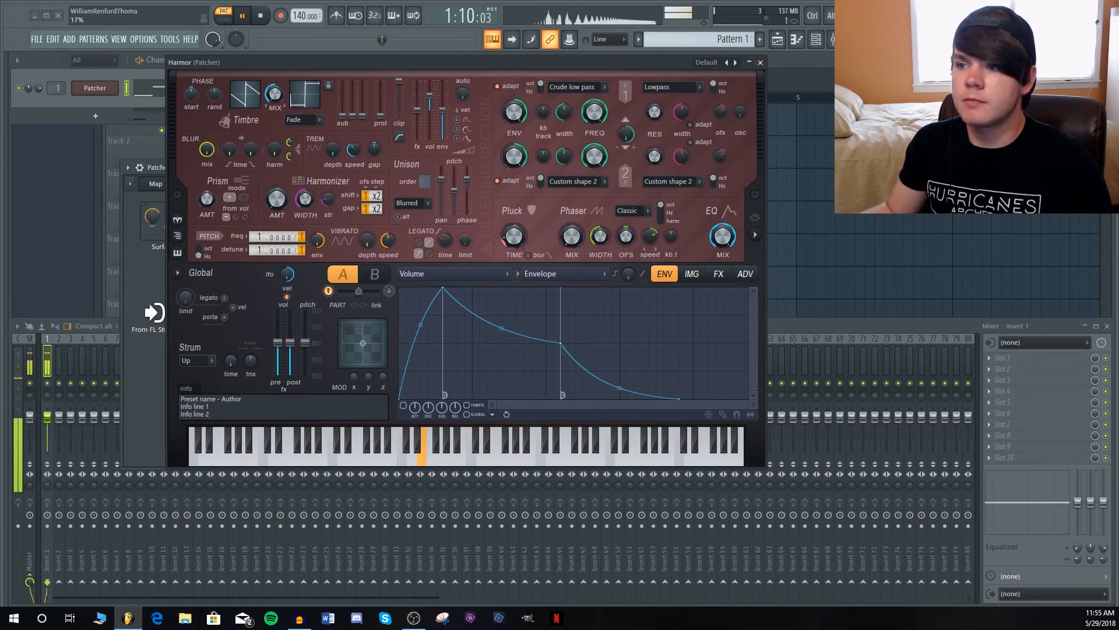
left_click_drag(508, 239, 507, 263)
left_click_drag(571, 237, 572, 216)
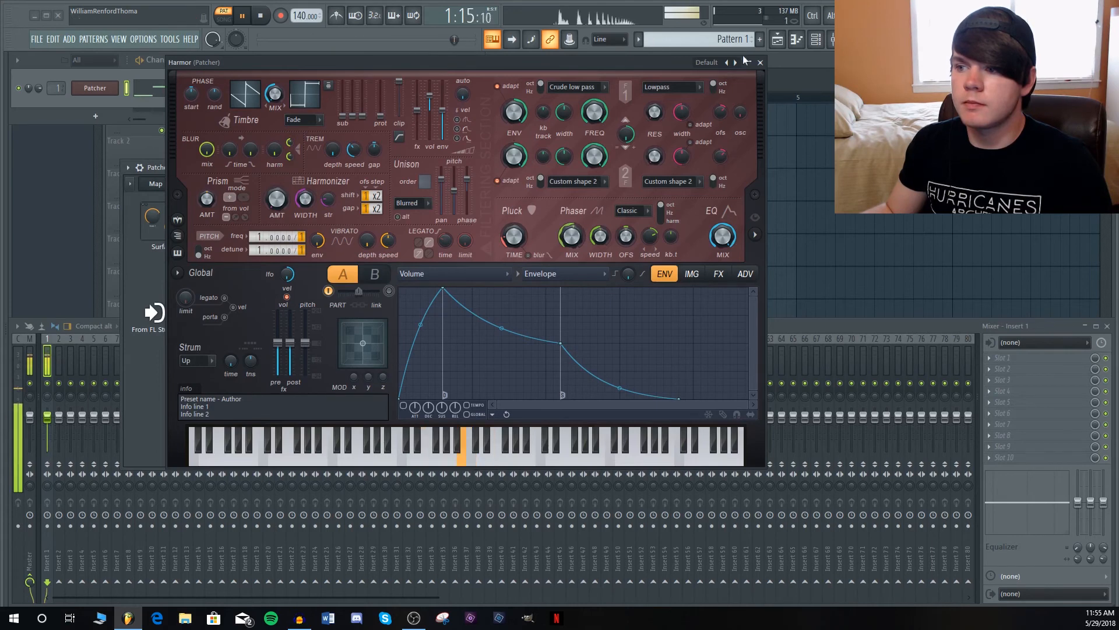
left_click(760, 62)
key("space")
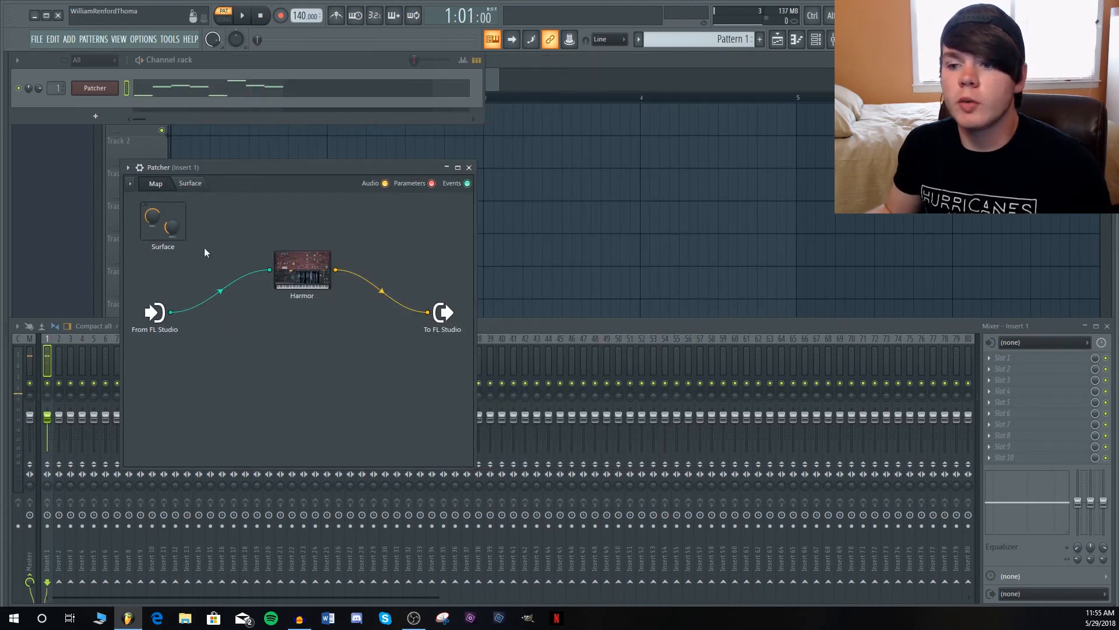
Add a VFX Level Scaler to the Patcher map and connect it between From FL Studio and Harmor.
right_click(212, 265)
mouse_move(237, 285)
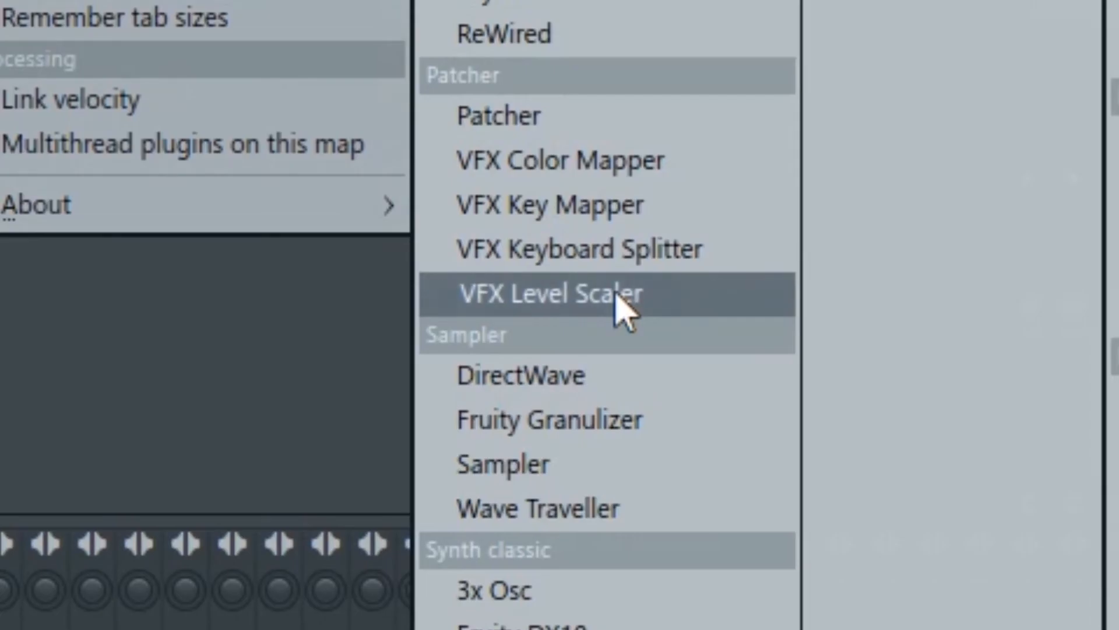
left_click(616, 294)
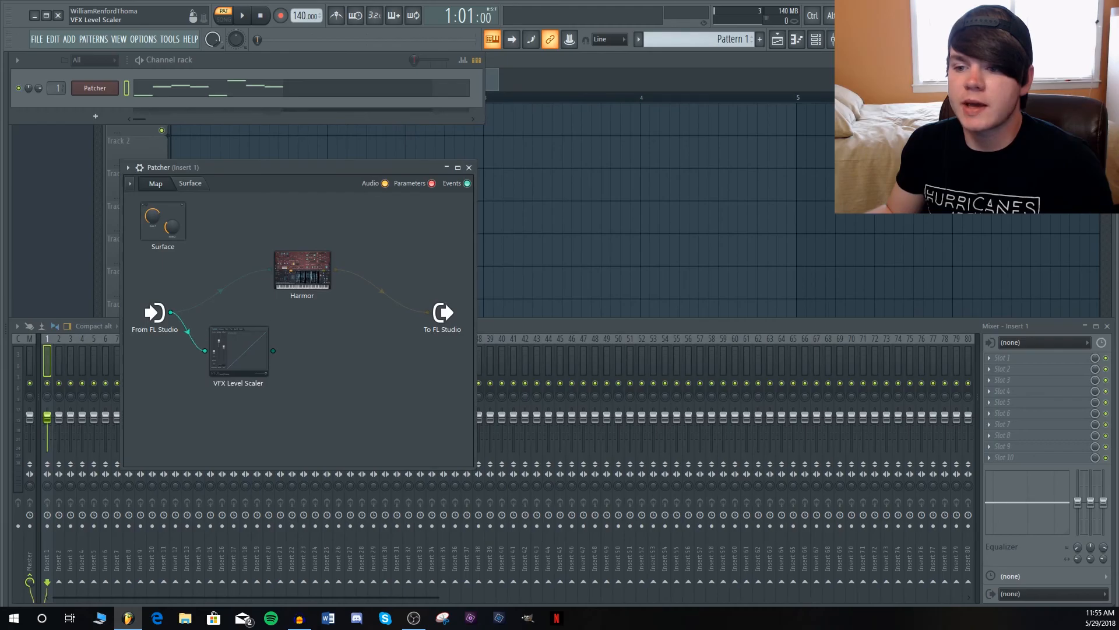
left_click_drag(224, 326, 269, 269)
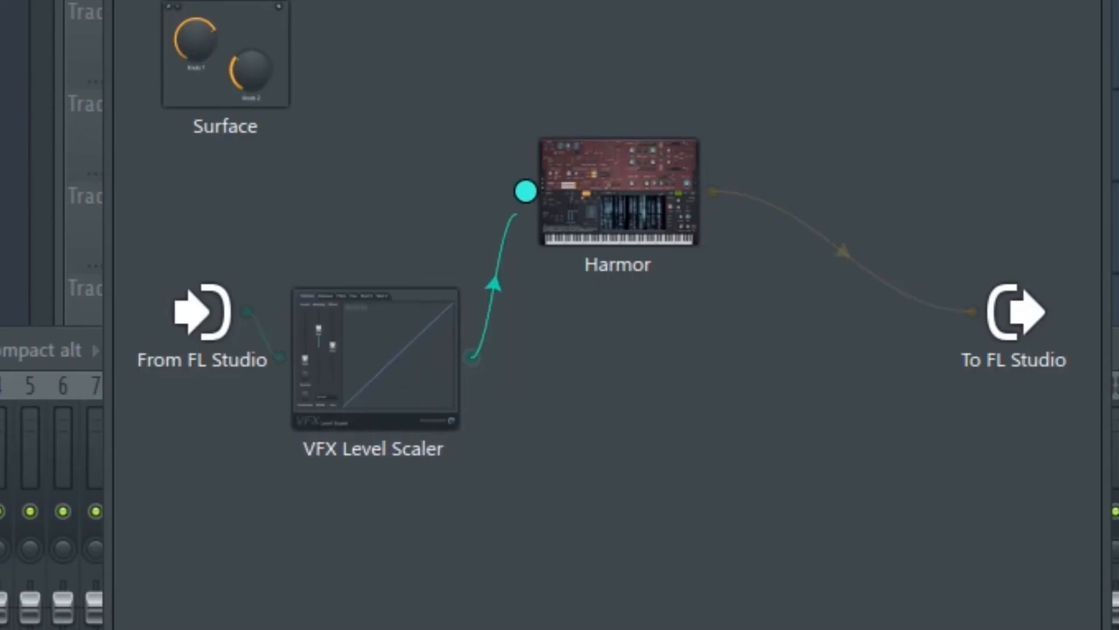
left_click_drag(618, 198, 709, 266)
left_click_drag(380, 382, 431, 306)
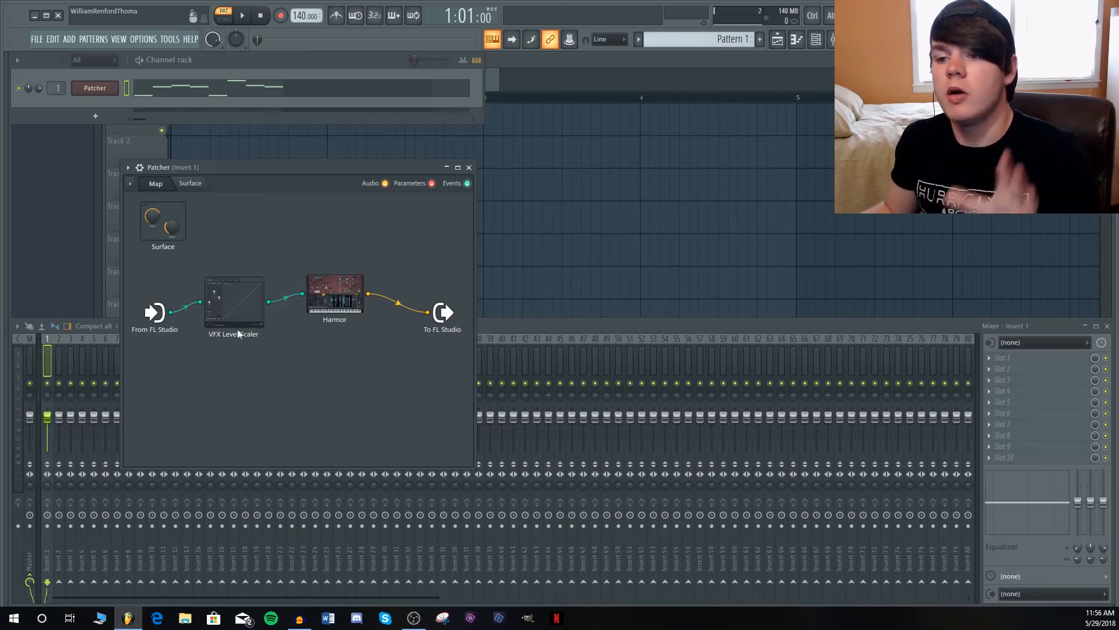
Open the VFX Level Scaler and turn up its velocity Humanize amount while the pattern plays.
double_click(219, 327)
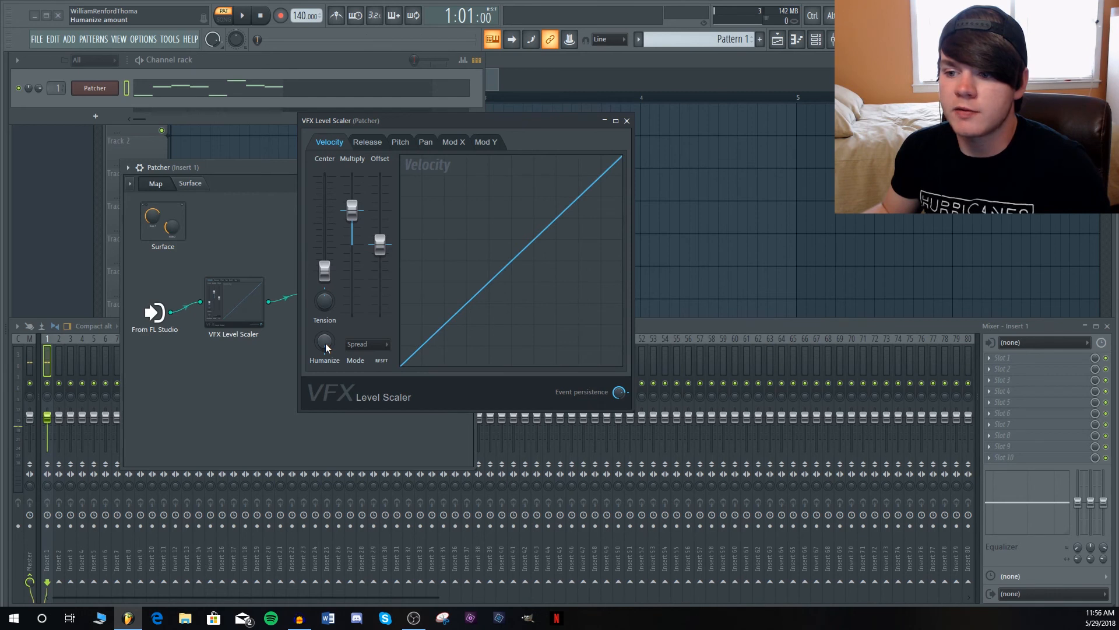
key("space")
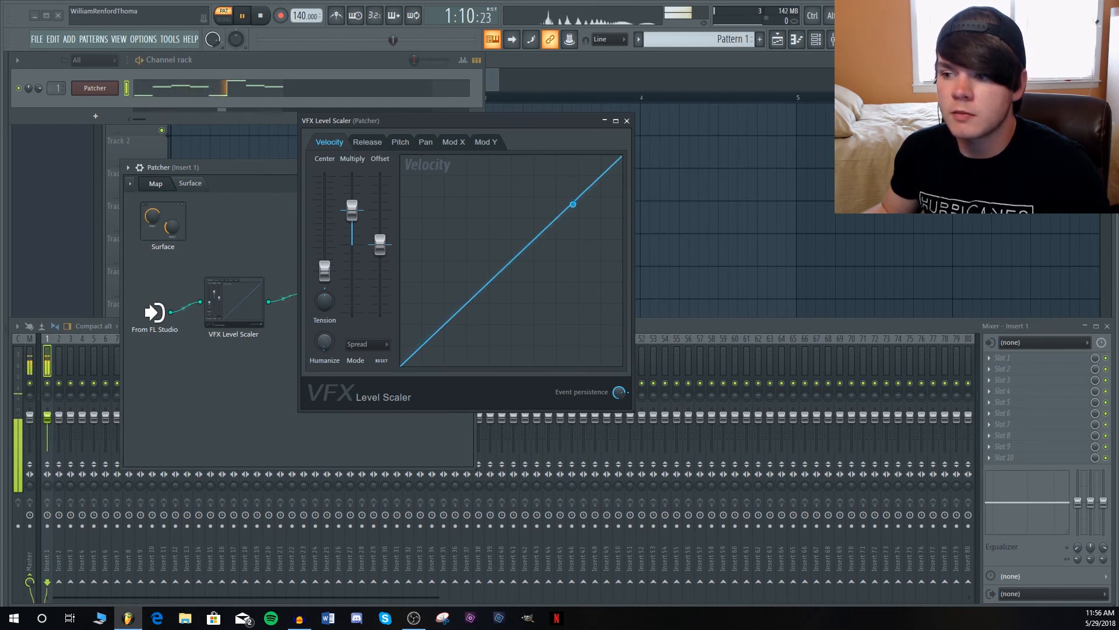
left_click_drag(324, 342, 325, 272)
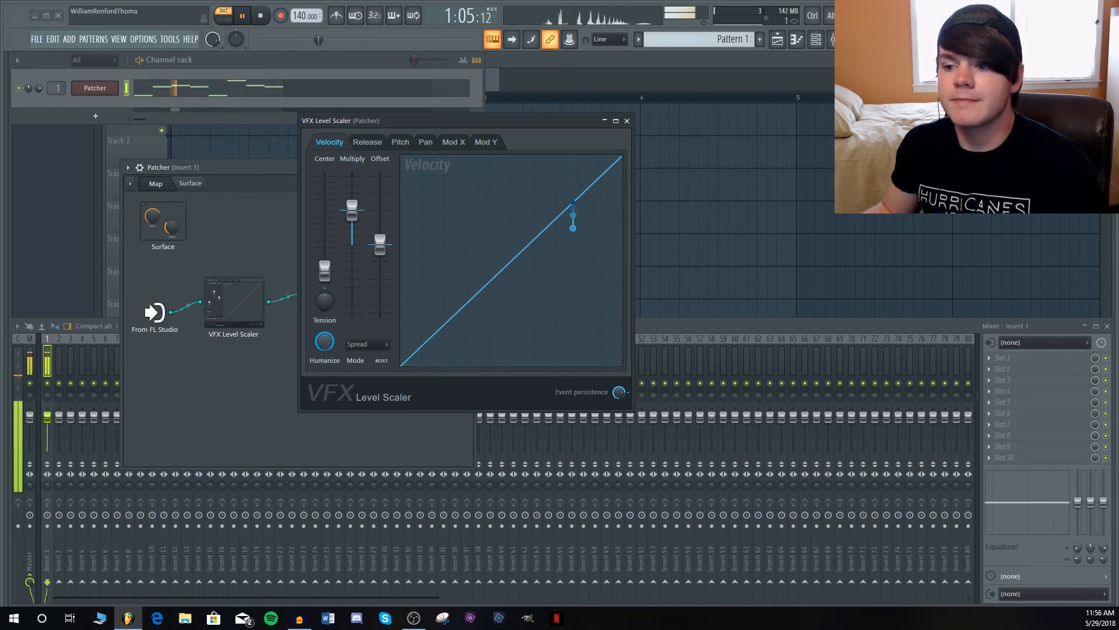
key("space")
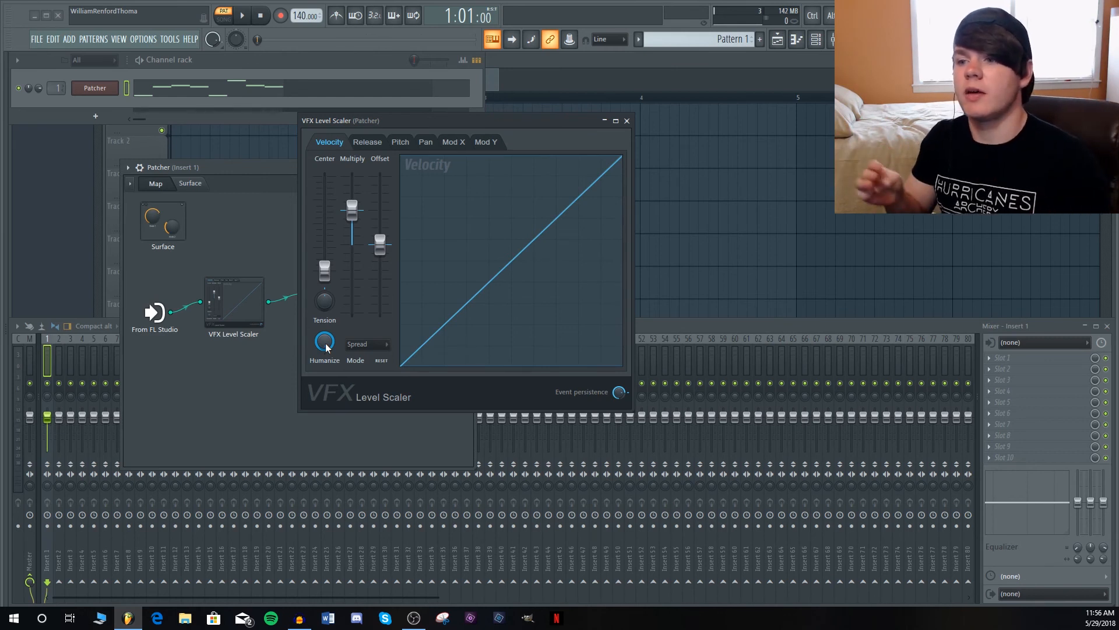
Try a different velocity Tension in the VFX Level Scaler during playback and reset it to its default.
key("space")
mouse_move(322, 305)
left_mouse_down()
mouse_move(322, 240)
mouse_move(323, 327)
left_mouse_up()
right_click(324, 303)
left_click(338, 309)
key("space")
Try out the velocity Multiply and Offset levels in the VFX Level Scaler while the pattern plays.
key("space")
mouse_move(353, 217)
left_mouse_down()
mouse_move(354, 192)
mouse_move(352, 244)
mouse_move(352, 210)
left_mouse_up()
mouse_move(384, 251)
left_mouse_down()
mouse_move(382, 216)
mouse_move(380, 272)
mouse_move(380, 246)
left_mouse_up()
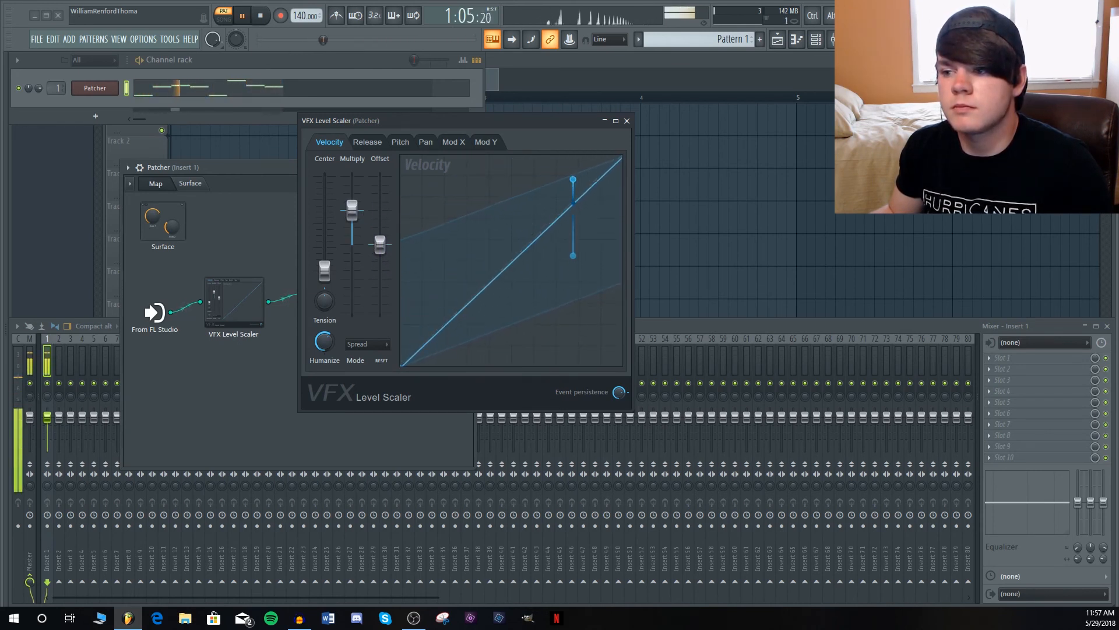
key("space")
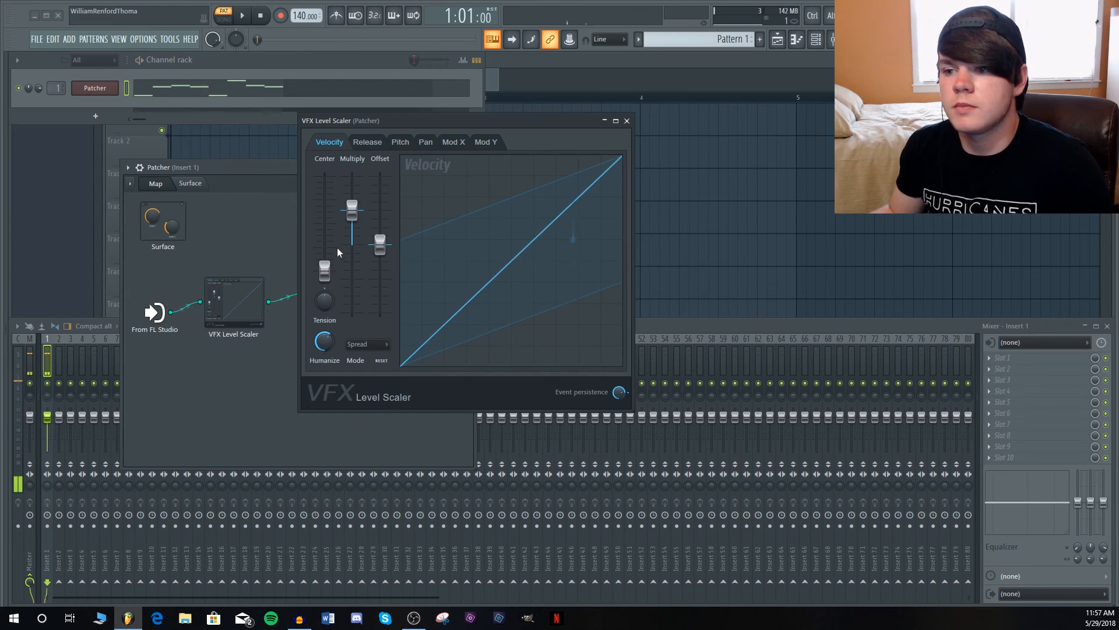
Switch the velocity humanize mode to Subtract and try the other mode options.
left_click(371, 344)
left_click(368, 357)
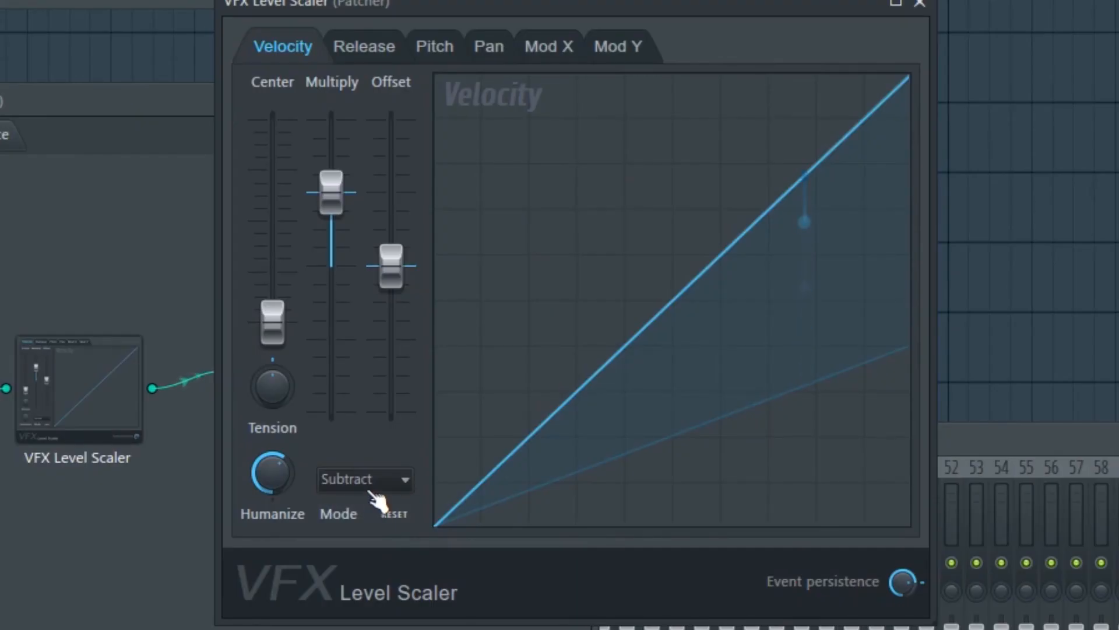
left_click(373, 484)
left_click(364, 540)
left_click(365, 480)
left_click(363, 554)
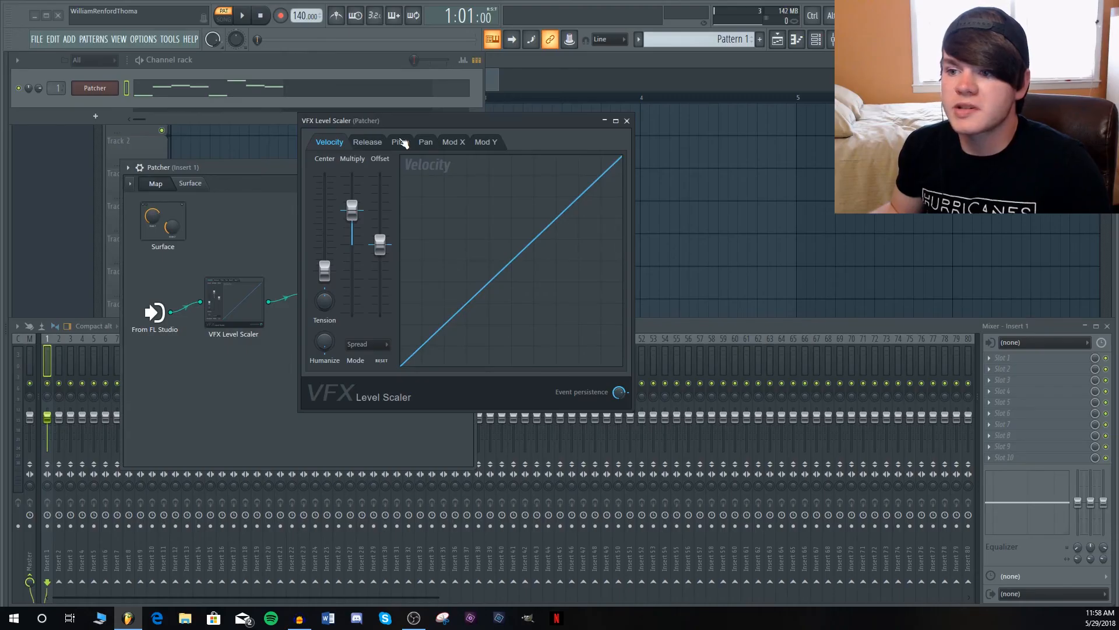
Try raising the Humanize amount for fine pitch in the VFX Level Scaler while the pattern plays, and stop playback.
left_click(435, 46)
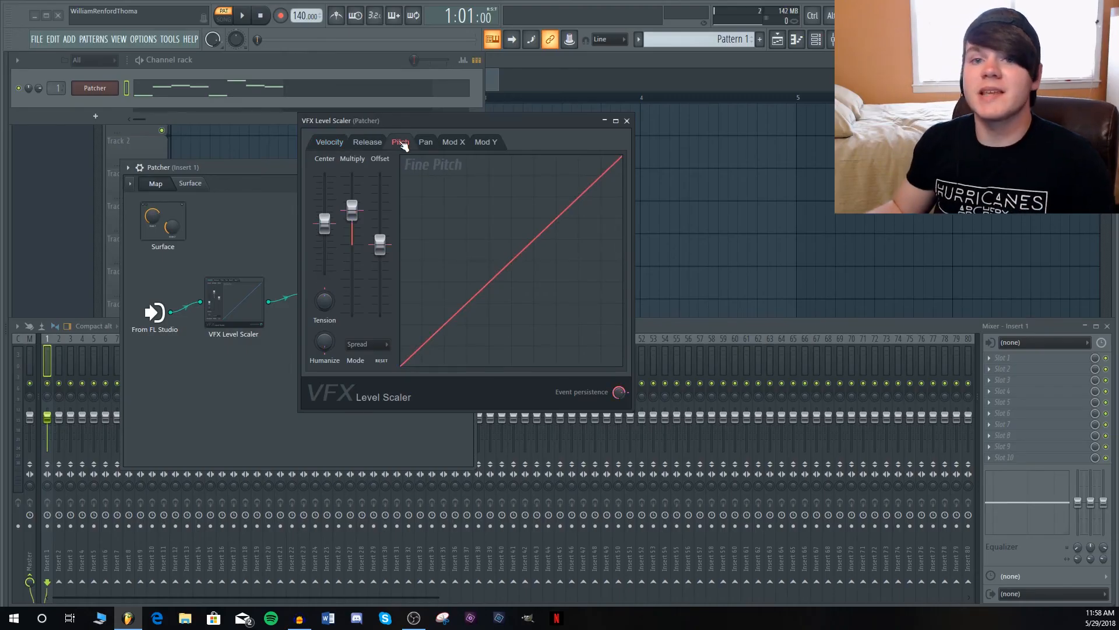
key("space")
left_click_drag(324, 341, 324, 306)
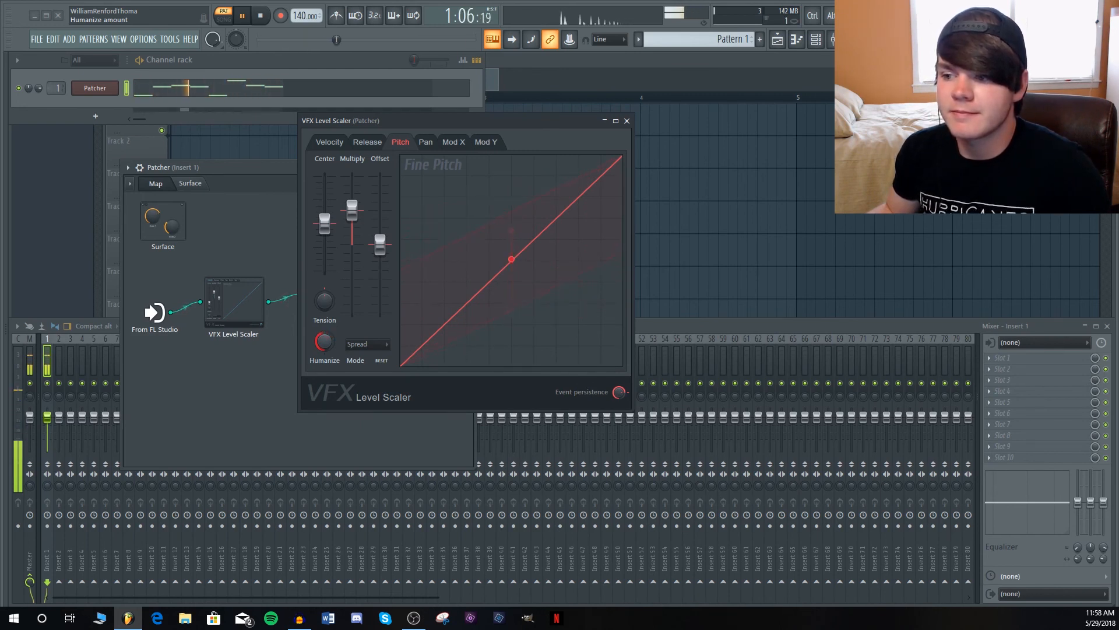
key("space")
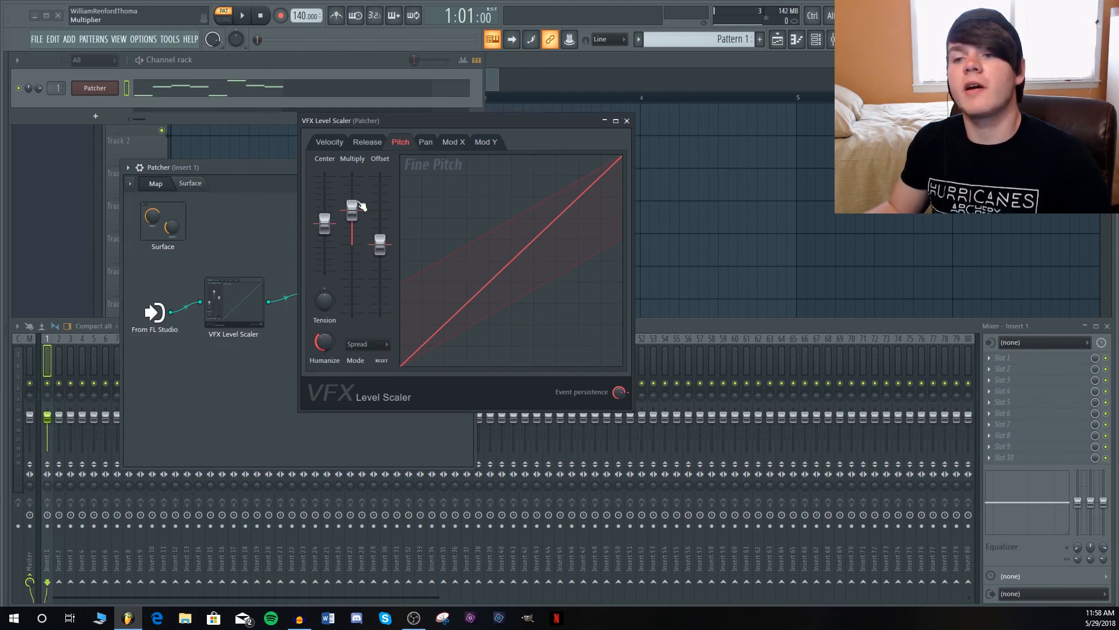
right_click(356, 213)
left_click(361, 222)
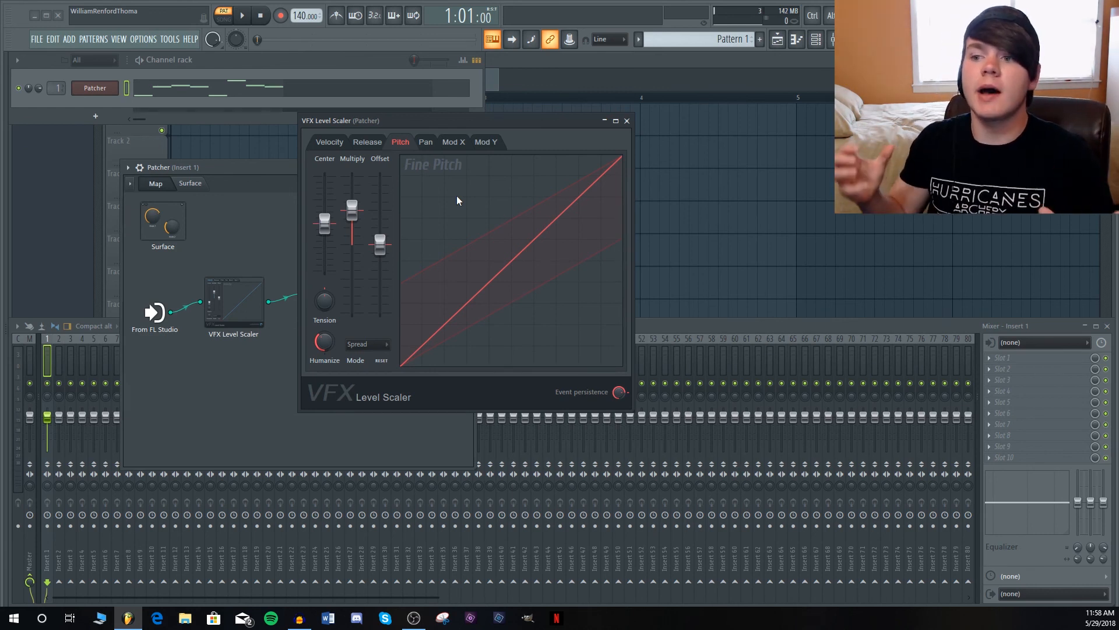
Go back from the pitch settings to the velocity settings and turn up the velocity Humanize amount with playback stopped.
left_click(331, 145)
left_click(397, 143)
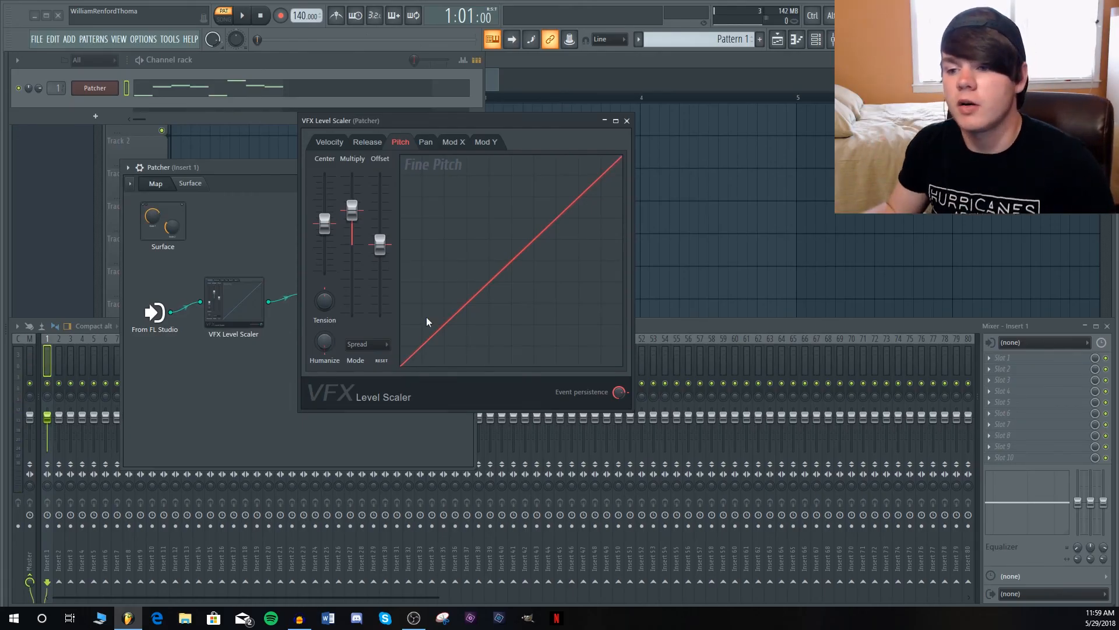
left_click(333, 145)
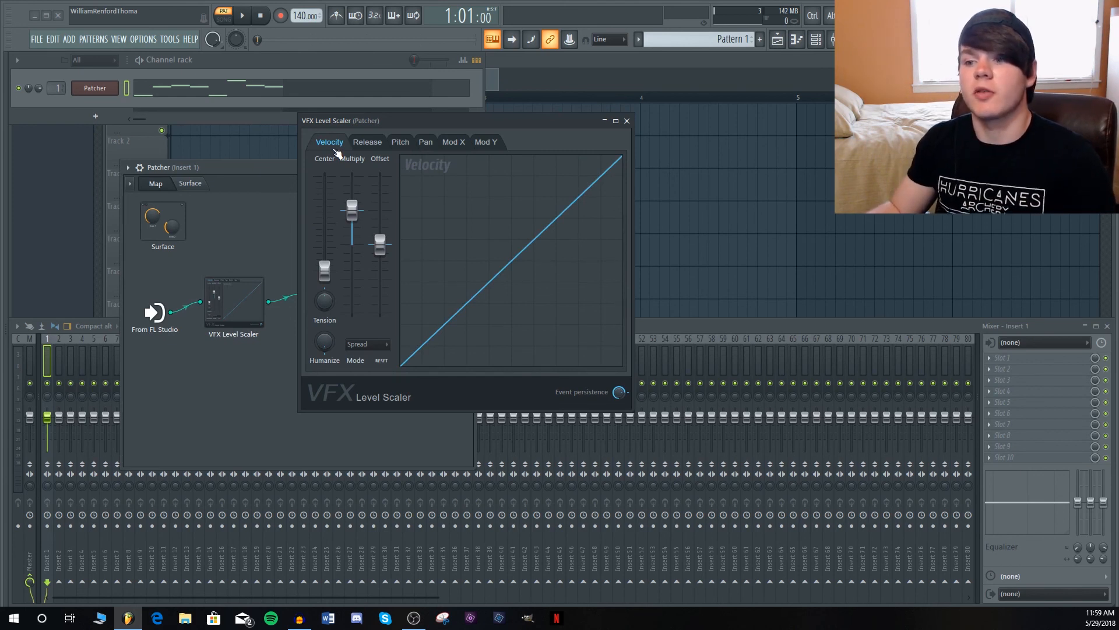
left_click_drag(325, 341, 325, 333)
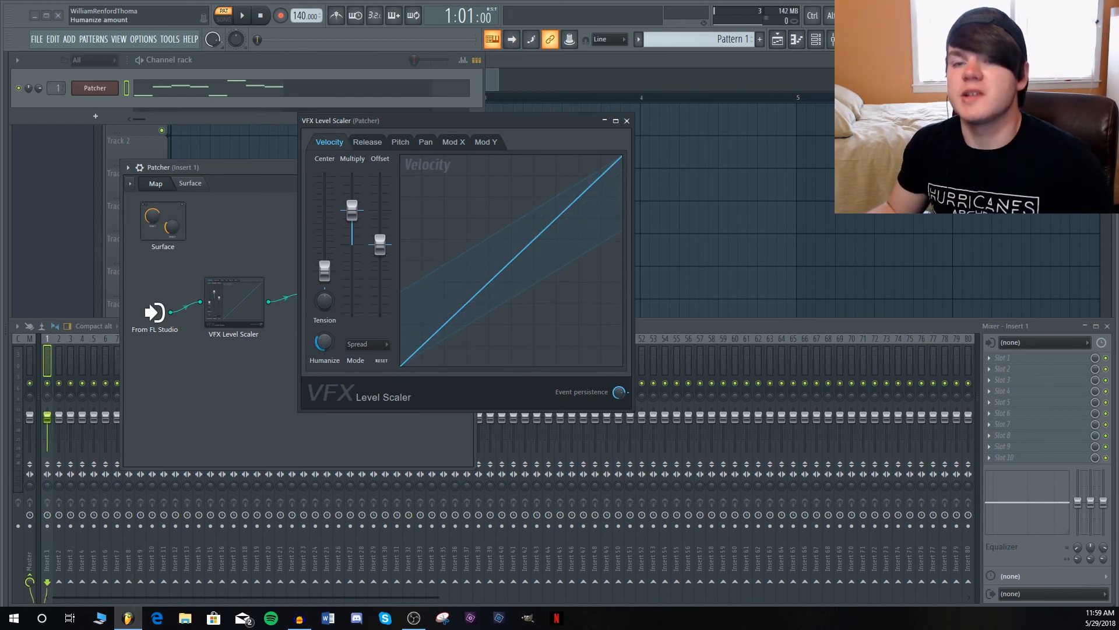